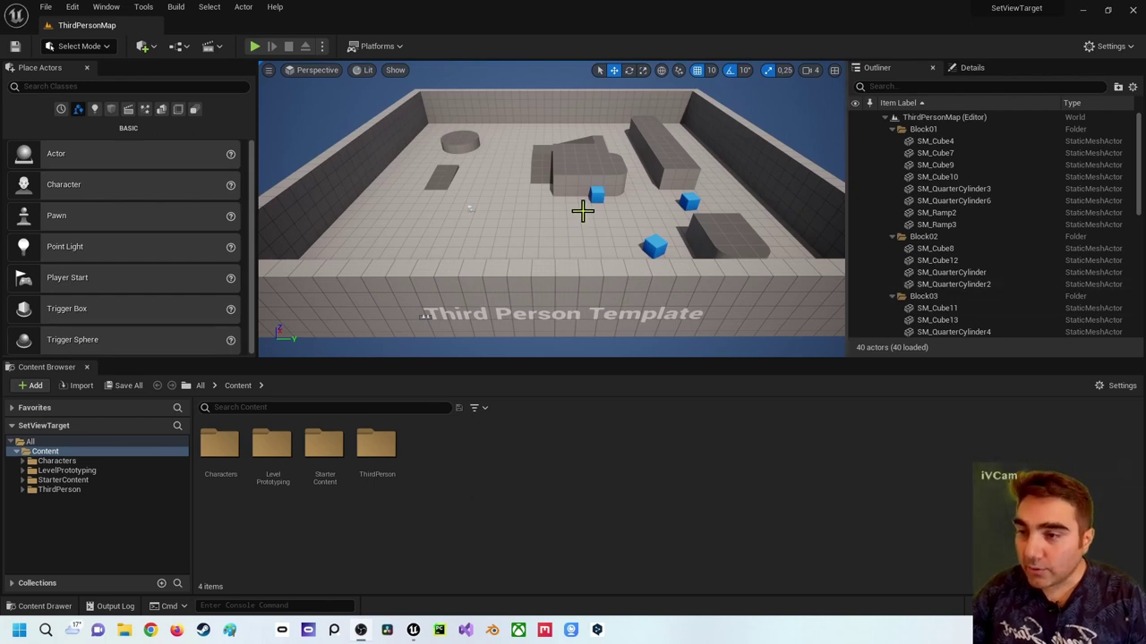
- Fly the view up to the blue cubes and list the basic shapes (Cube, Sphere, Cylinder, Cone, Plane)
mouse_move(582, 210)
right_mouse_down()
mouse_move(573, 215)
mouse_move(591, 215)
mouse_move(348, 173)
right_mouse_up()
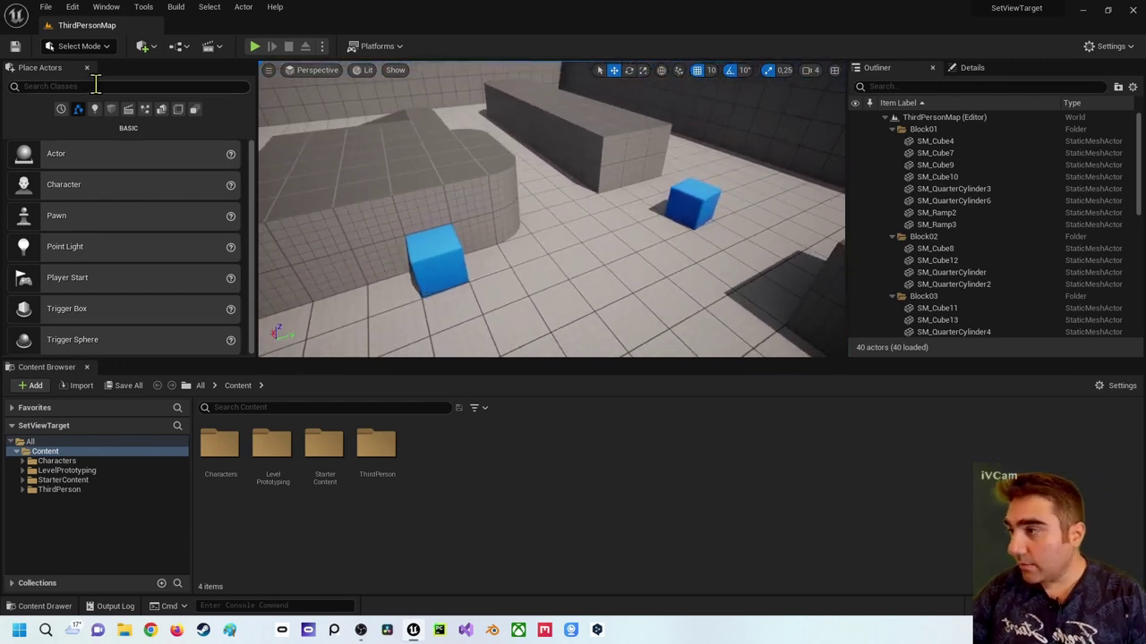
left_click(111, 109)
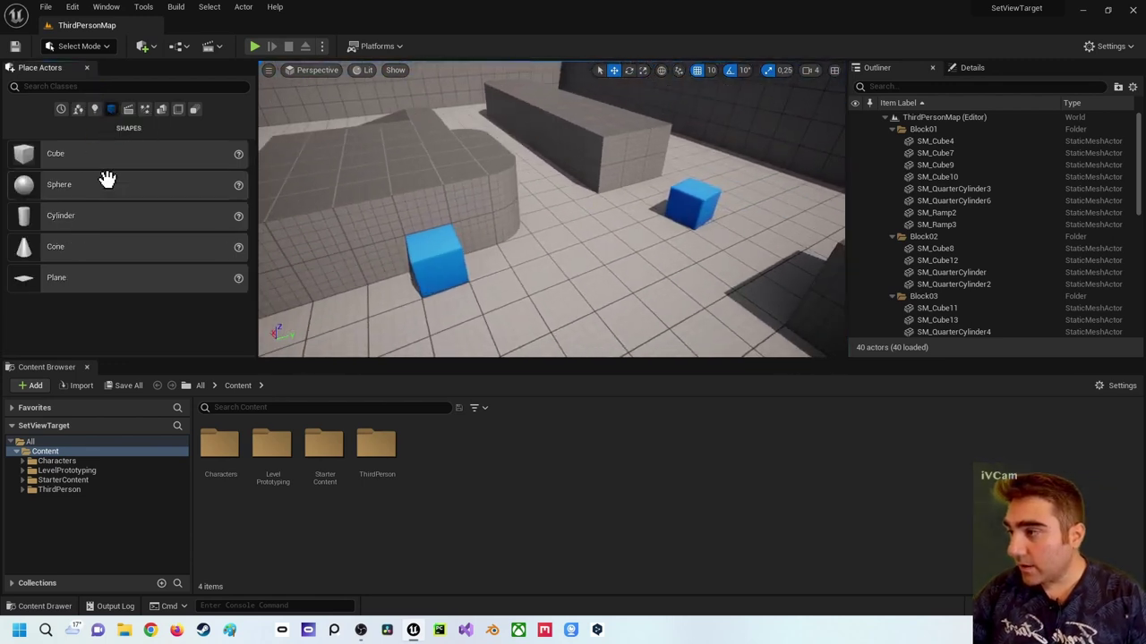
- Drop a Cube into the gap between the grey blocks, scale it into a thin wall and raise it
left_click_drag(101, 160, 548, 192)
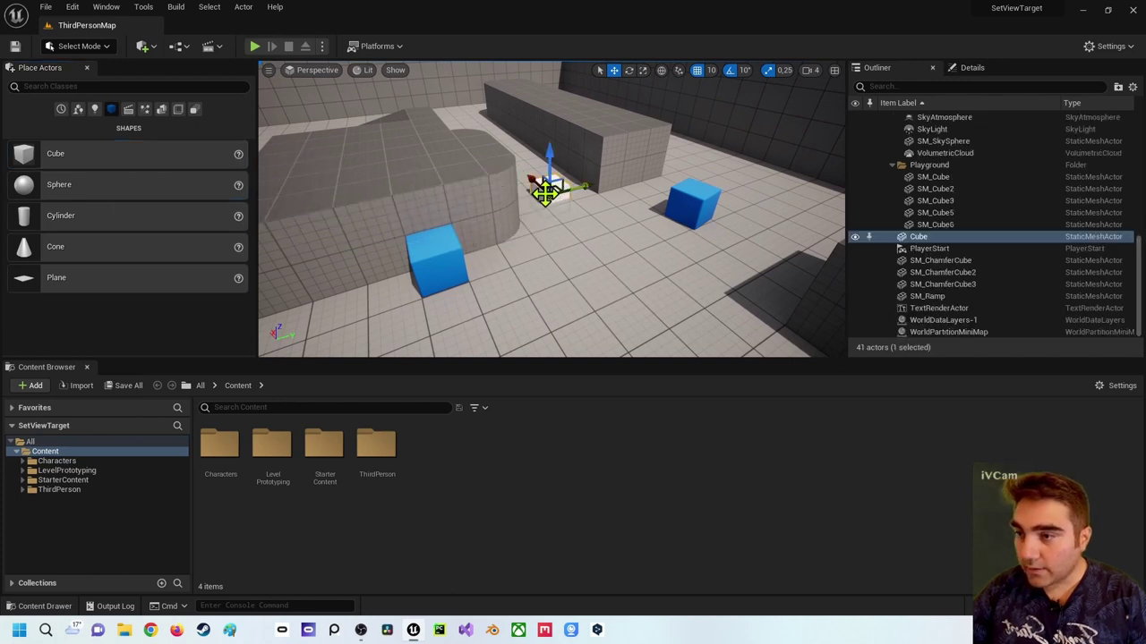
mouse_move(548, 193)
right_mouse_down()
mouse_move(519, 202)
mouse_move(528, 208)
right_mouse_up()
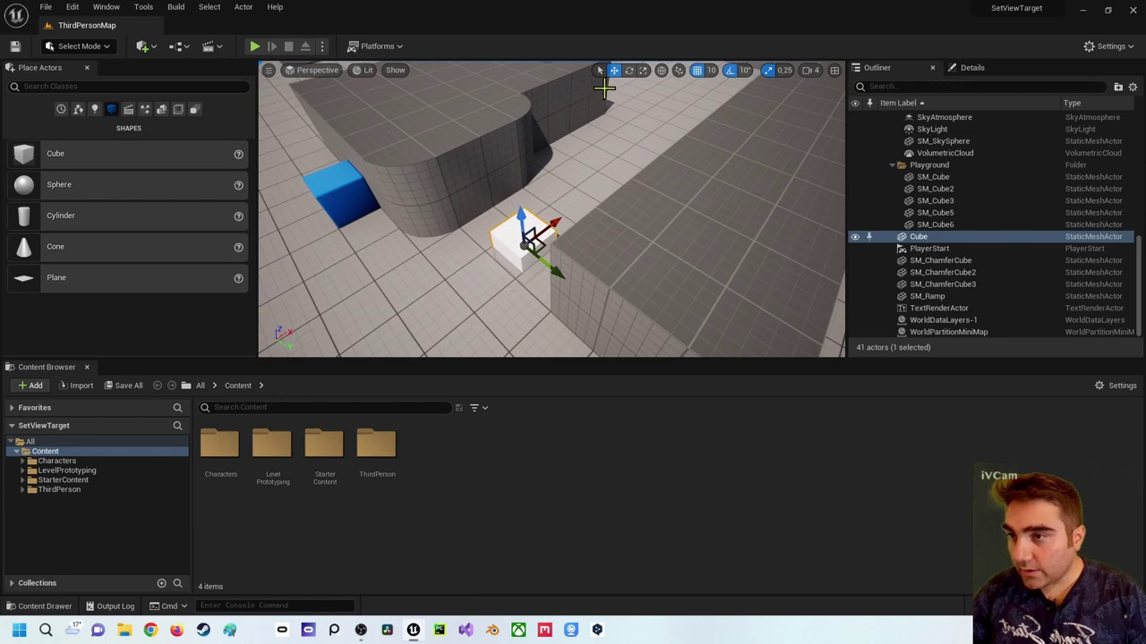
key("e")
key("r")
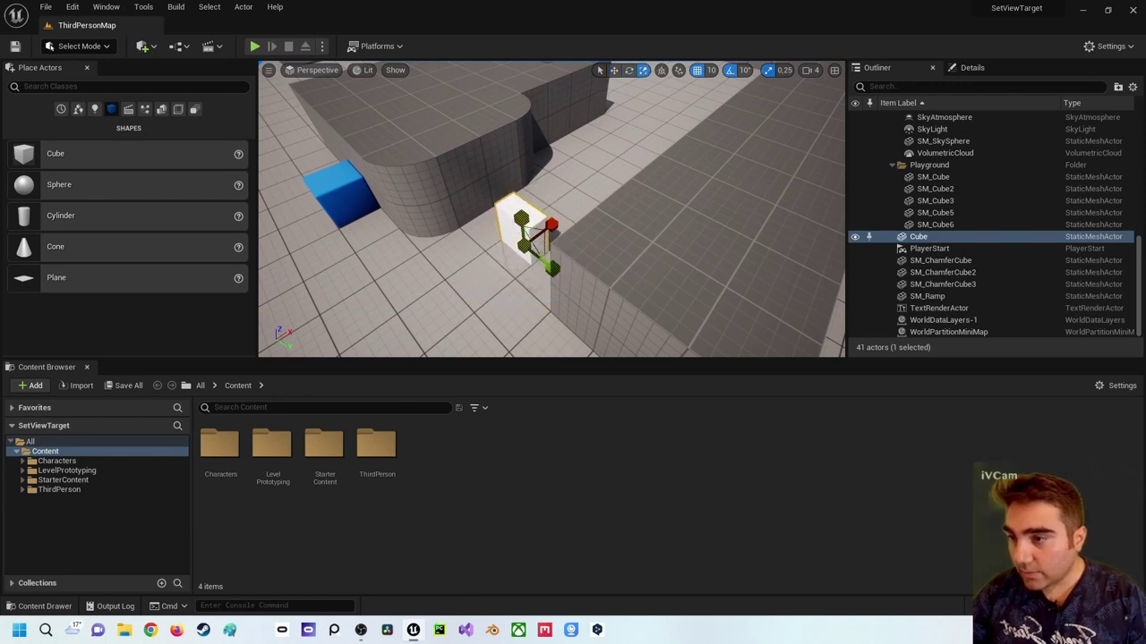
left_click_drag(556, 273, 461, 183)
key("w")
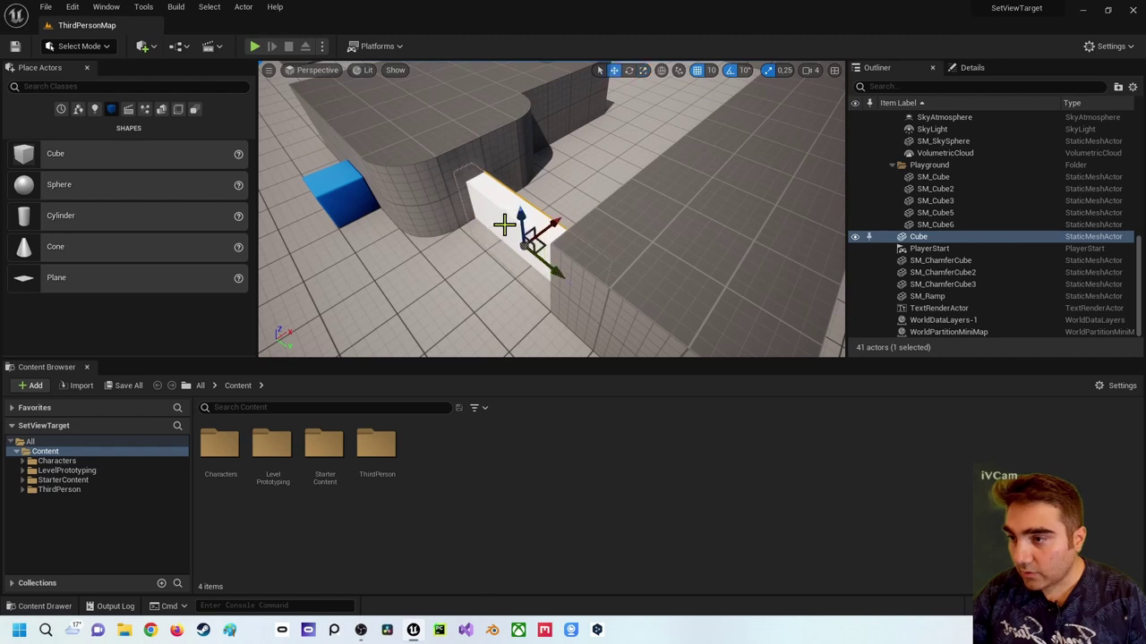
left_click_drag(519, 215, 517, 180)
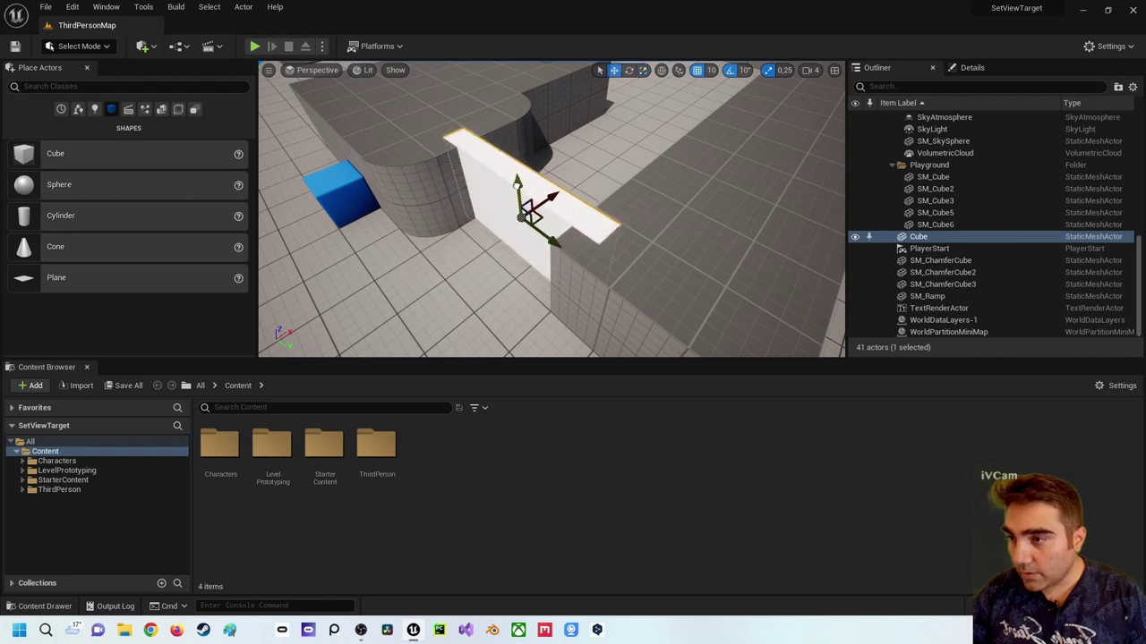
mouse_move(516, 180)
right_mouse_down()
mouse_move(528, 184)
mouse_move(484, 215)
right_mouse_up()
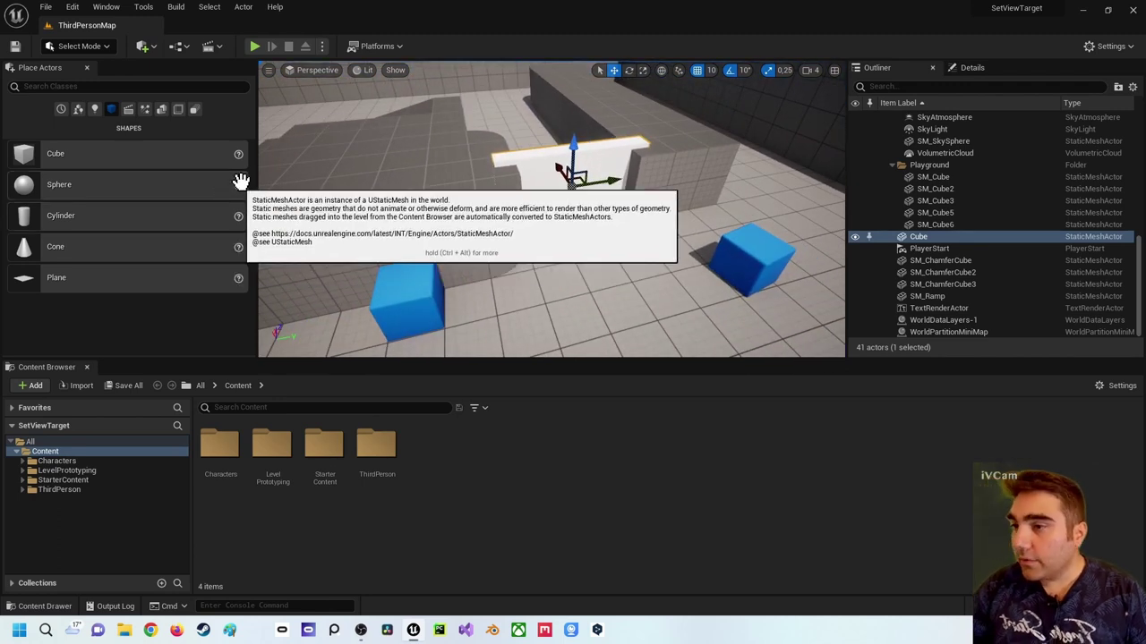
- Search 'camer' and place a Camera Actor on the floor in front of the white wall, facing it
left_click(68, 86)
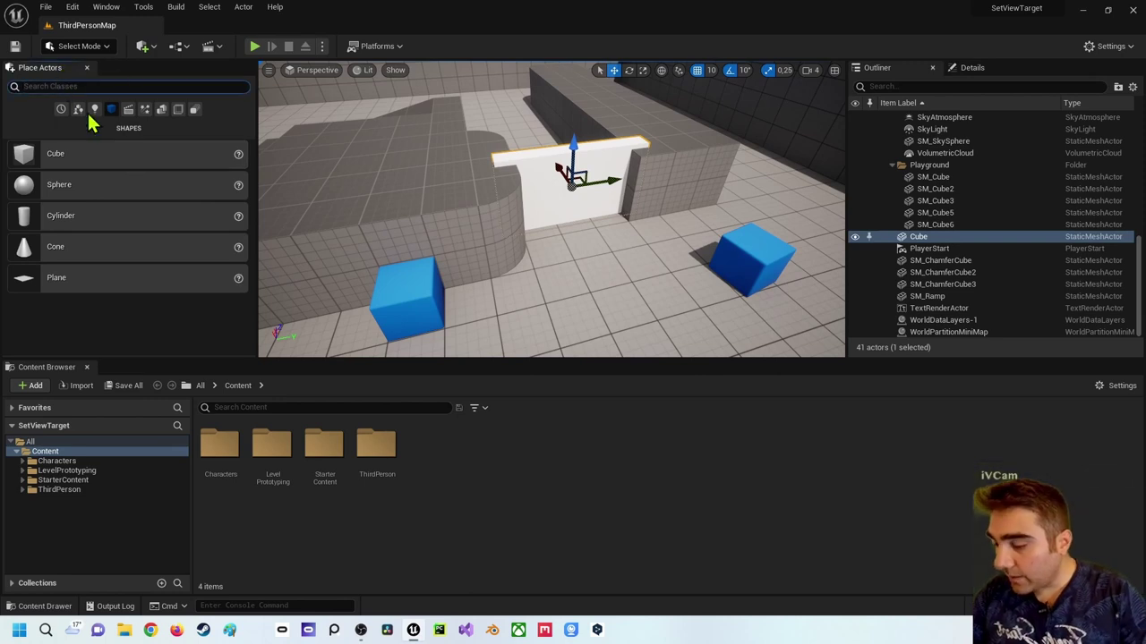
type("camer")
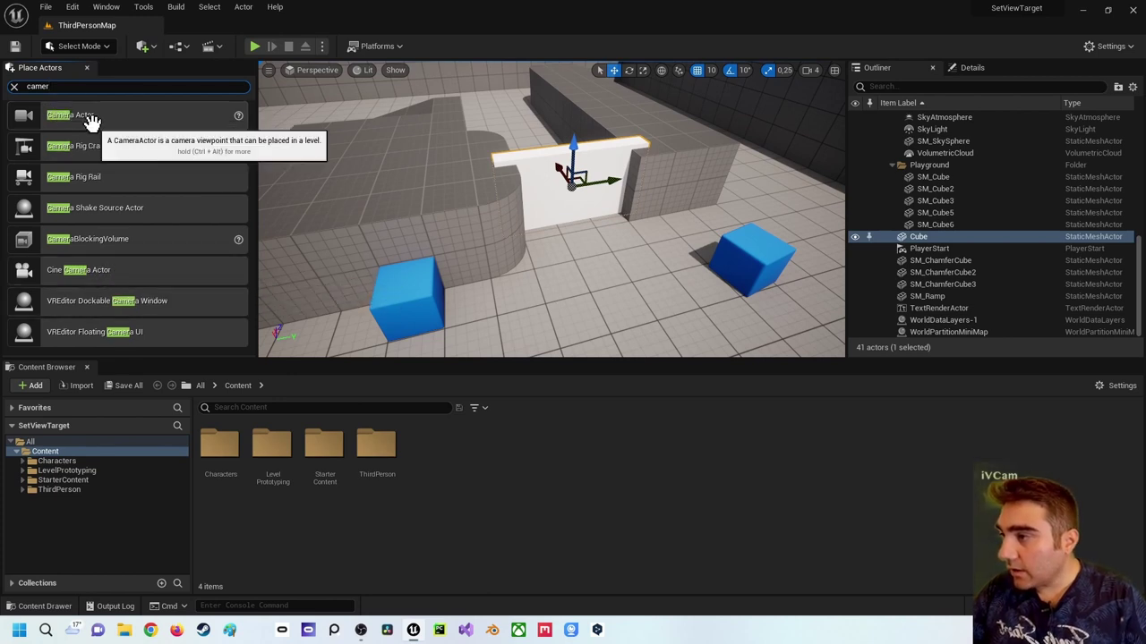
mouse_move(91, 119)
left_mouse_down()
mouse_move(614, 279)
mouse_move(618, 232)
left_mouse_up()
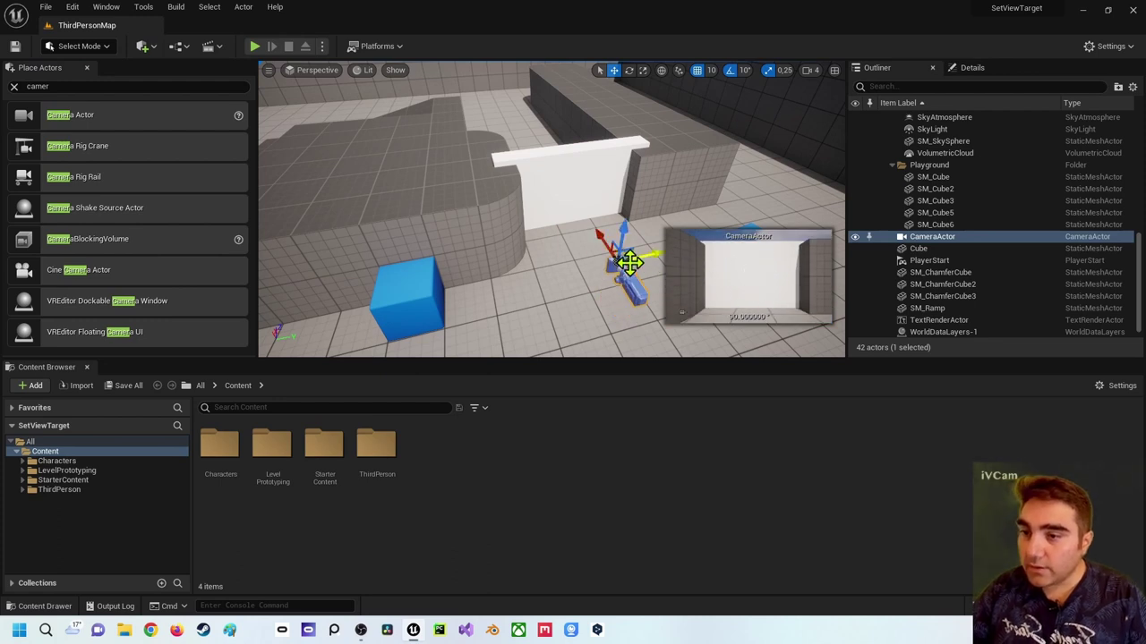
left_click_drag(627, 258, 619, 230)
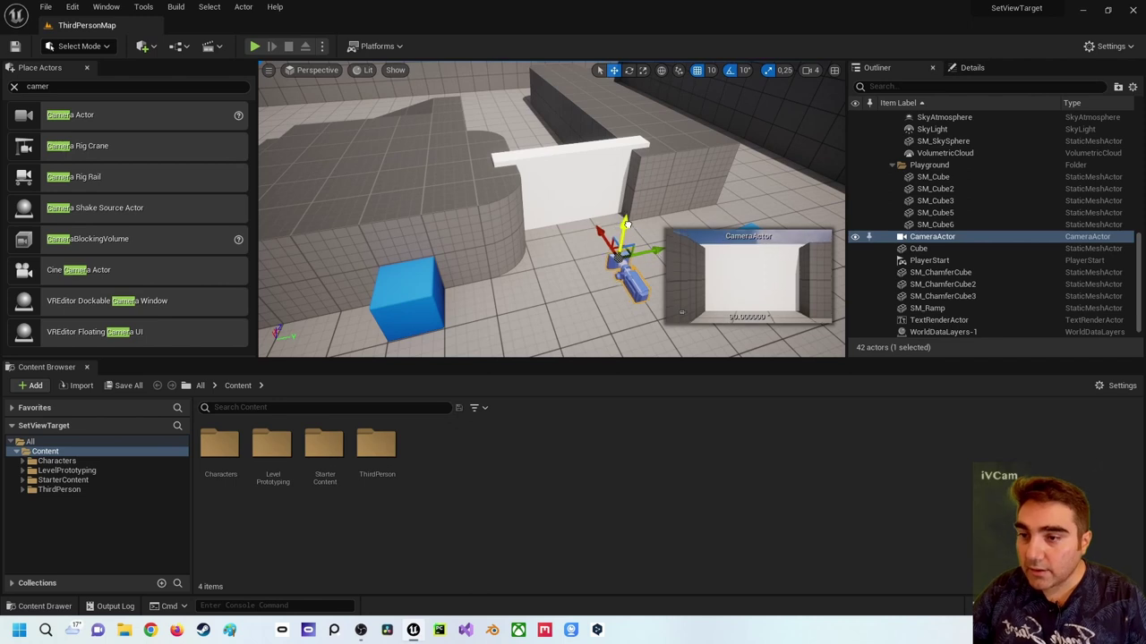
mouse_move(620, 231)
right_mouse_down()
mouse_move(627, 214)
mouse_move(471, 340)
right_mouse_up()
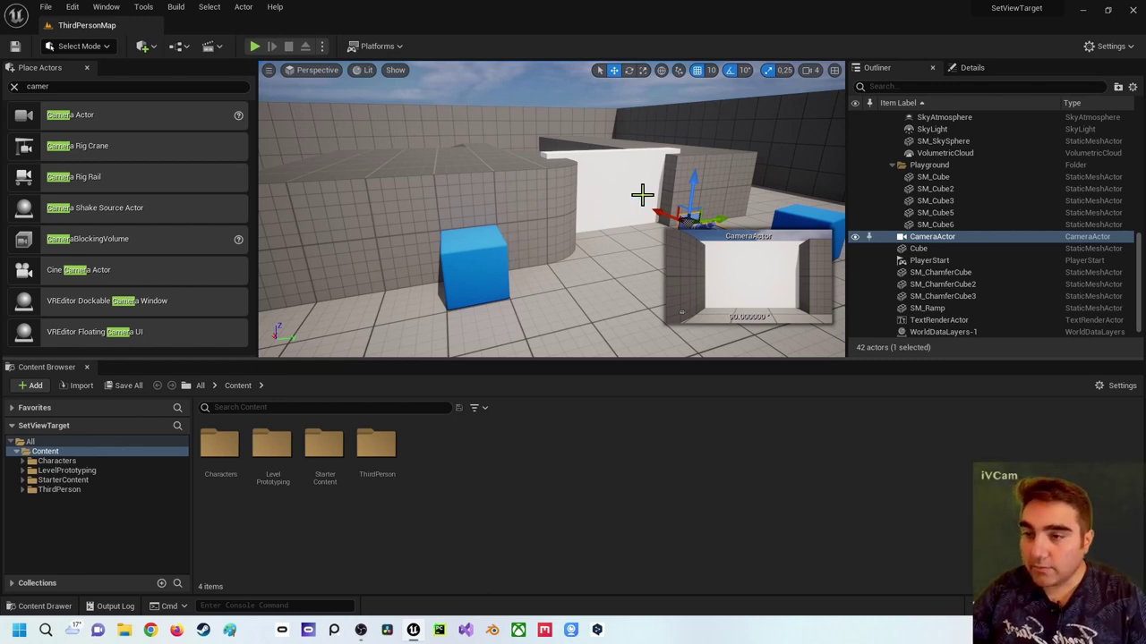
right_click_drag(554, 243, 553, 242)
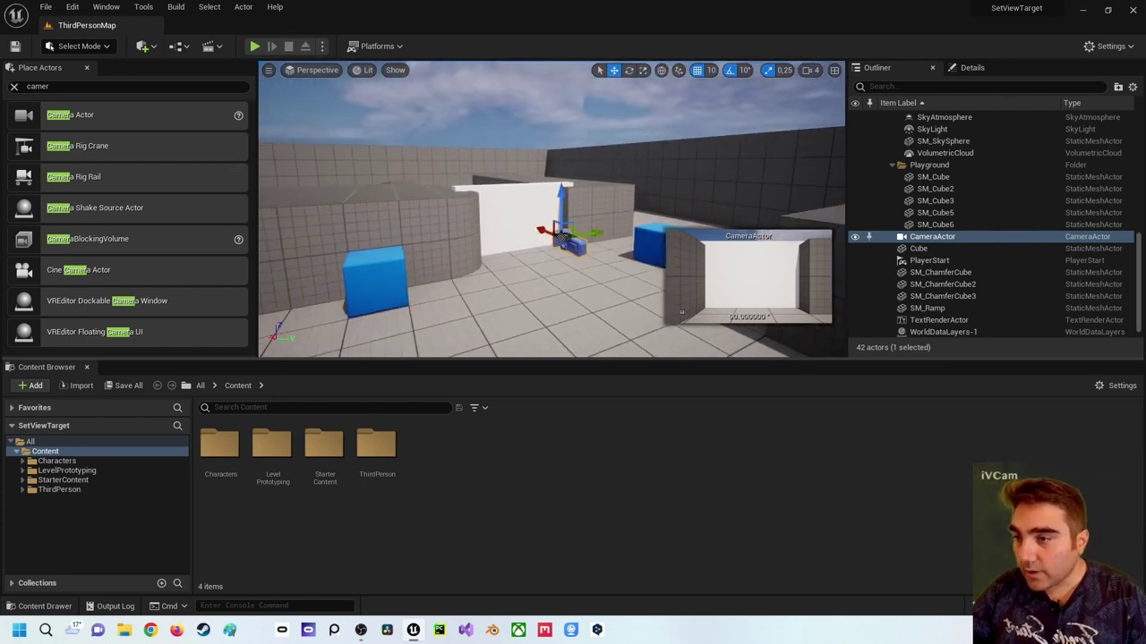
left_click(519, 216)
- Create a Level Sequence named TuerOeffnen in the Content folder and save it
key("f")
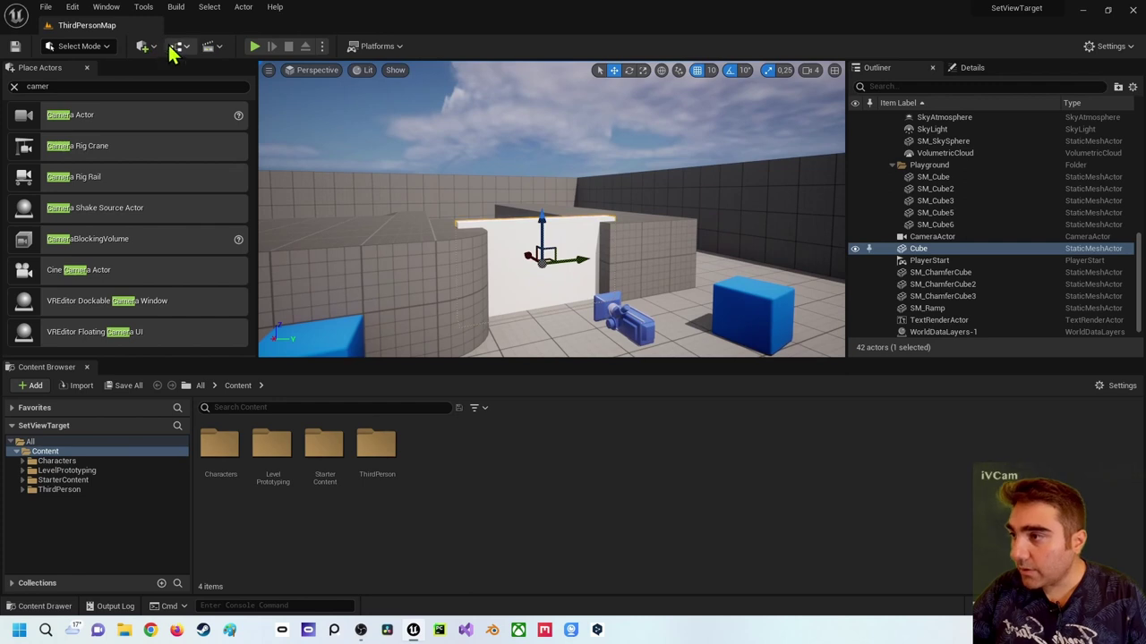
left_click(177, 48)
left_click(212, 46)
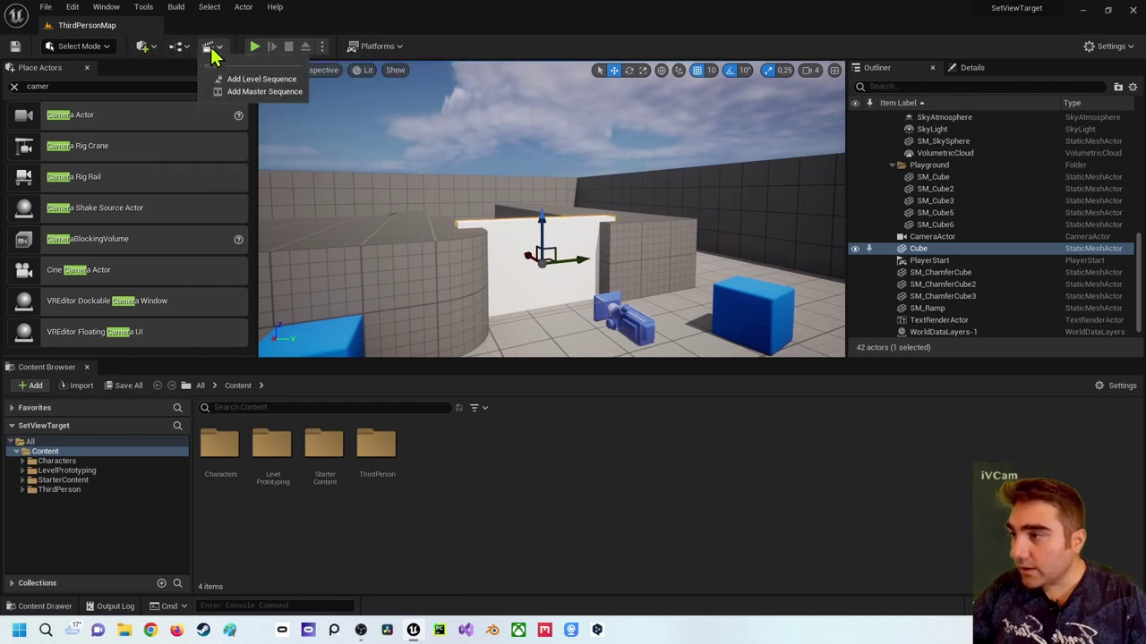
left_click(251, 81)
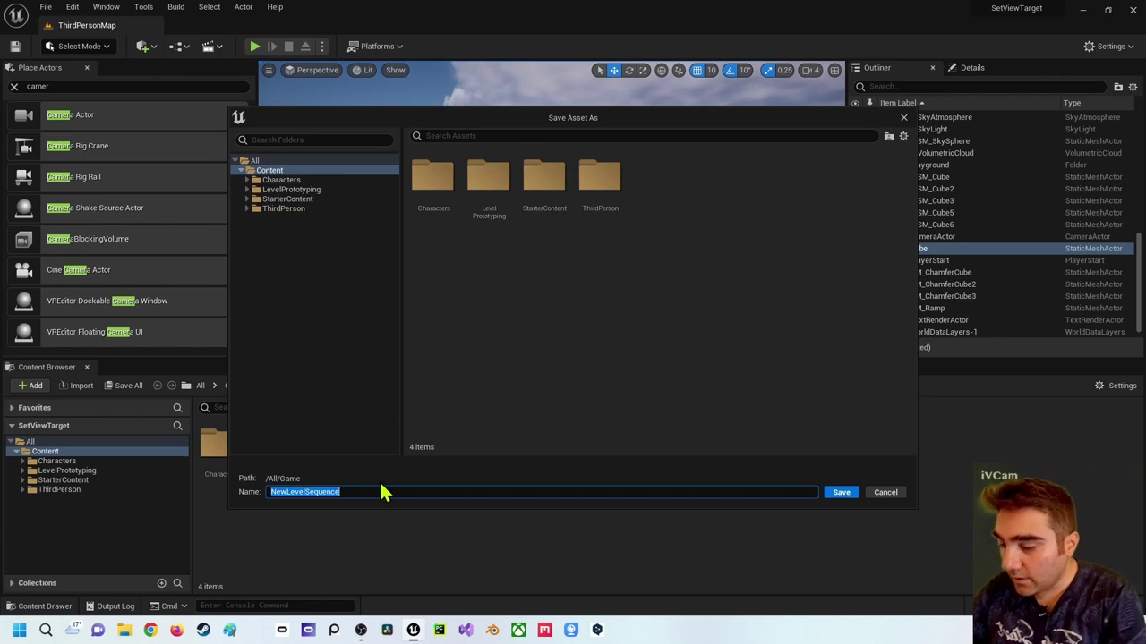
type("TuerOeffne")
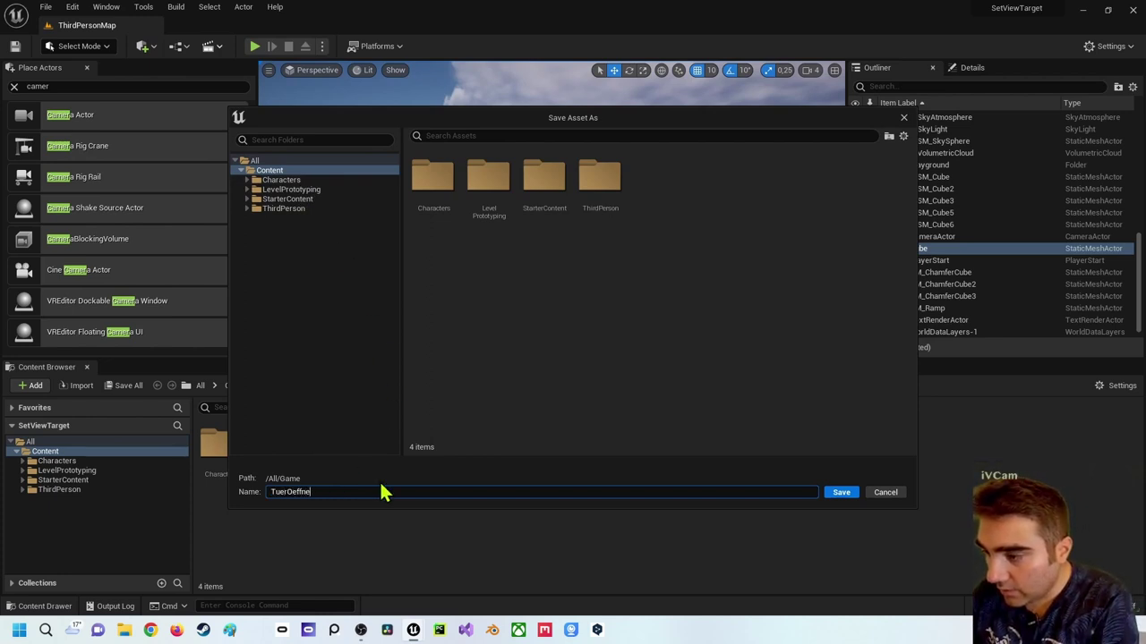
type("n")
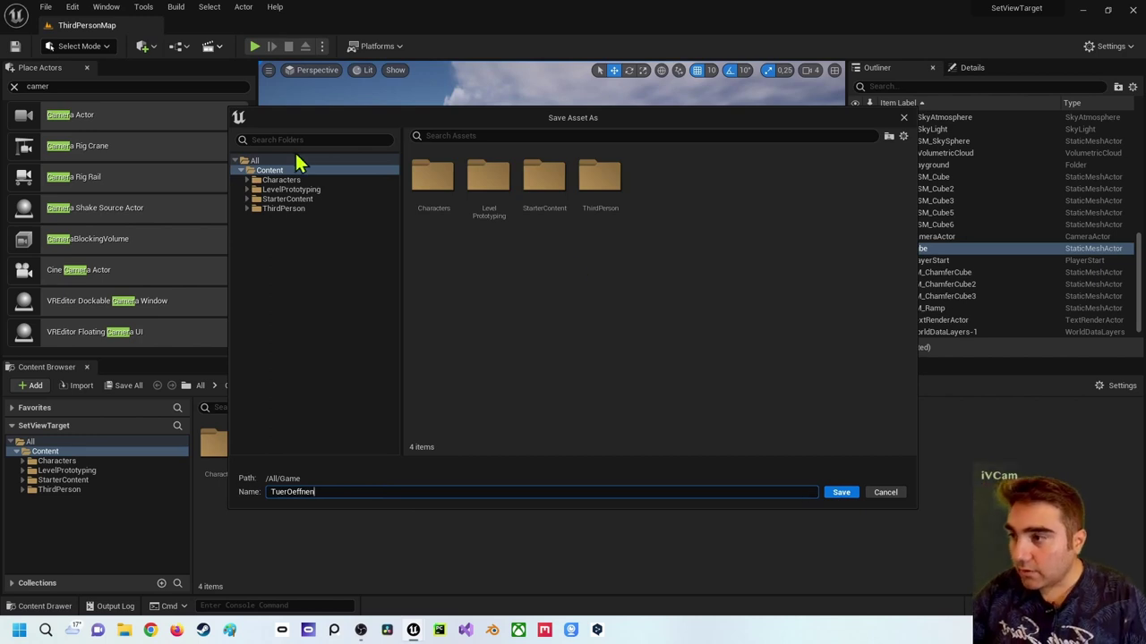
left_click(289, 168)
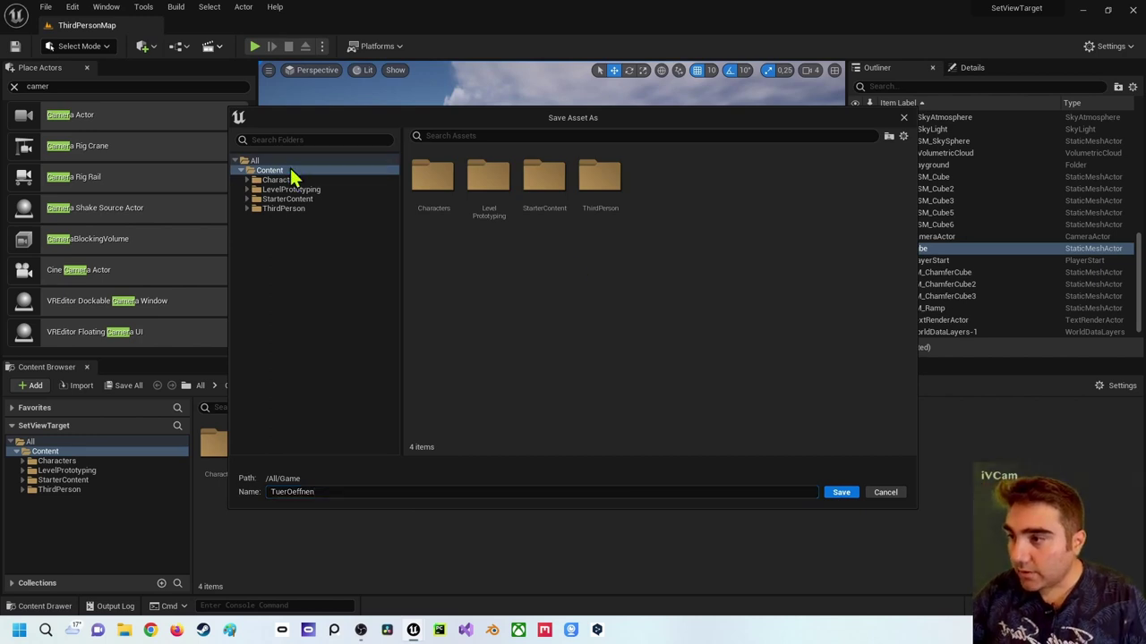
left_click(841, 494)
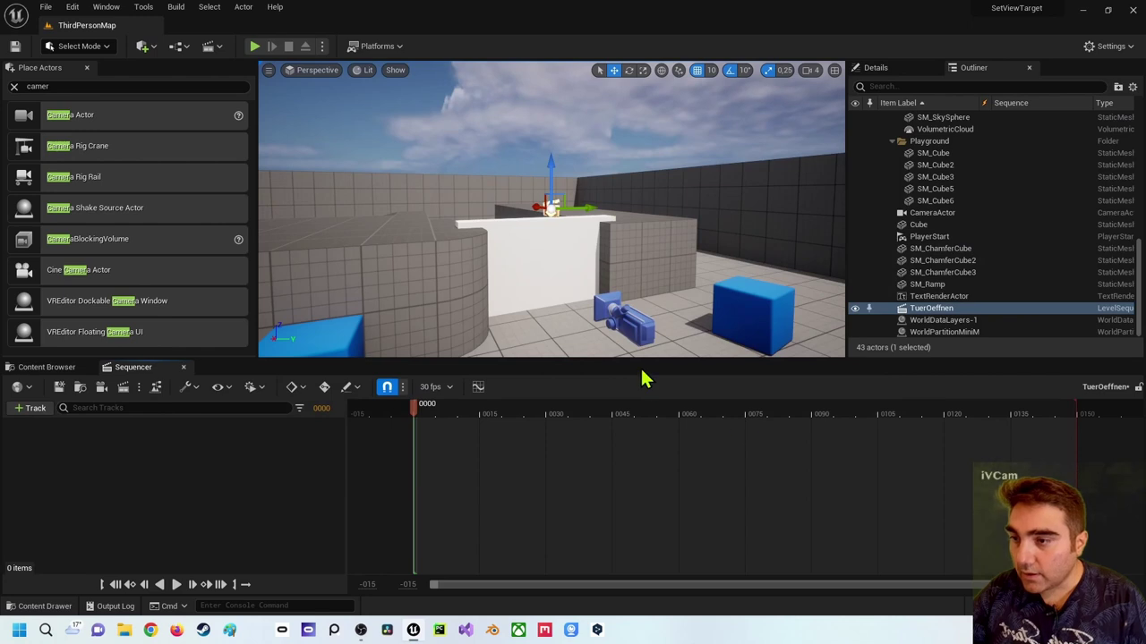
- Rename the white wall to Tuer and add it to the sequence with its Location track shown
left_click(546, 255)
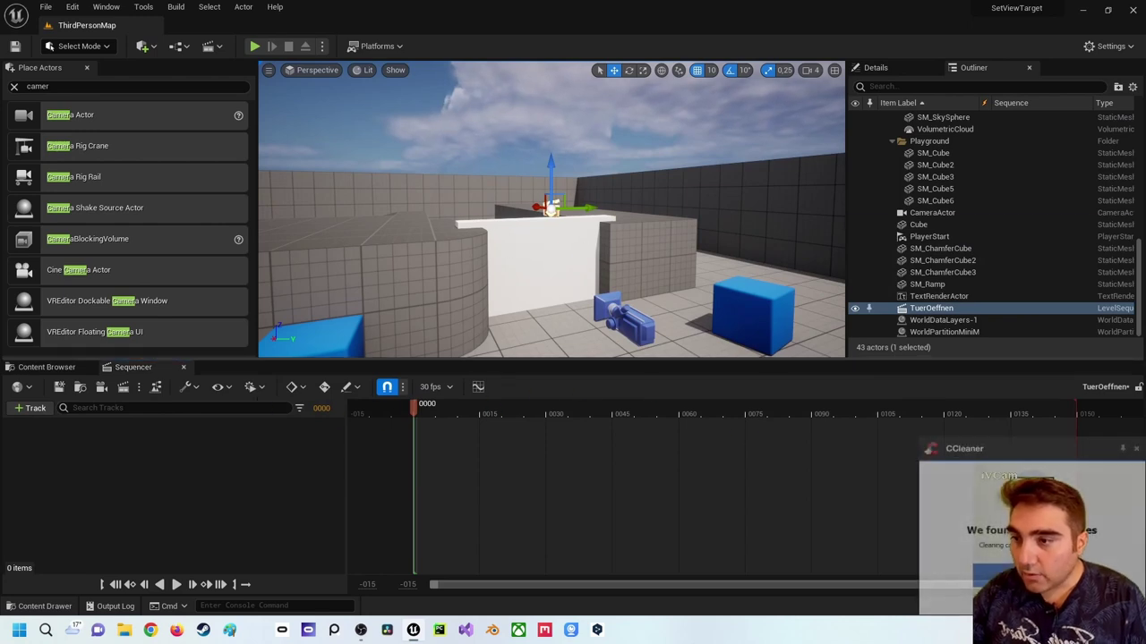
left_click(935, 225)
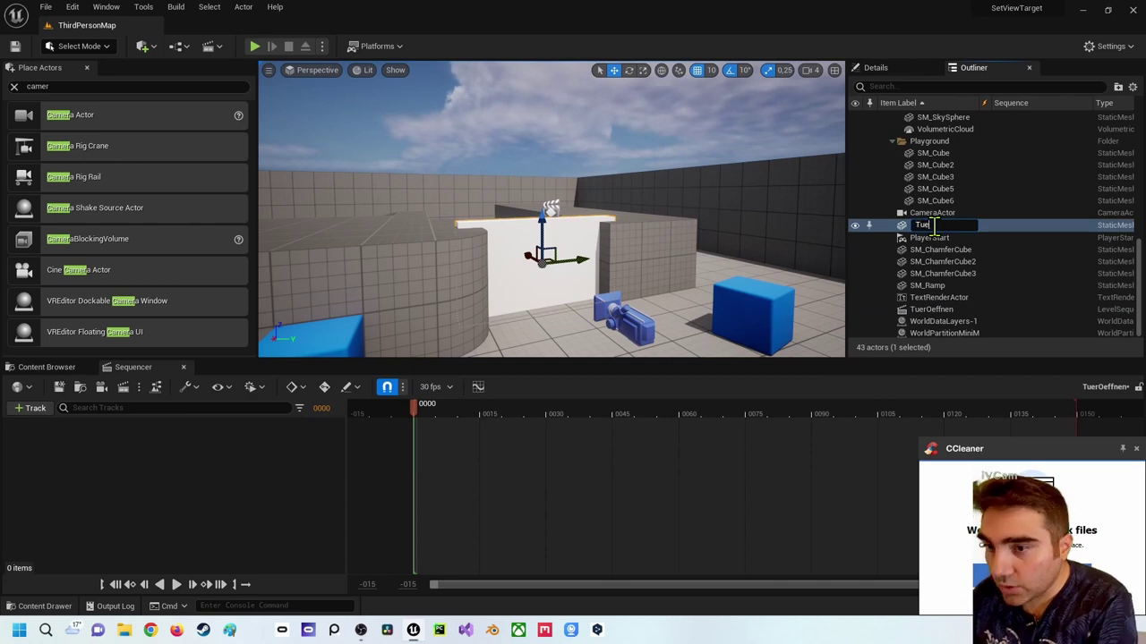
type("r")
key("Return")
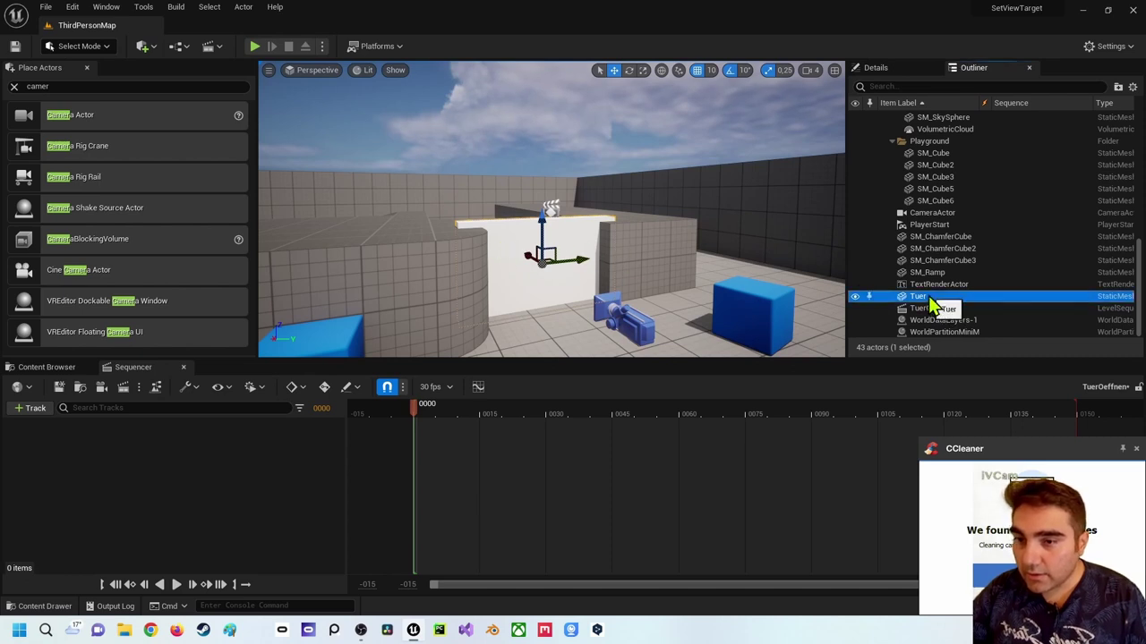
left_click_drag(928, 296, 60, 480)
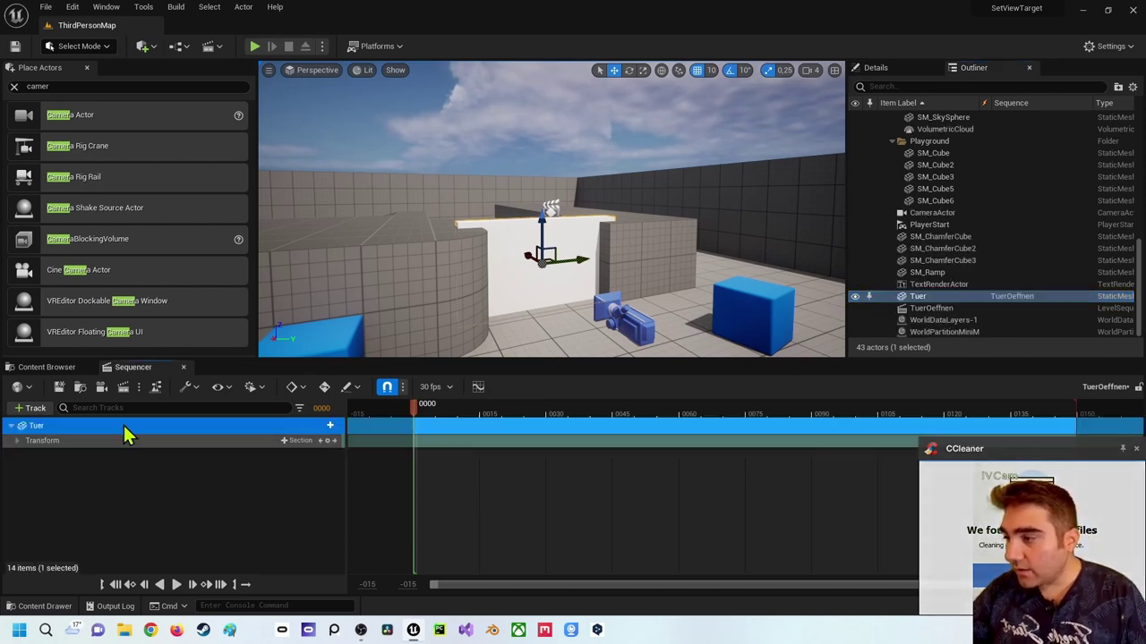
left_click(17, 441)
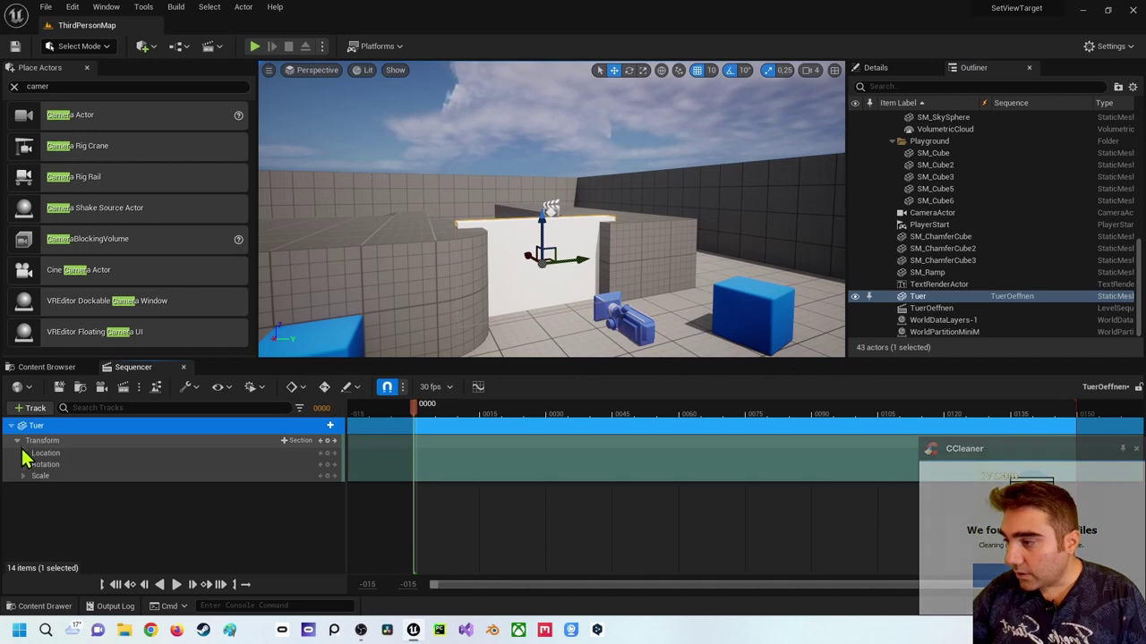
left_click(23, 453)
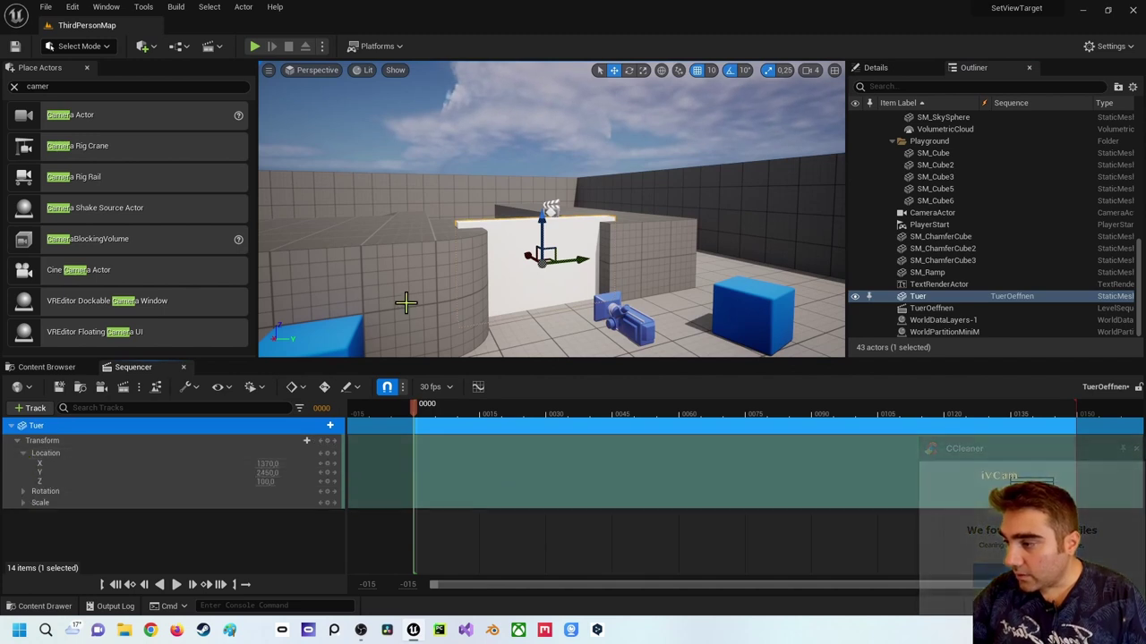
key("f")
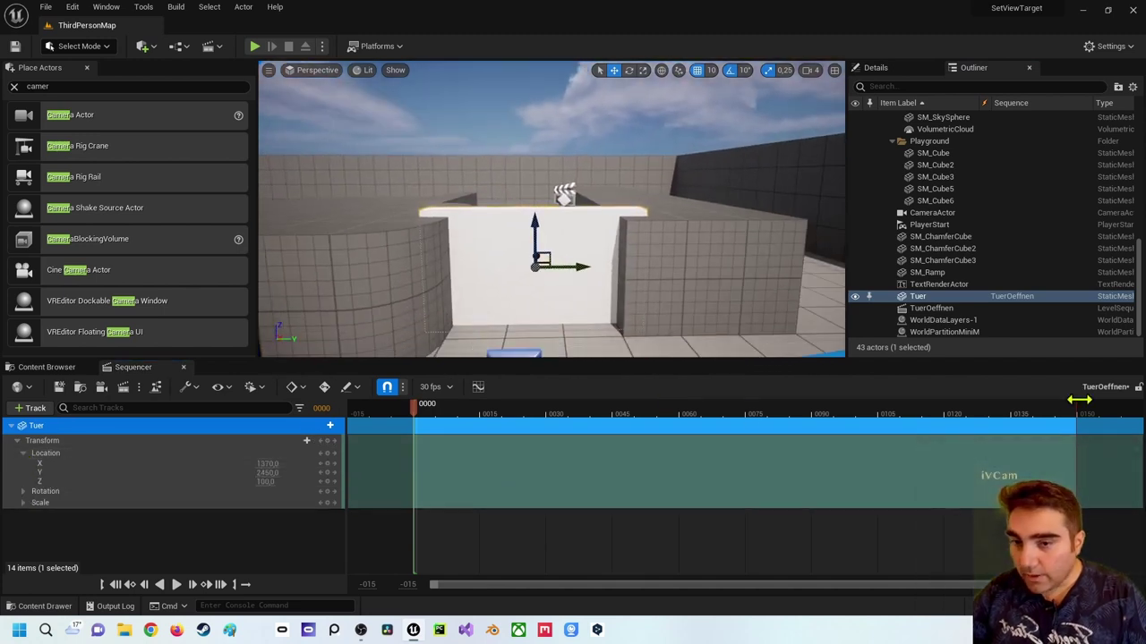
- Shorten the door section to about 60 frames and key Tuer's Location Y at 2450 on frame 0
left_click_drag(1077, 407, 684, 413)
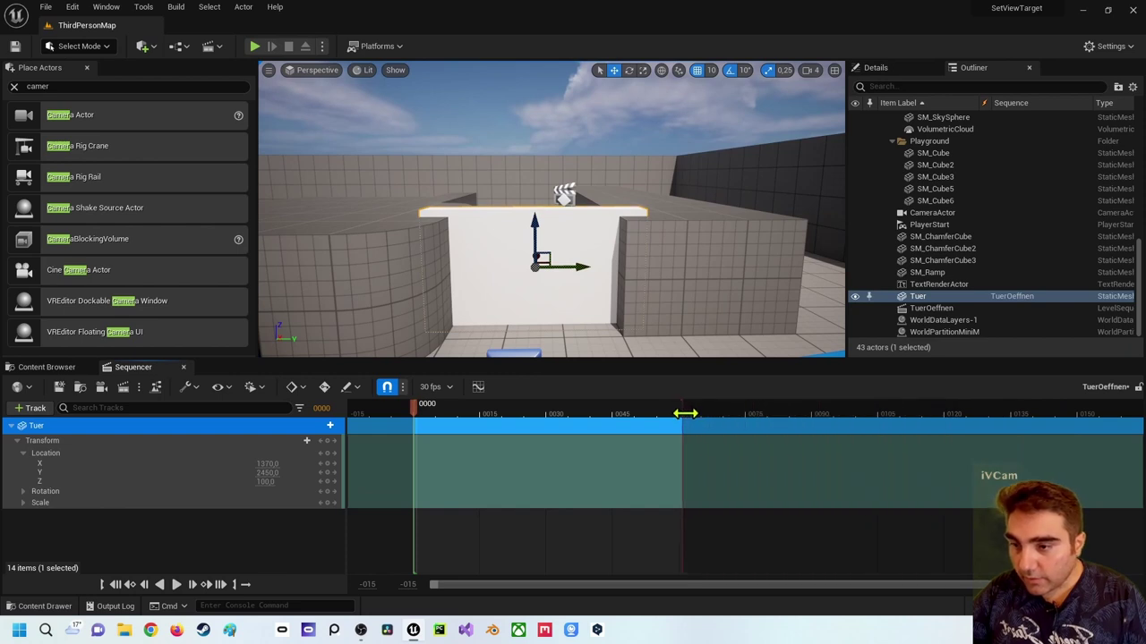
left_click(420, 412)
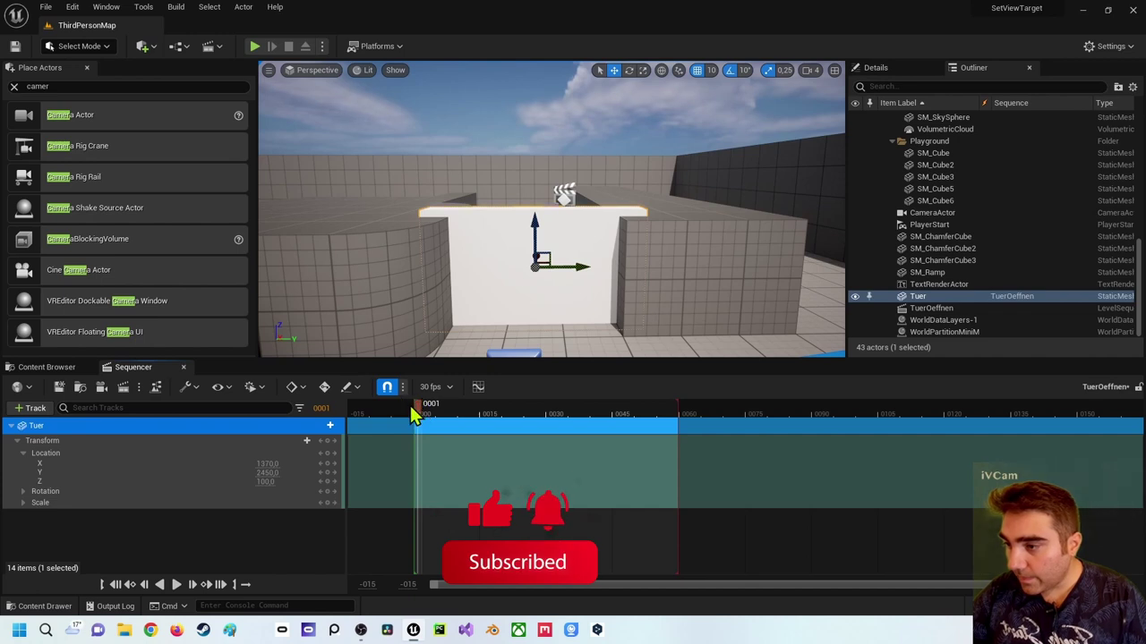
left_click_drag(414, 415, 412, 408)
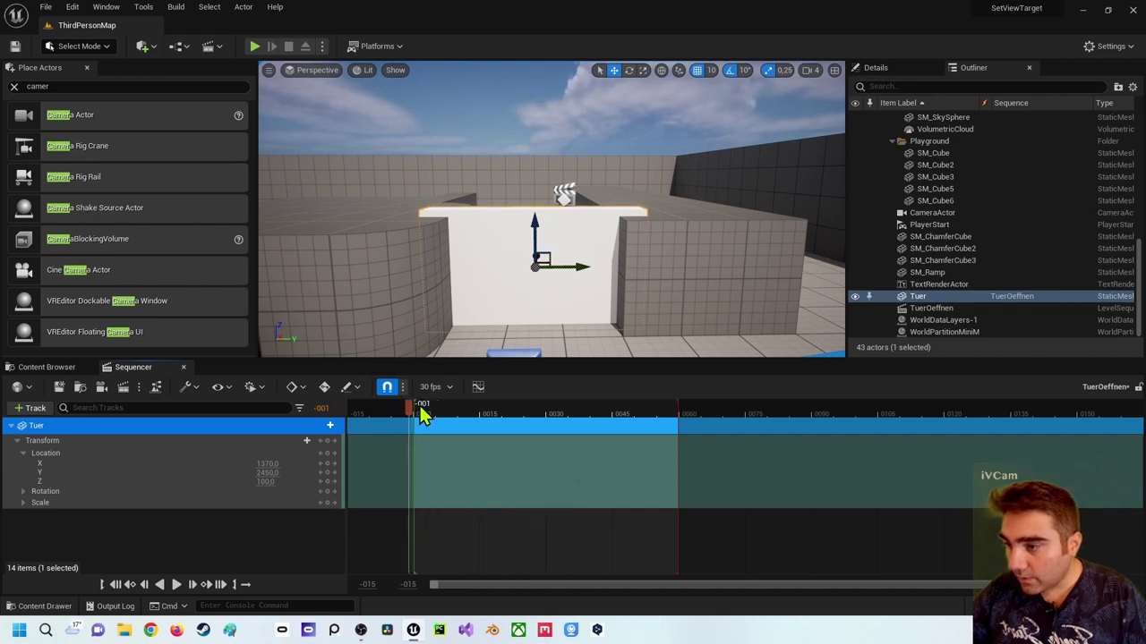
left_click(421, 408)
key("Left")
key("Left")
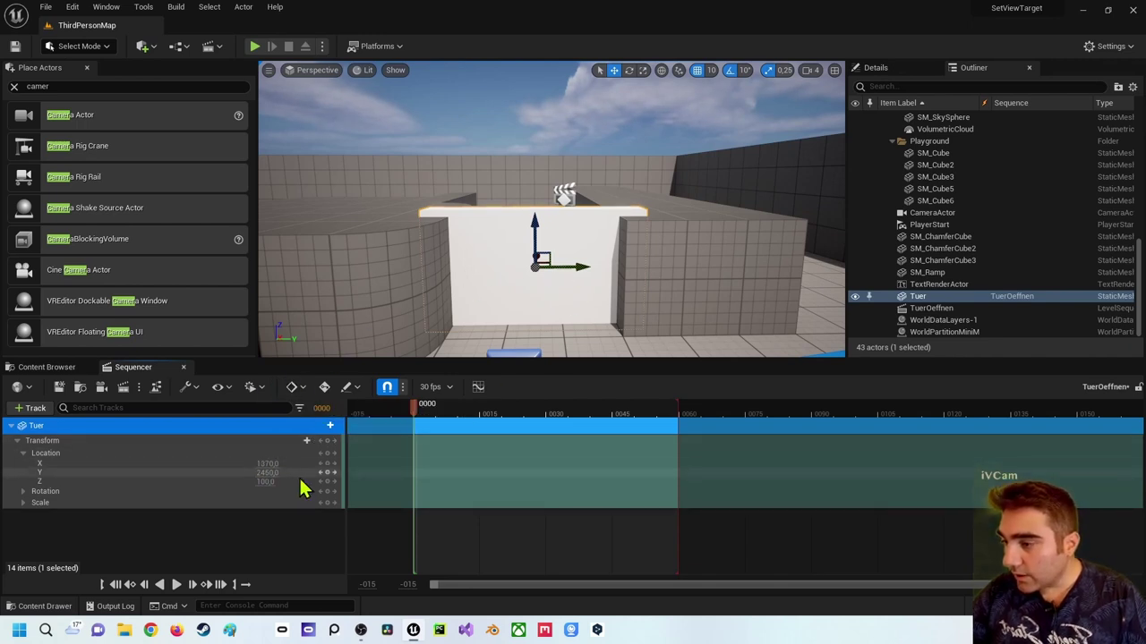
left_click(329, 474)
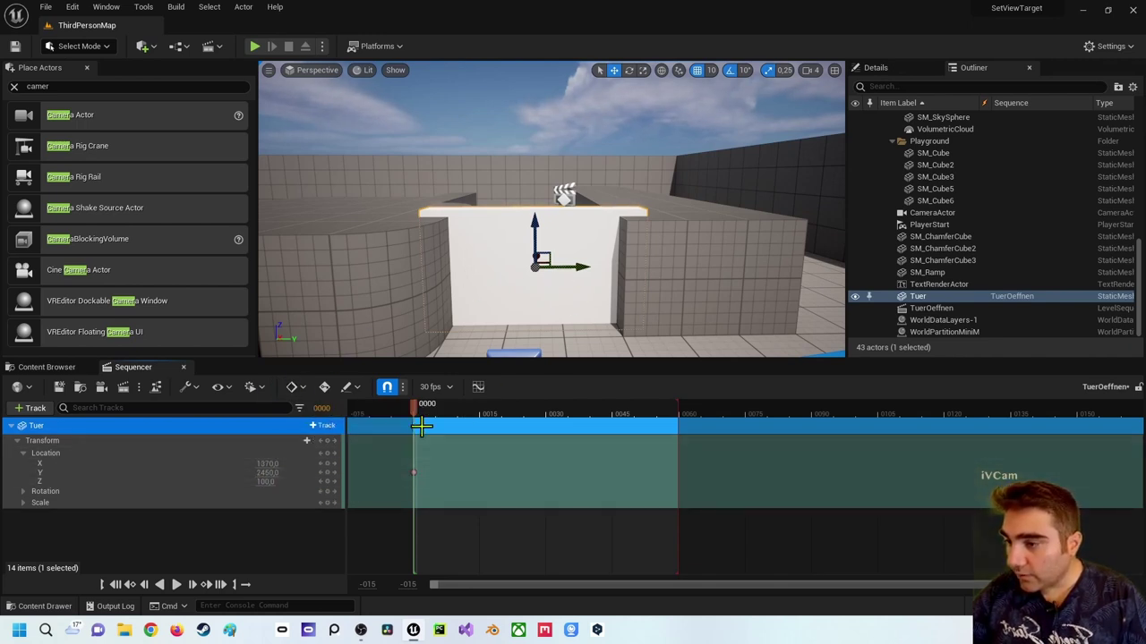
- At frame 59 slide Tuer along Y to 2120, key it, and play back the animation
mouse_move(416, 424)
left_mouse_down()
mouse_move(687, 426)
mouse_move(675, 425)
left_mouse_up()
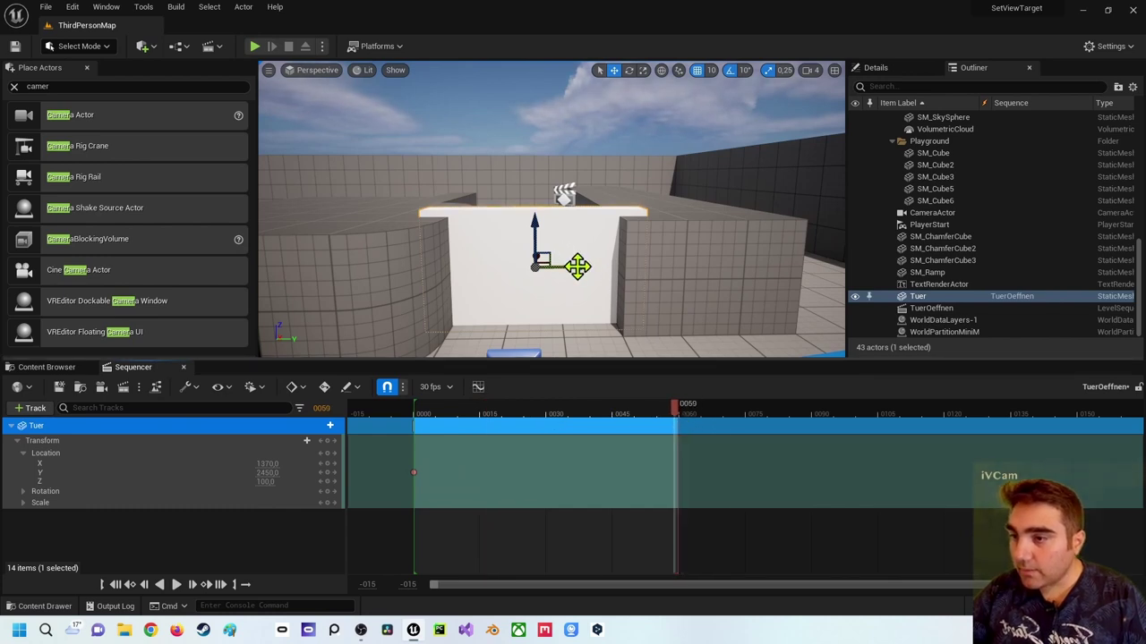
left_click_drag(577, 266, 401, 269)
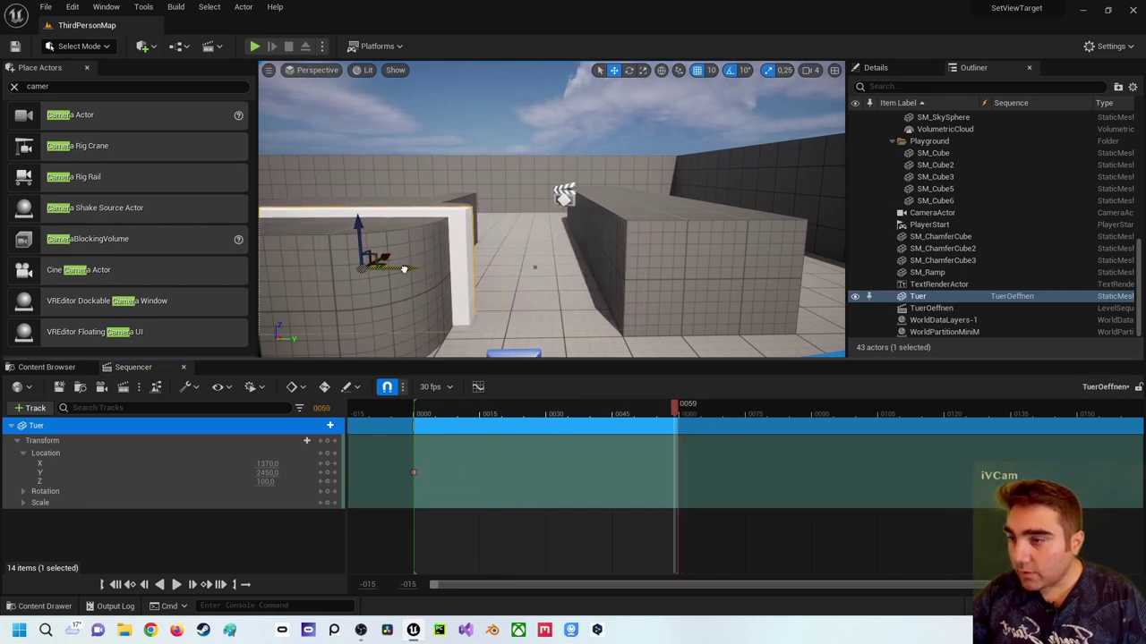
left_click(374, 335)
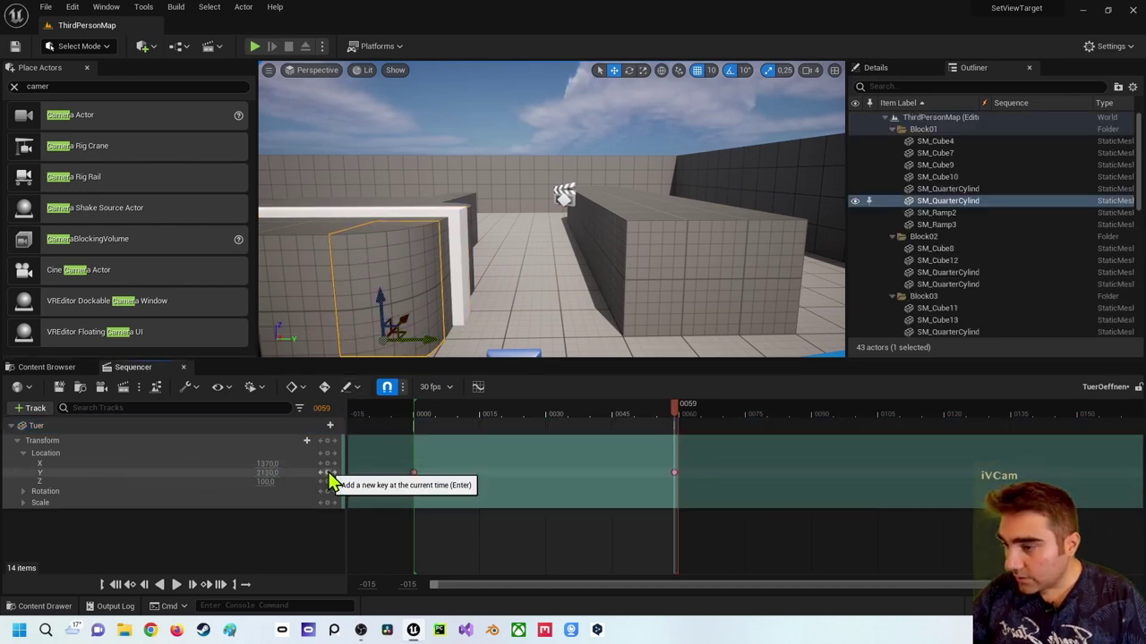
left_click_drag(670, 412, 414, 404)
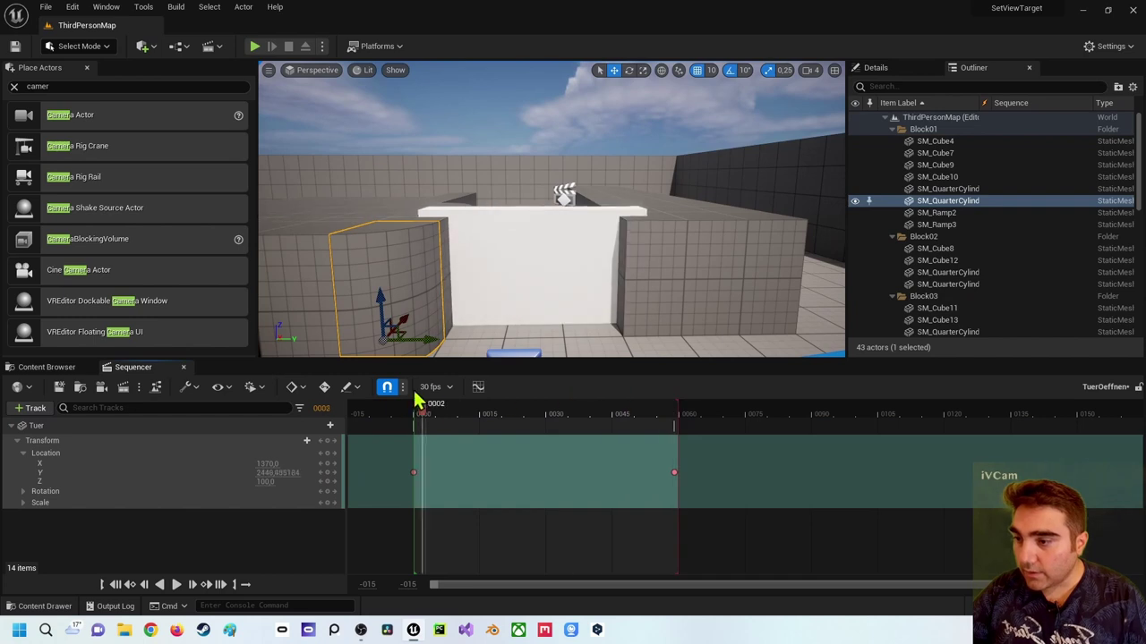
key("space")
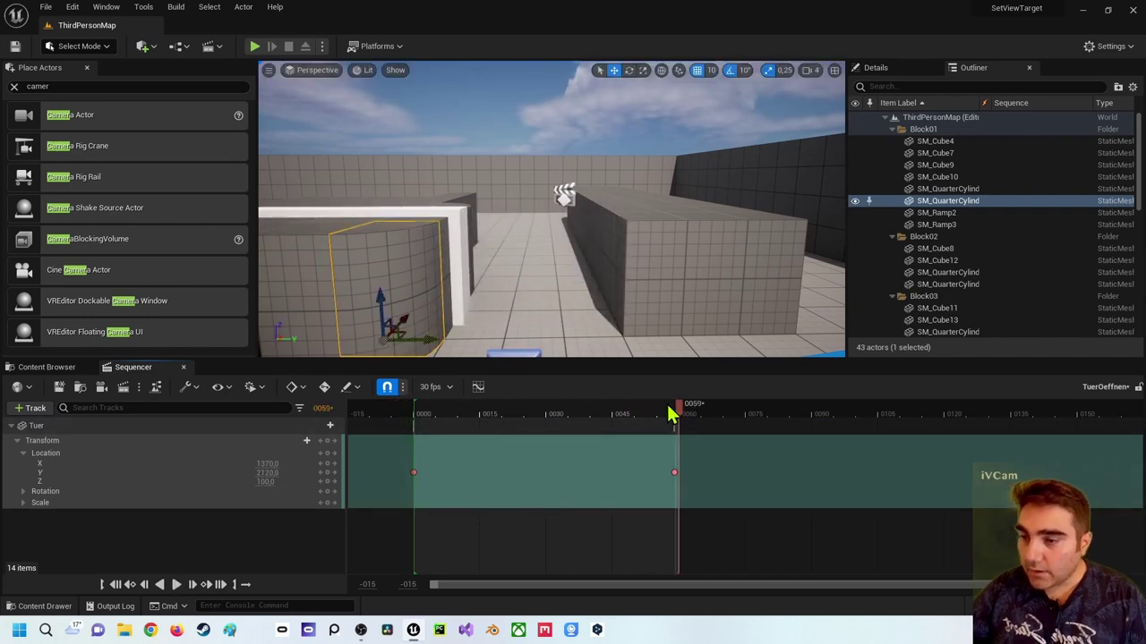
left_click_drag(680, 417, 417, 407)
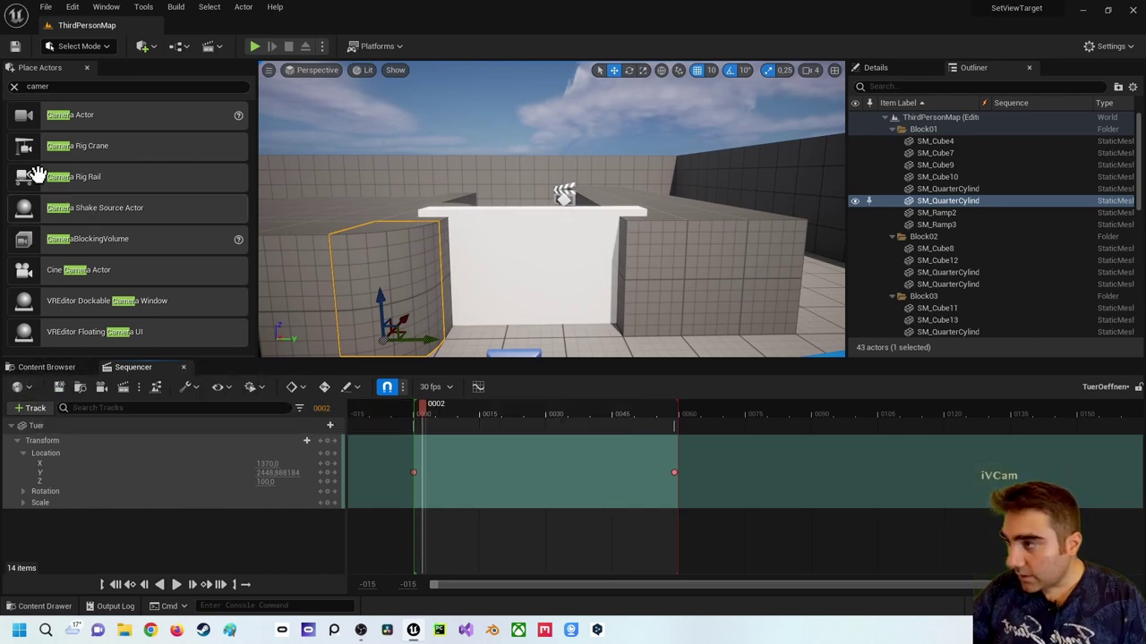
- Close Sequencer and place a Trigger Box around the blue cube
left_click(184, 368)
right_click_drag(529, 253, 534, 257)
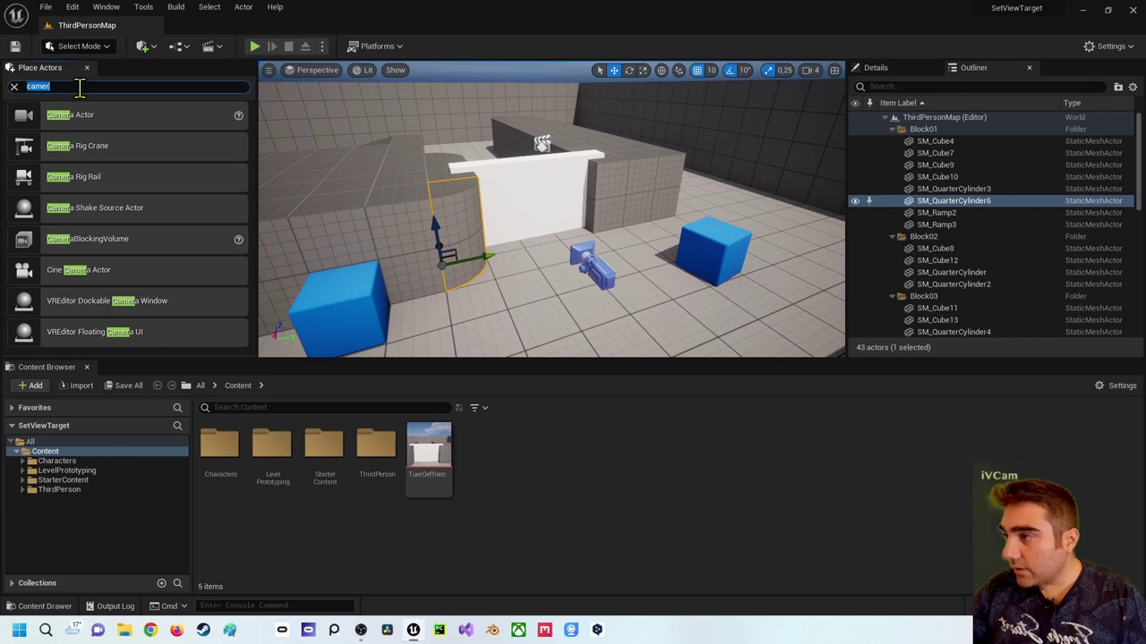
type("trigger")
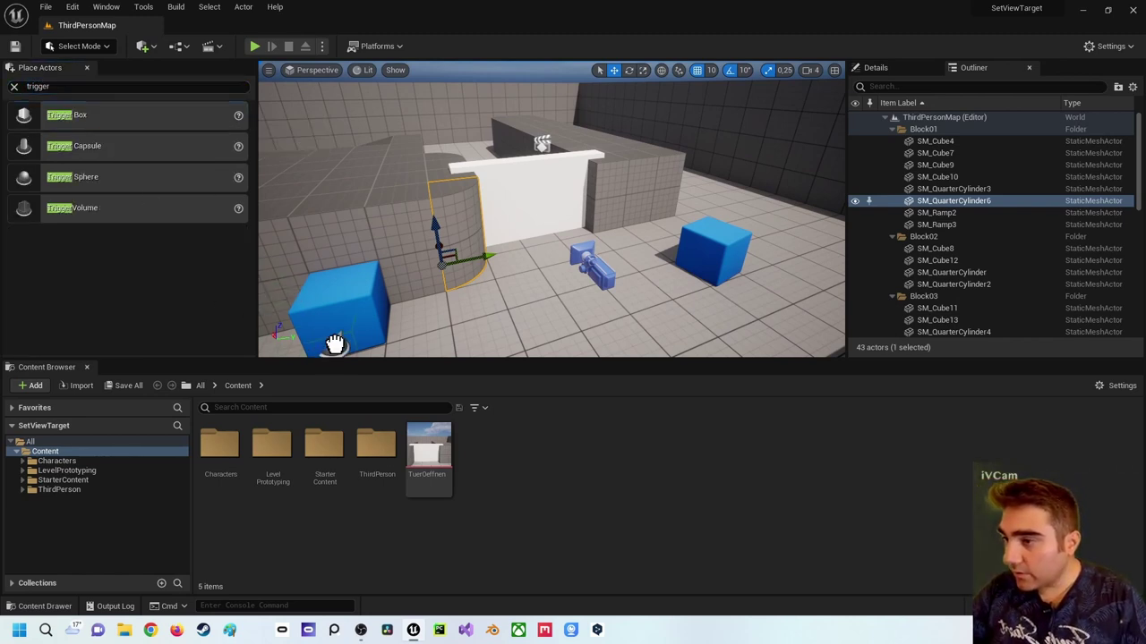
left_click_drag(347, 323, 347, 324)
mouse_move(348, 324)
right_mouse_down()
mouse_move(402, 269)
mouse_move(340, 317)
right_mouse_up()
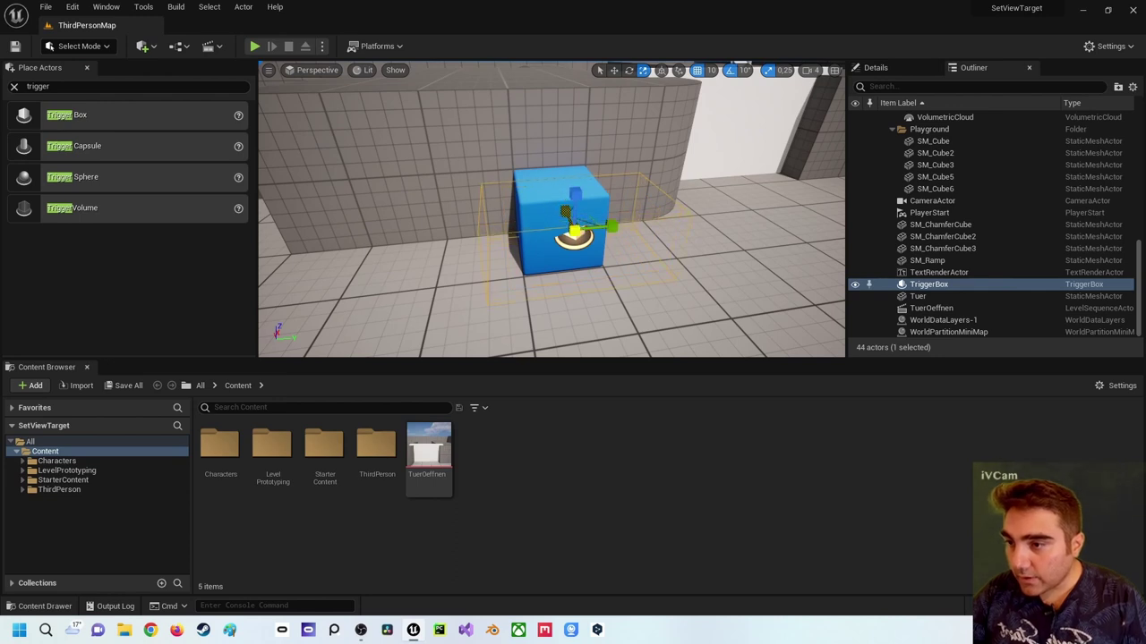
key("w")
left_click_drag(564, 211, 567, 215)
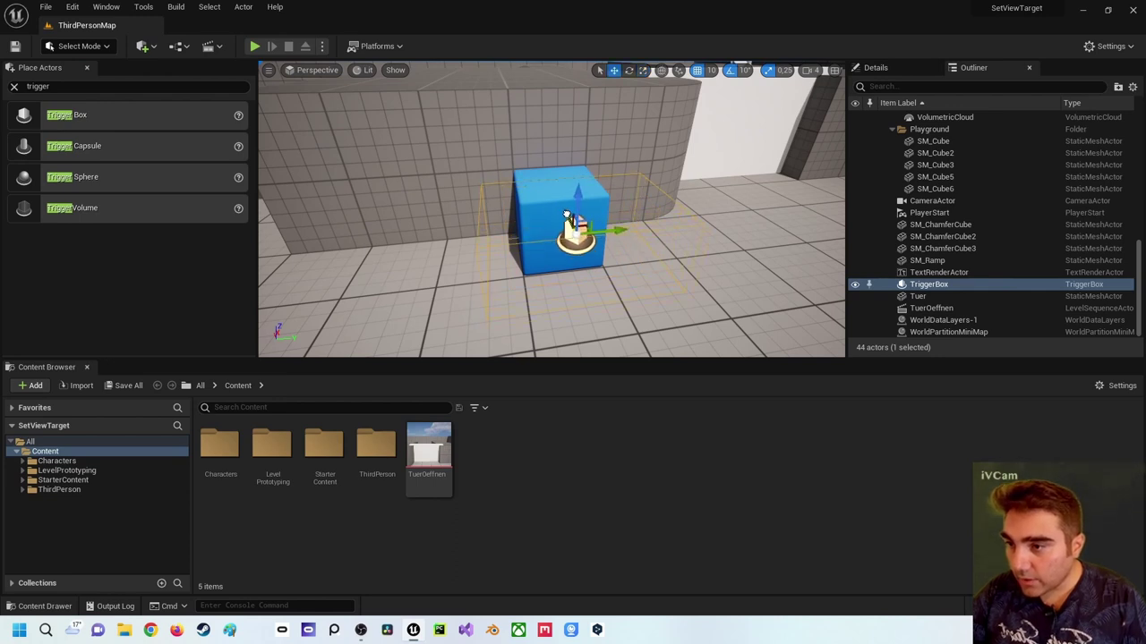
- Place a small Cylinder at the blue cube so it sits inside the cube
left_click(42, 85)
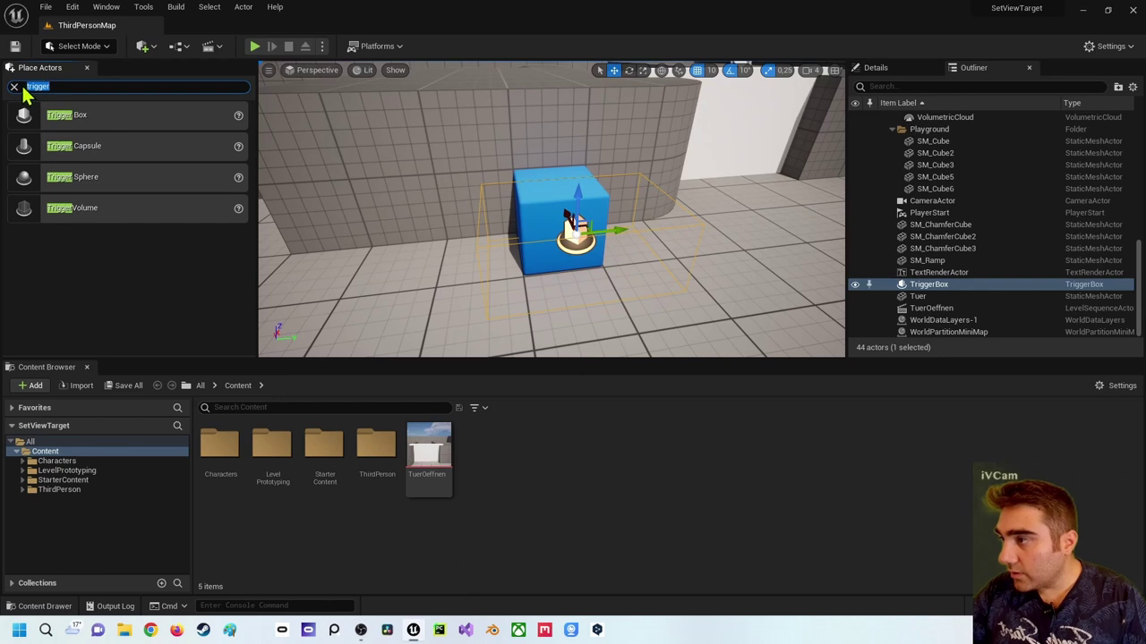
left_click(14, 87)
mouse_move(61, 217)
left_mouse_down()
mouse_move(570, 235)
mouse_move(584, 188)
left_mouse_up()
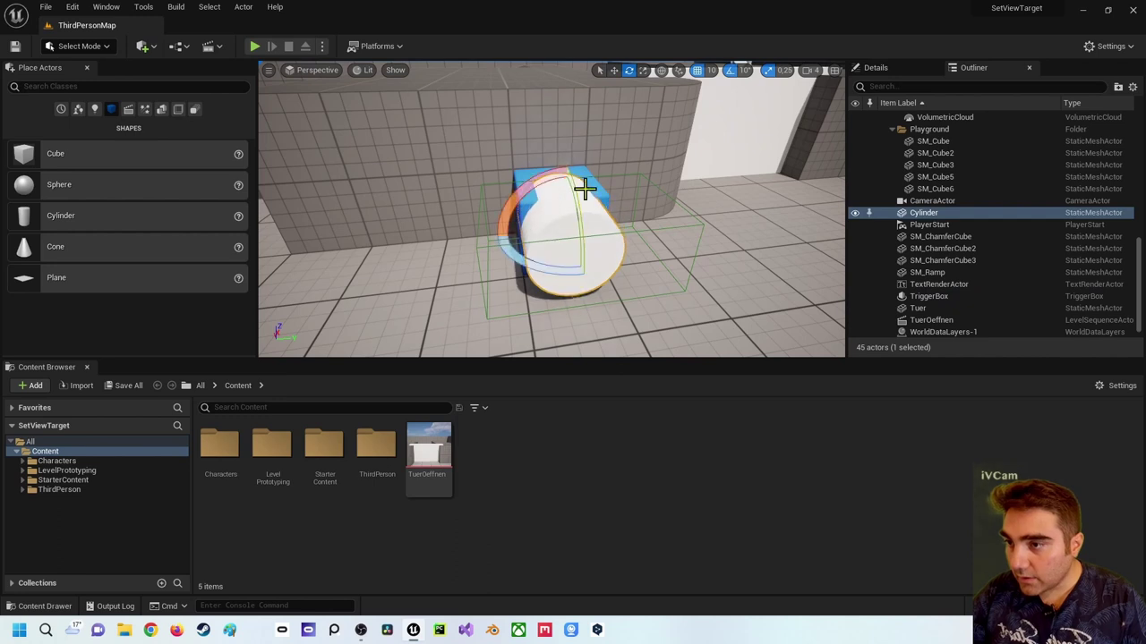
key("r")
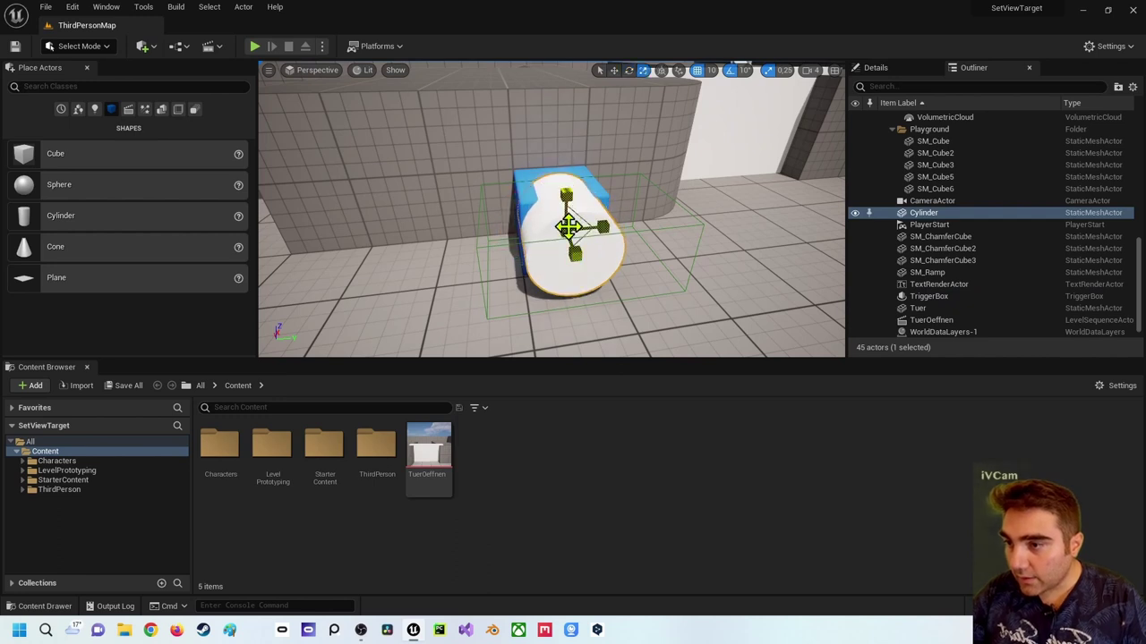
key("ctrl+z")
mouse_move(552, 209)
right_mouse_down()
mouse_move(590, 224)
mouse_move(503, 222)
right_mouse_up()
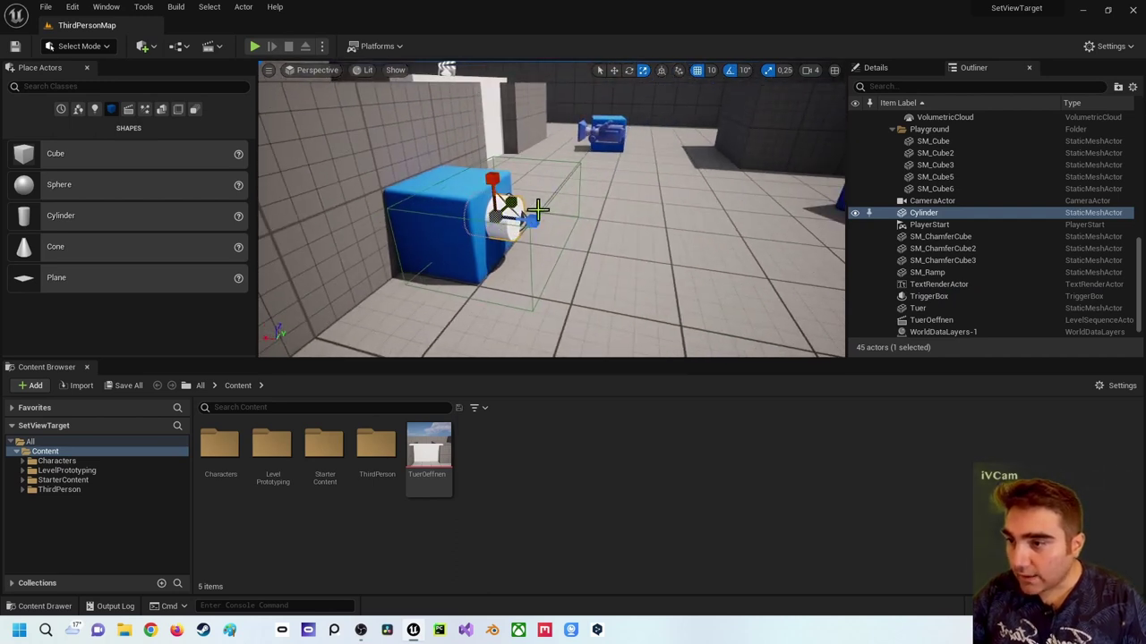
mouse_move(543, 202)
right_mouse_down()
mouse_move(582, 208)
mouse_move(552, 154)
right_mouse_up()
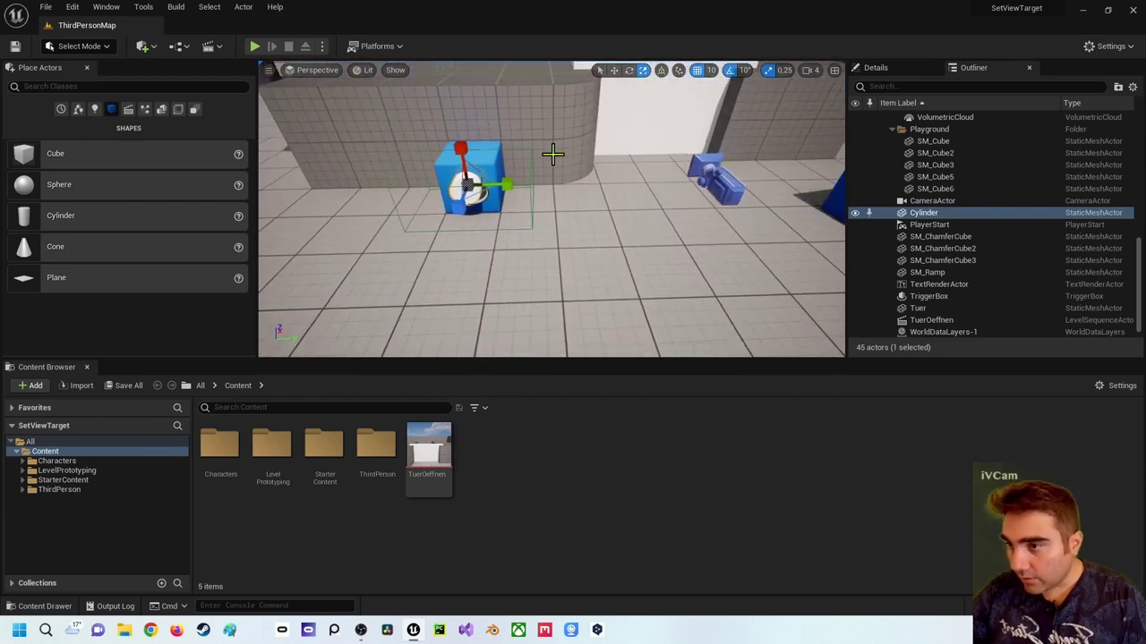
- Select the TriggerBox surrounding the blue cube
left_click(521, 188)
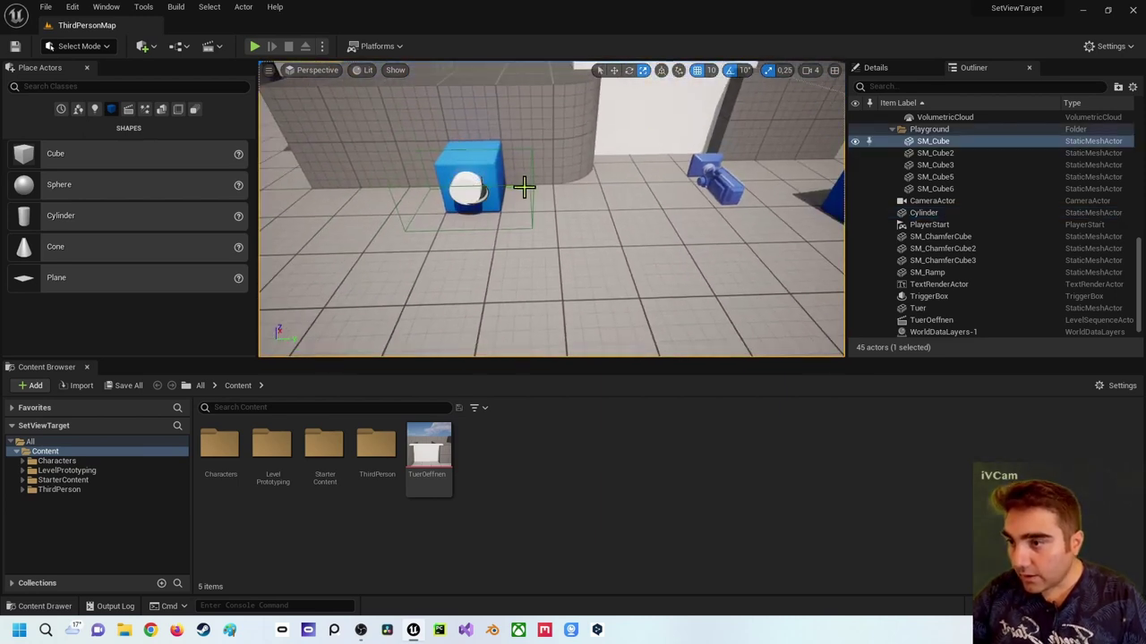
right_click_drag(524, 188, 532, 188)
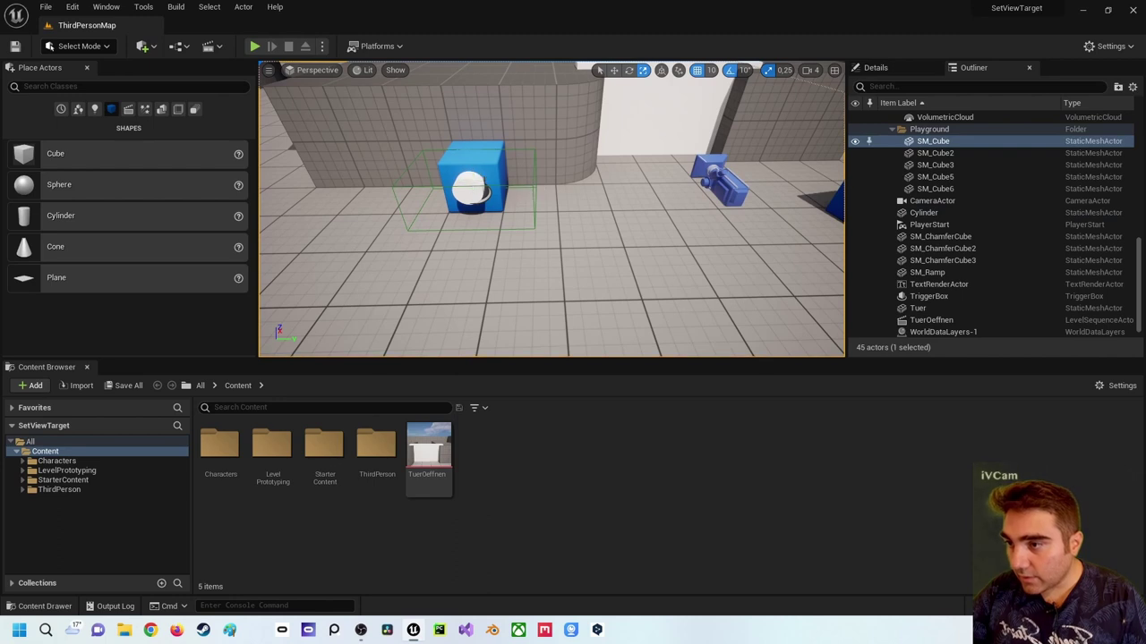
left_click(484, 193)
left_click(488, 197)
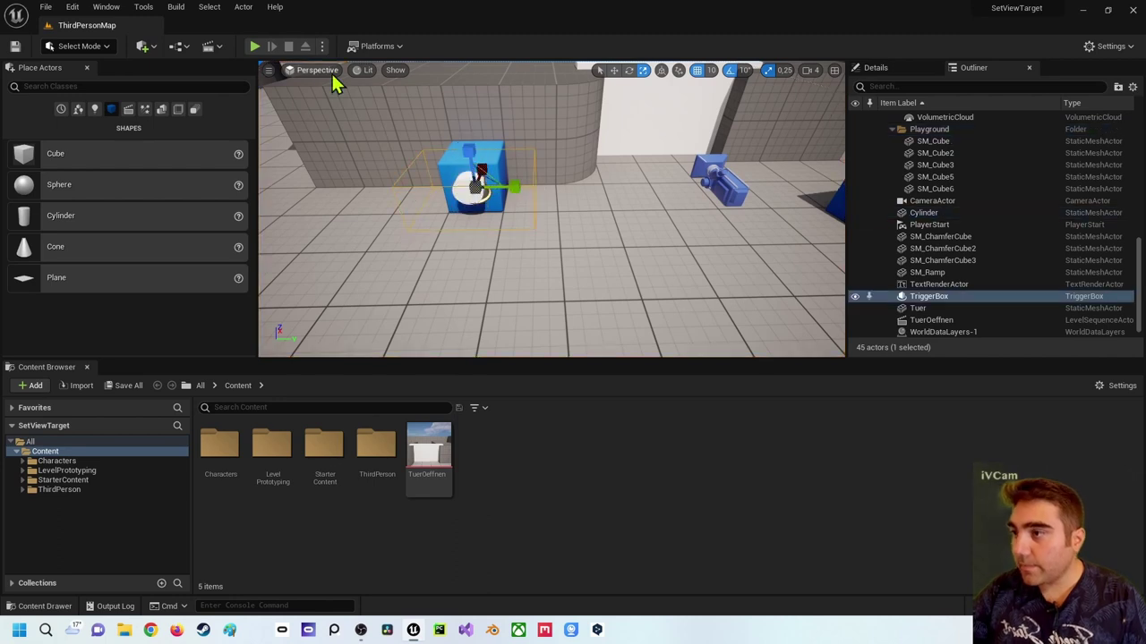
left_click(178, 46)
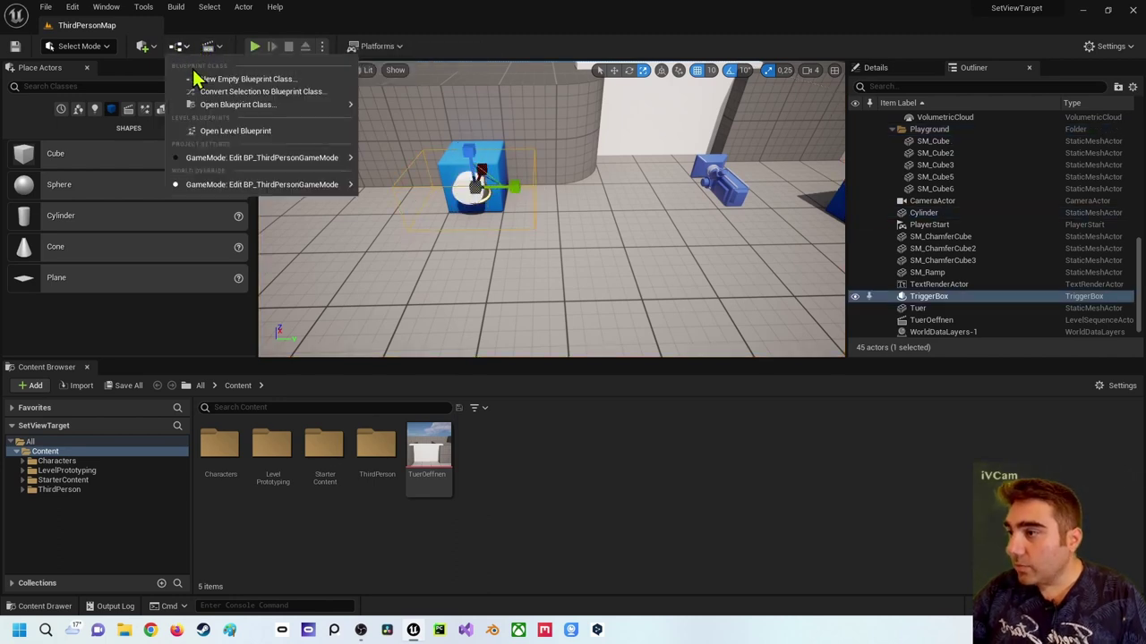
- Dock the Level Blueprint as a tab and add an OnActorBeginOverlap (TriggerBox) event
left_click(226, 131)
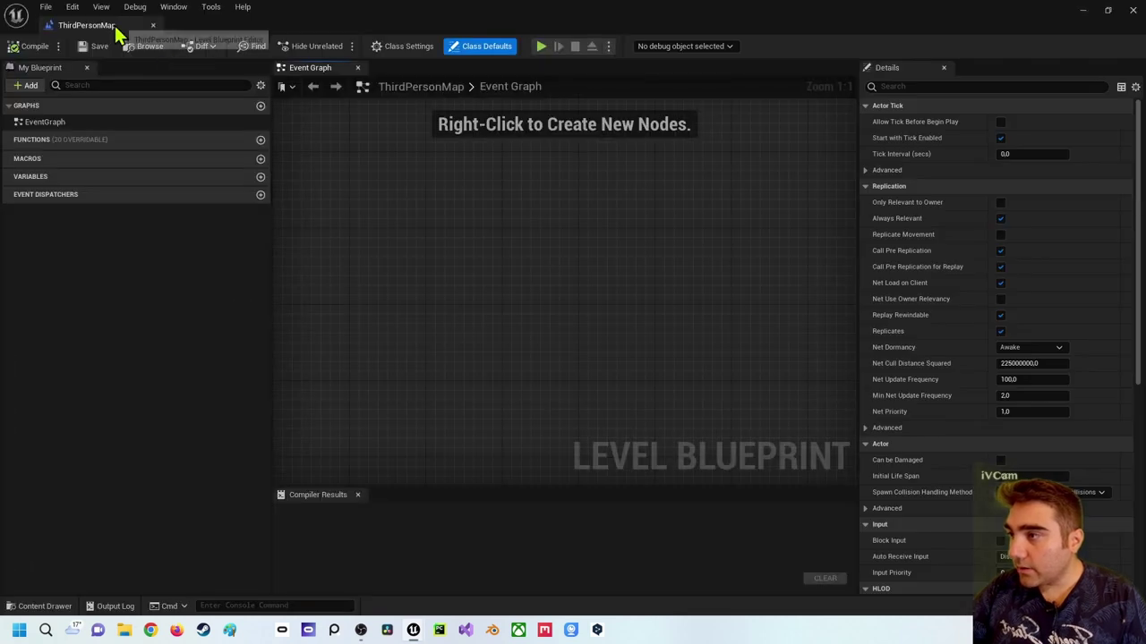
left_click_drag(98, 24, 215, 25)
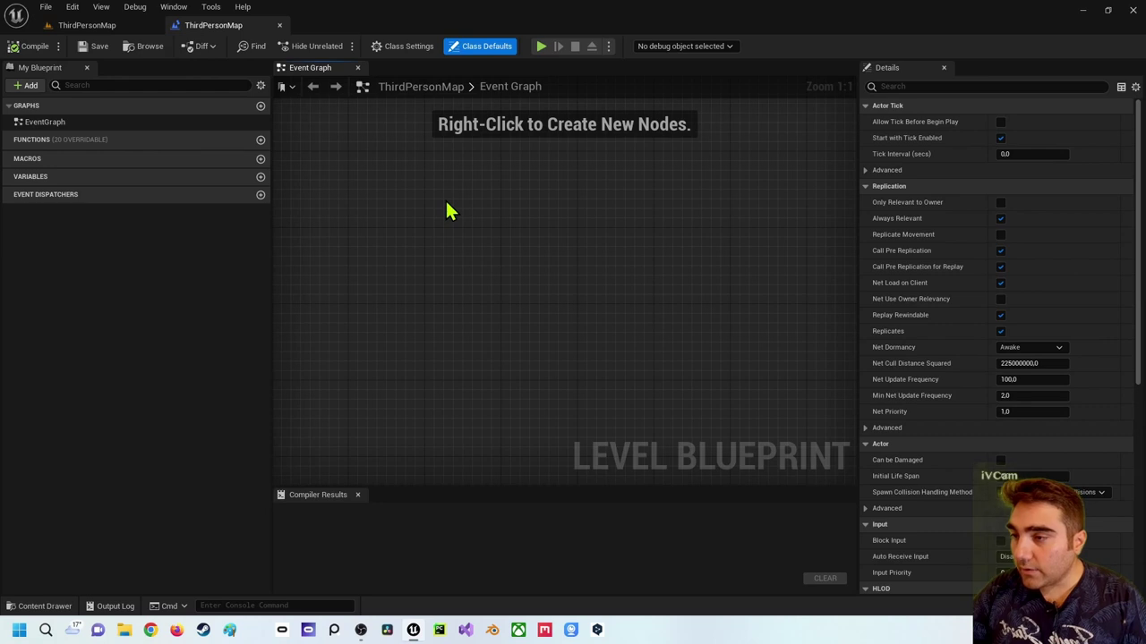
right_click(449, 210)
left_click(454, 238)
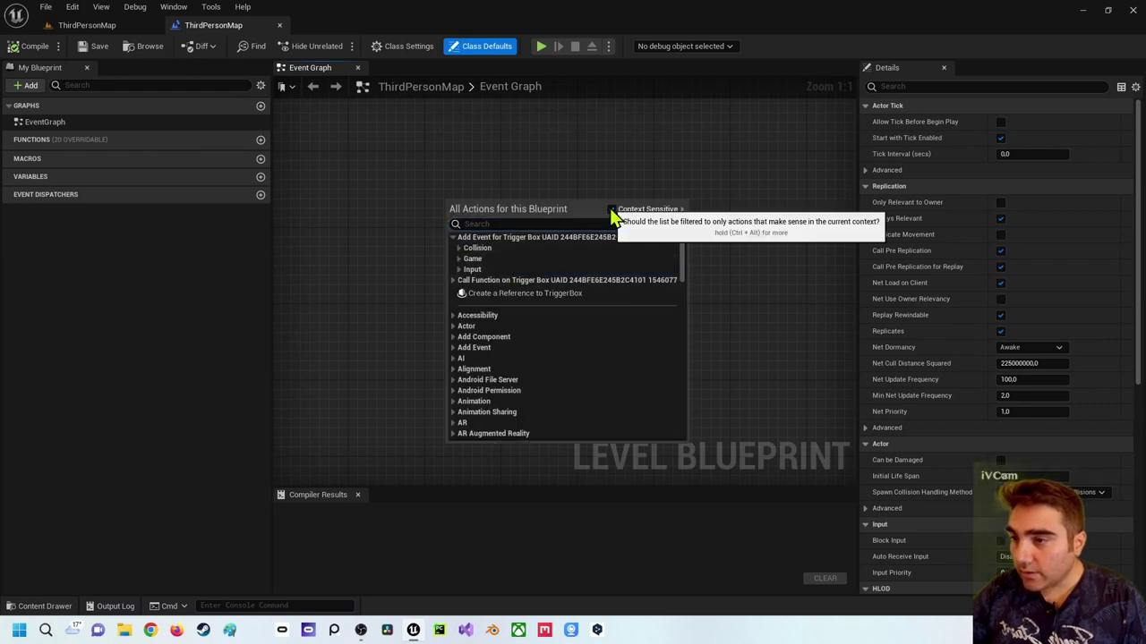
left_click(465, 250)
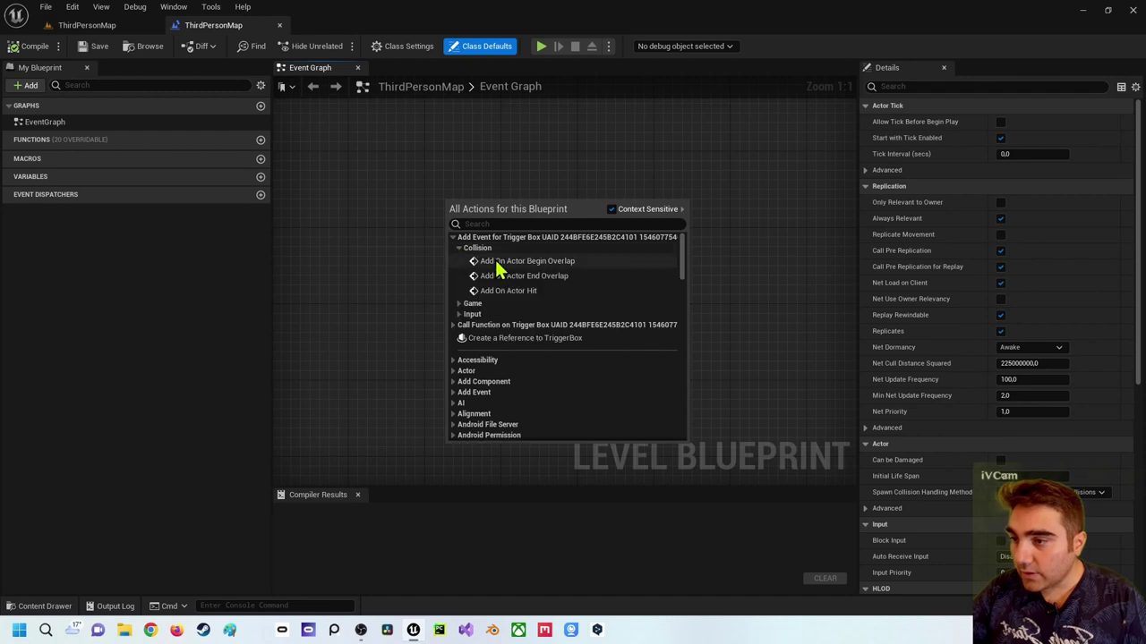
left_click(497, 259)
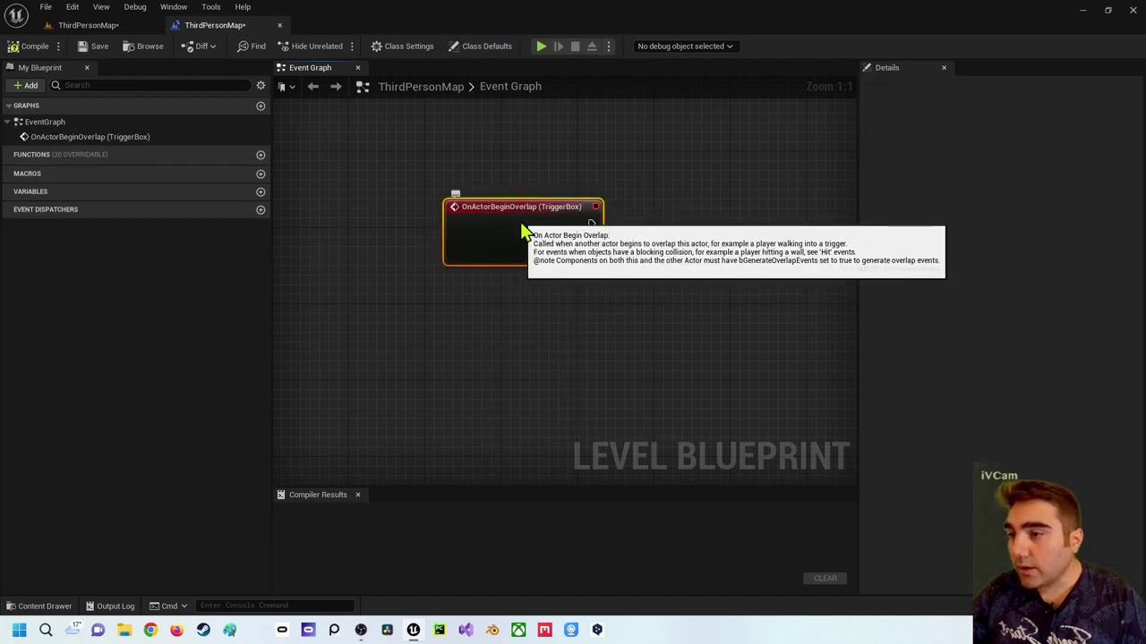
right_click_drag(525, 232, 442, 303)
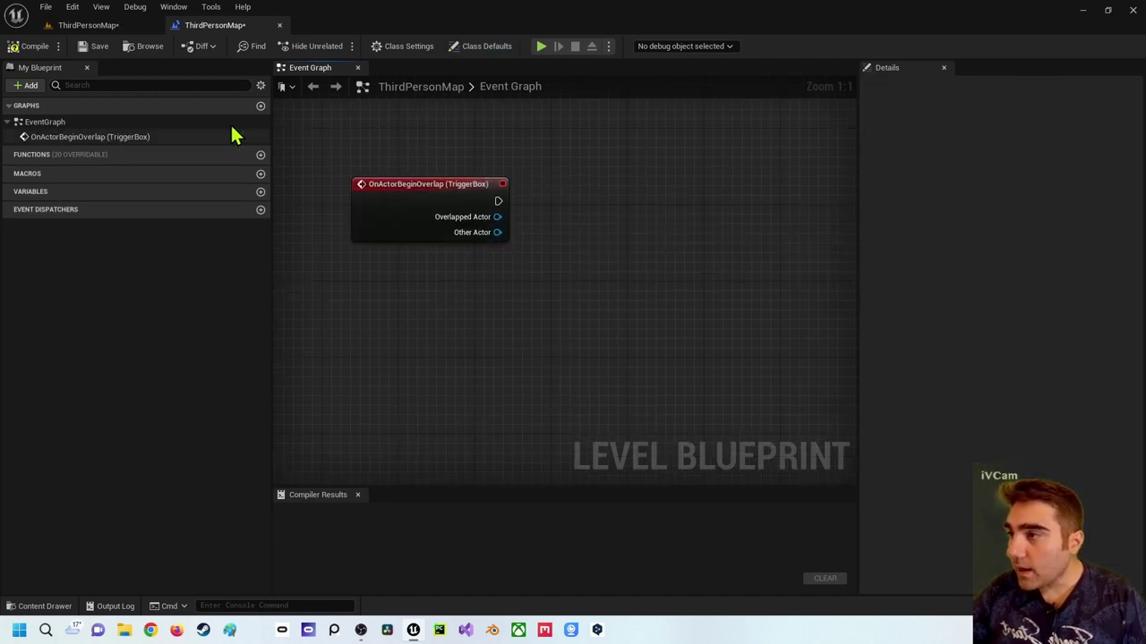
- Back in the level editor, select the TuerOeffnen level sequence actor
left_click(111, 28)
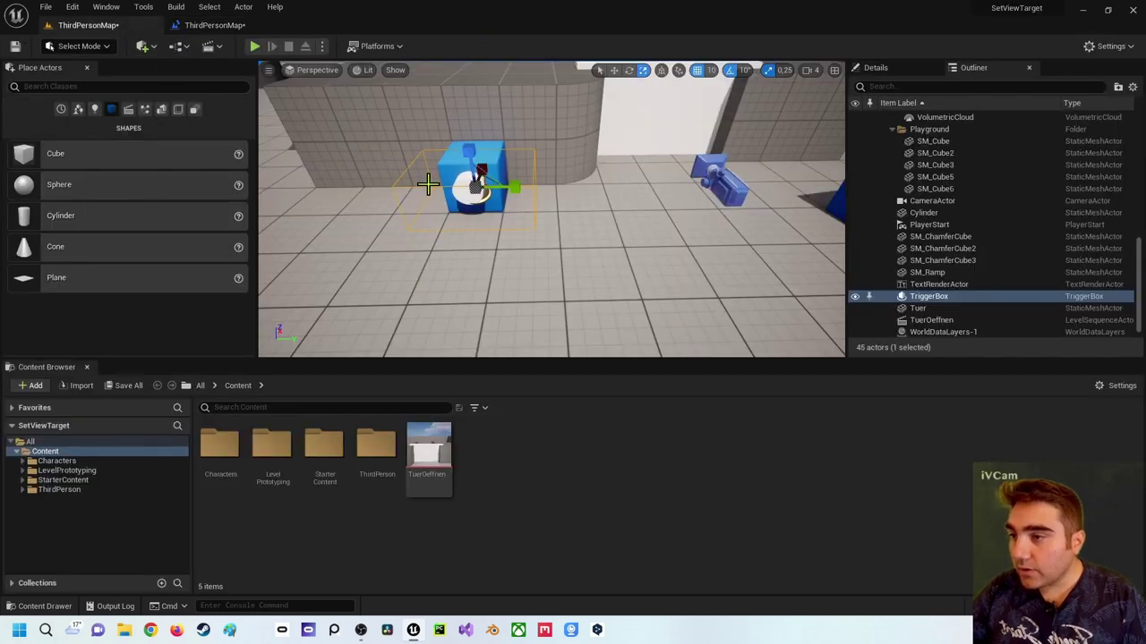
right_click_drag(557, 189, 609, 143)
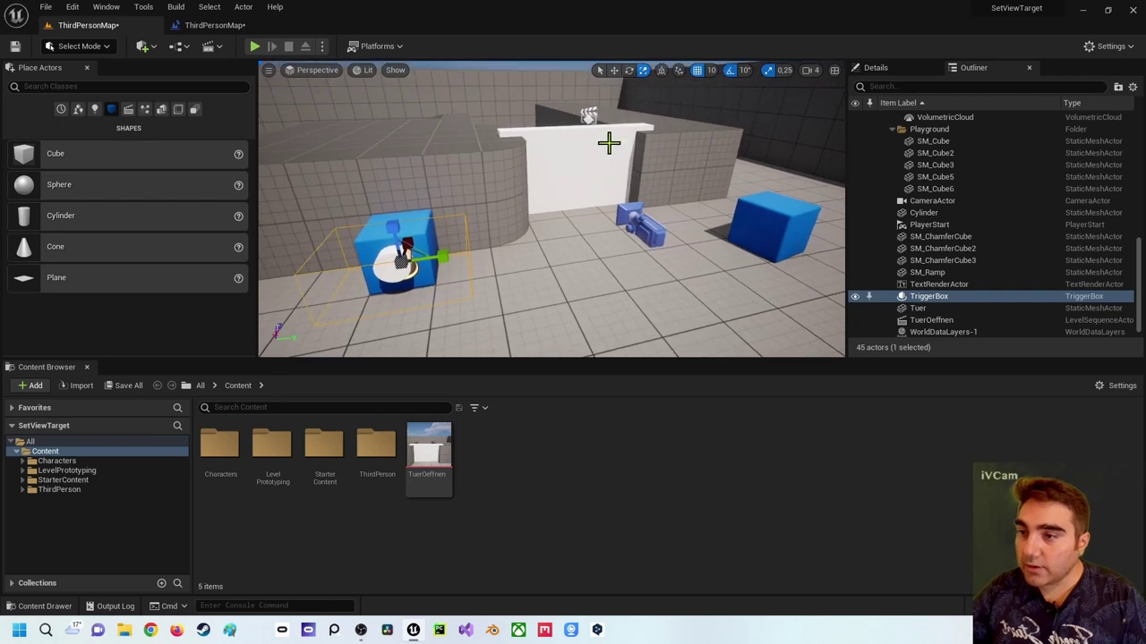
left_click(585, 119)
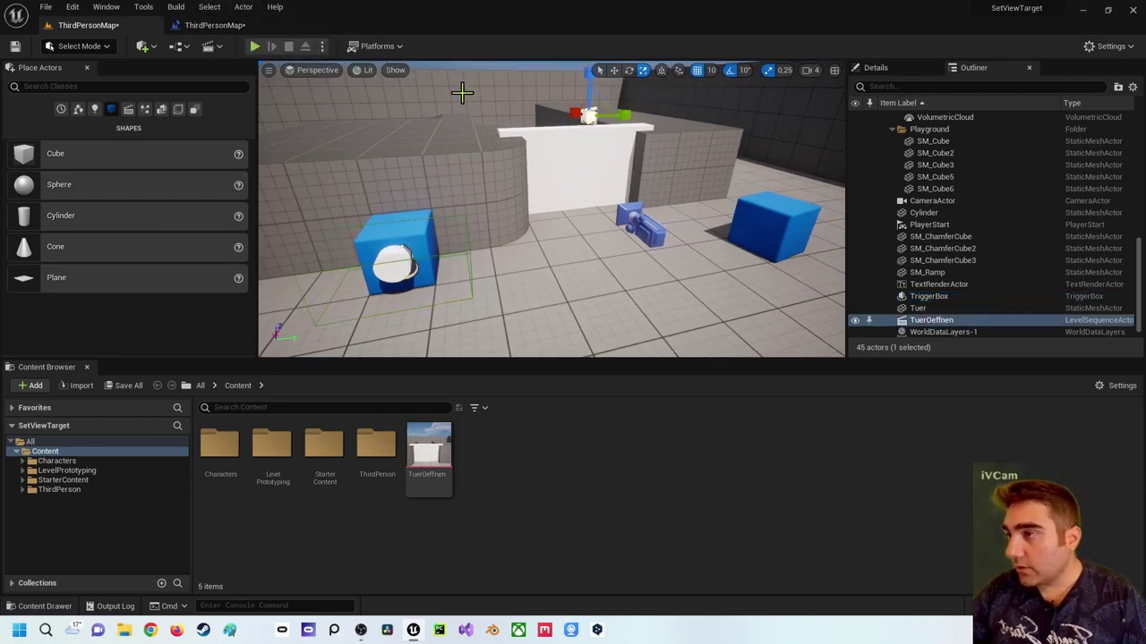
- Add a TuerOeffnen reference node and a Play node on its Sequence Player
left_click(231, 27)
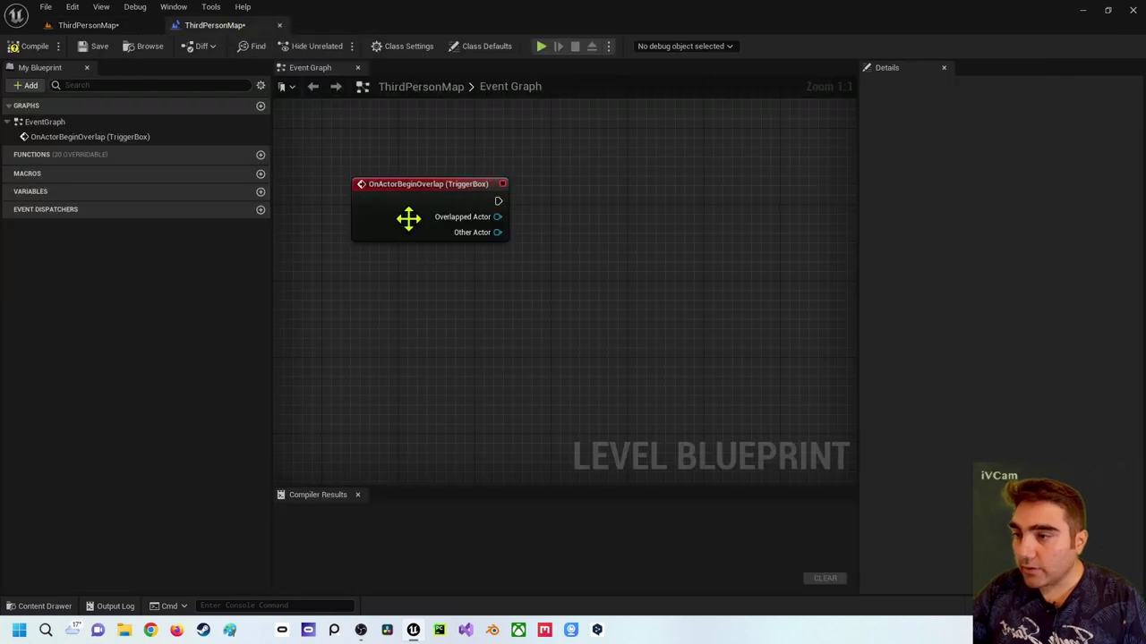
right_click(435, 288)
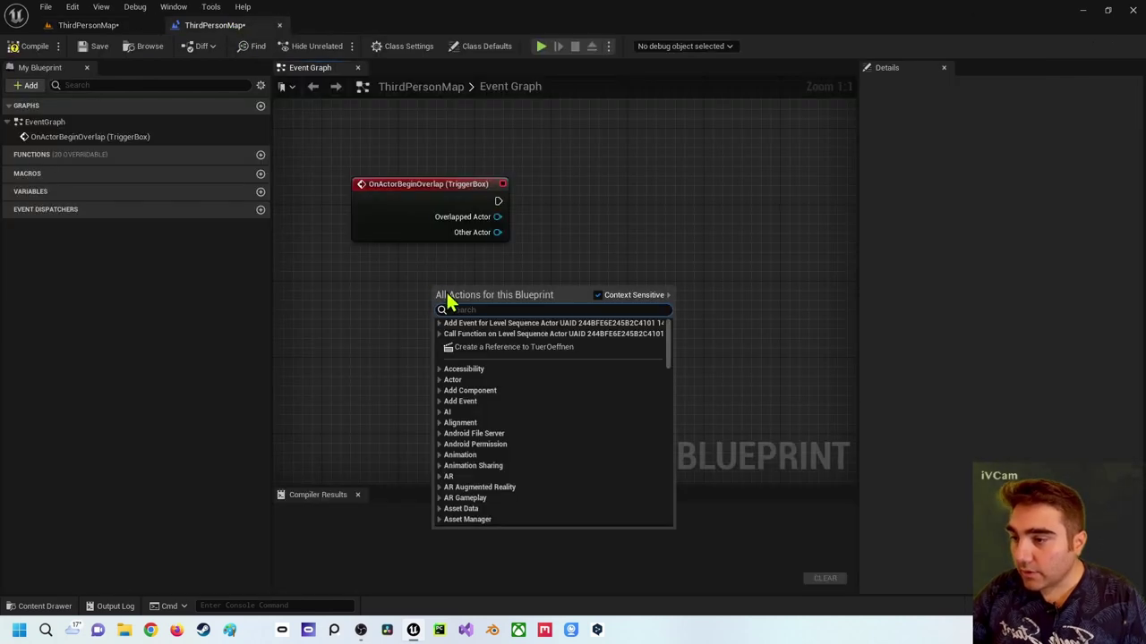
left_click(483, 349)
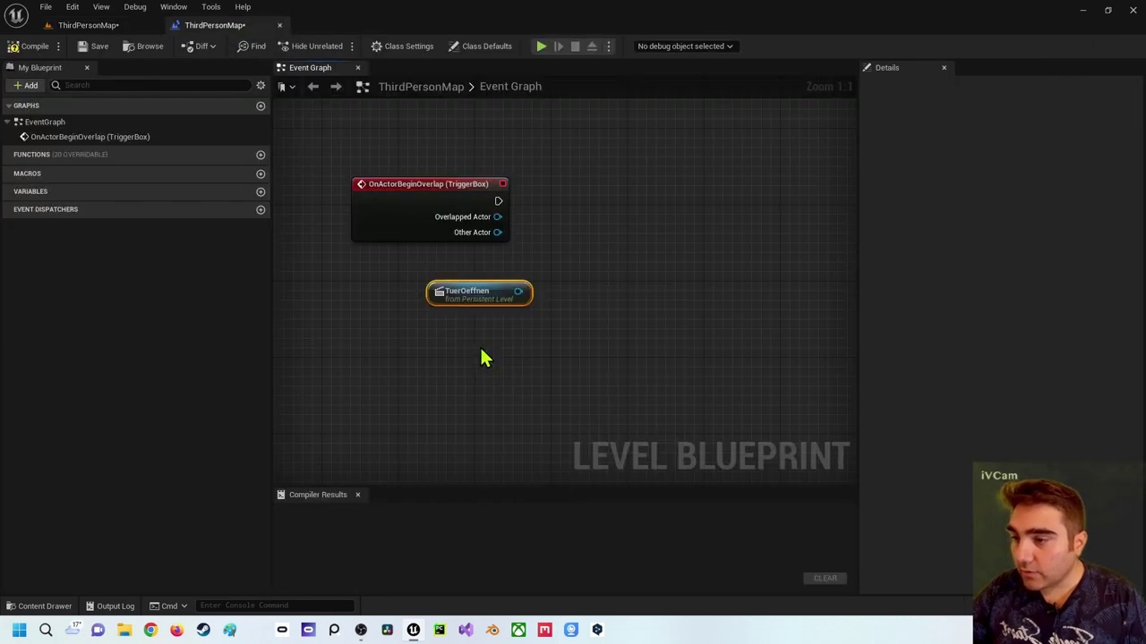
mouse_move(486, 292)
left_mouse_down()
mouse_move(465, 292)
mouse_move(607, 168)
left_mouse_up()
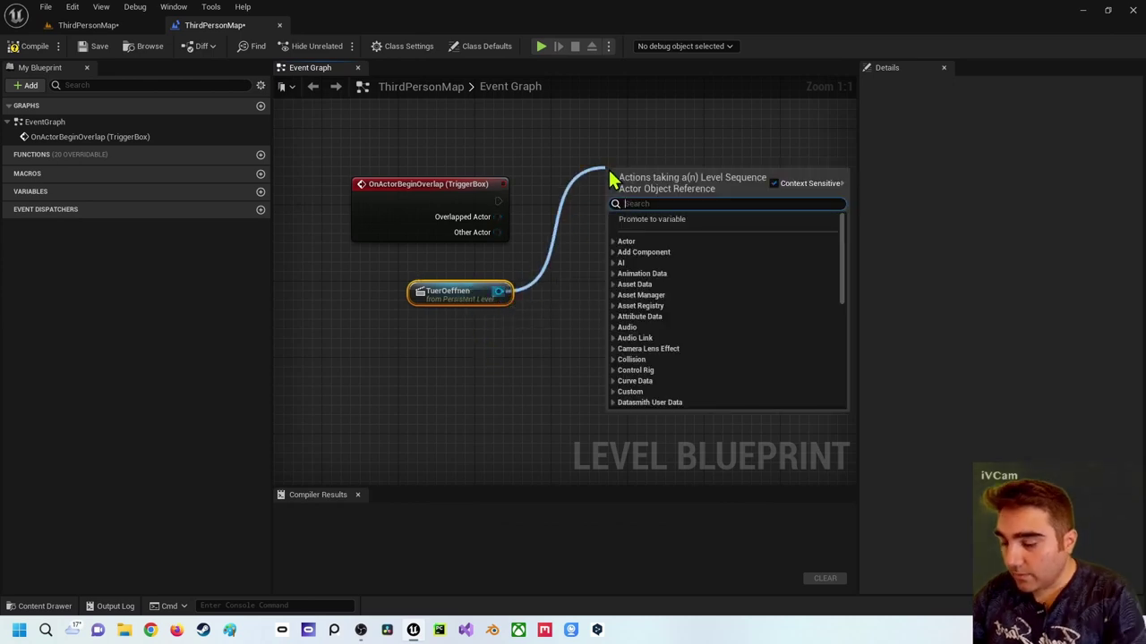
type("play")
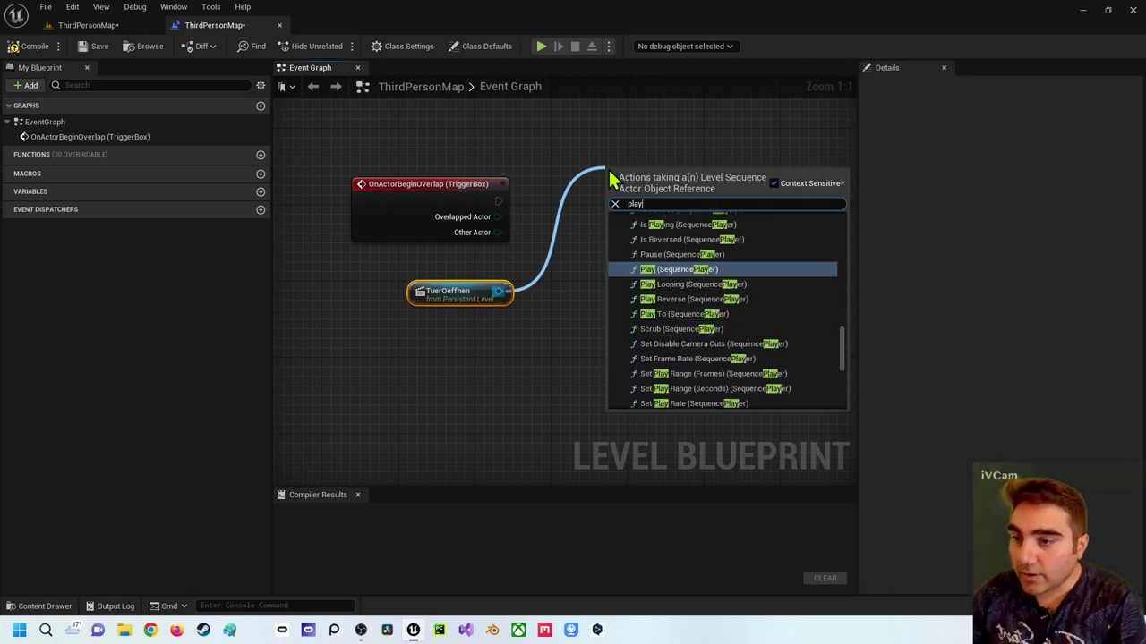
key("Return")
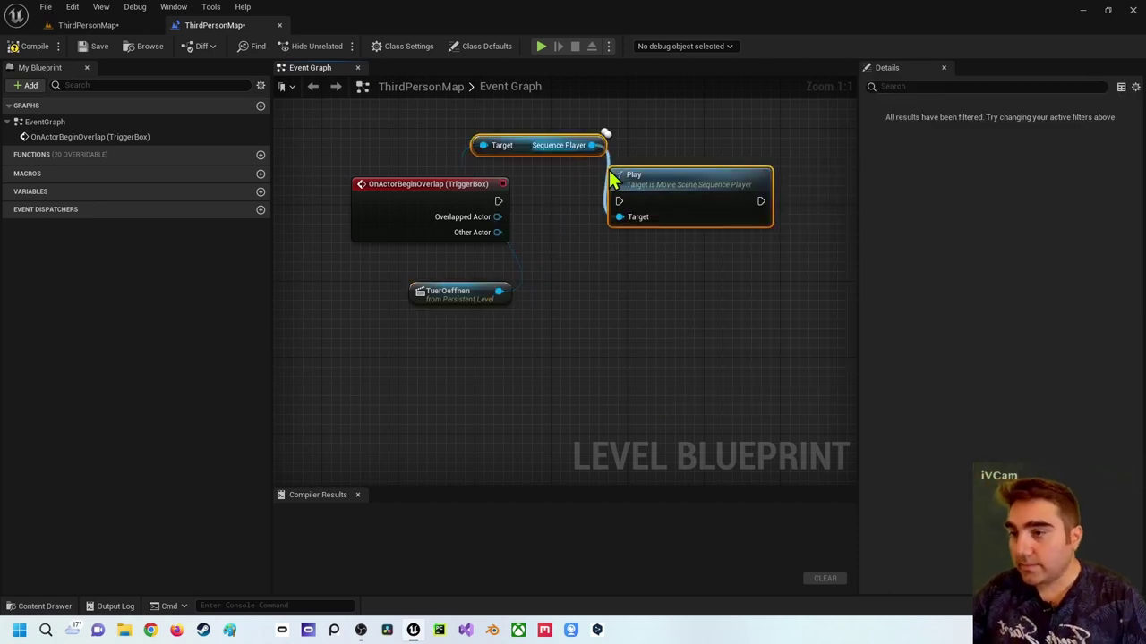
mouse_move(698, 228)
left_mouse_down()
mouse_move(729, 332)
mouse_move(739, 123)
left_mouse_up()
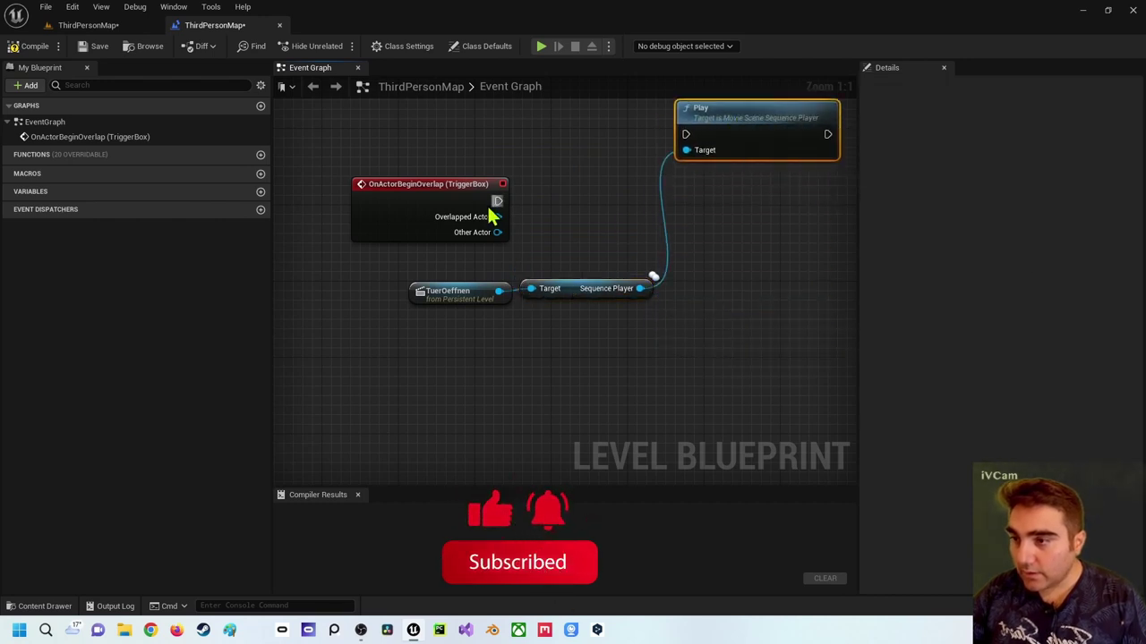
- Wire the OnActorBeginOverlap exec into Play and compile the level blueprint
left_click_drag(498, 200, 685, 134)
left_click(600, 244)
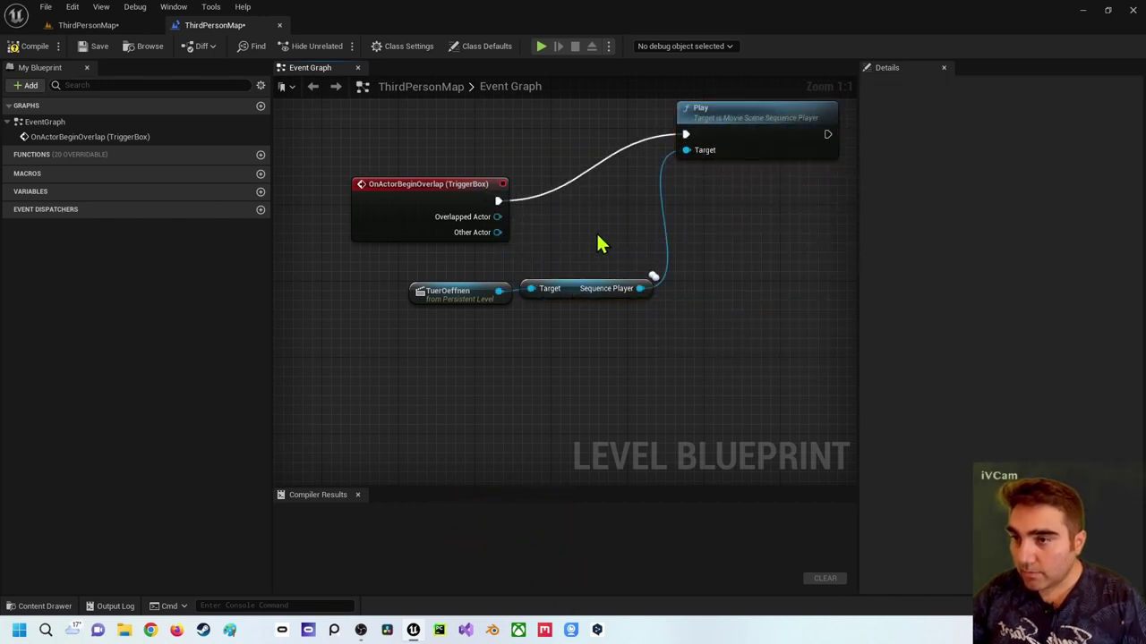
left_click(23, 48)
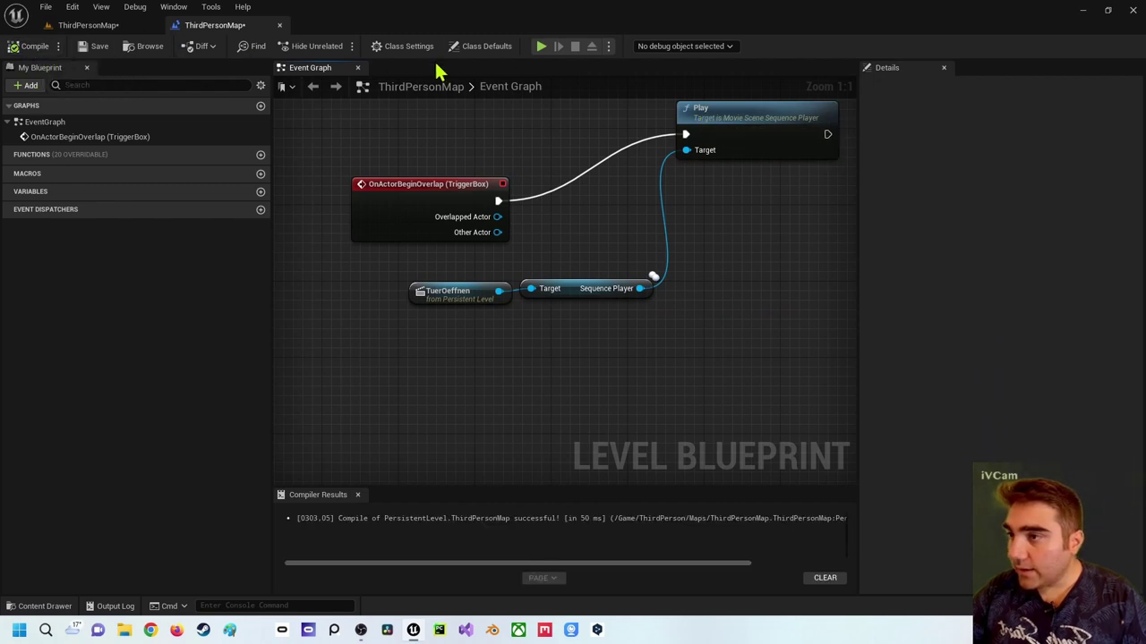
left_click(608, 46)
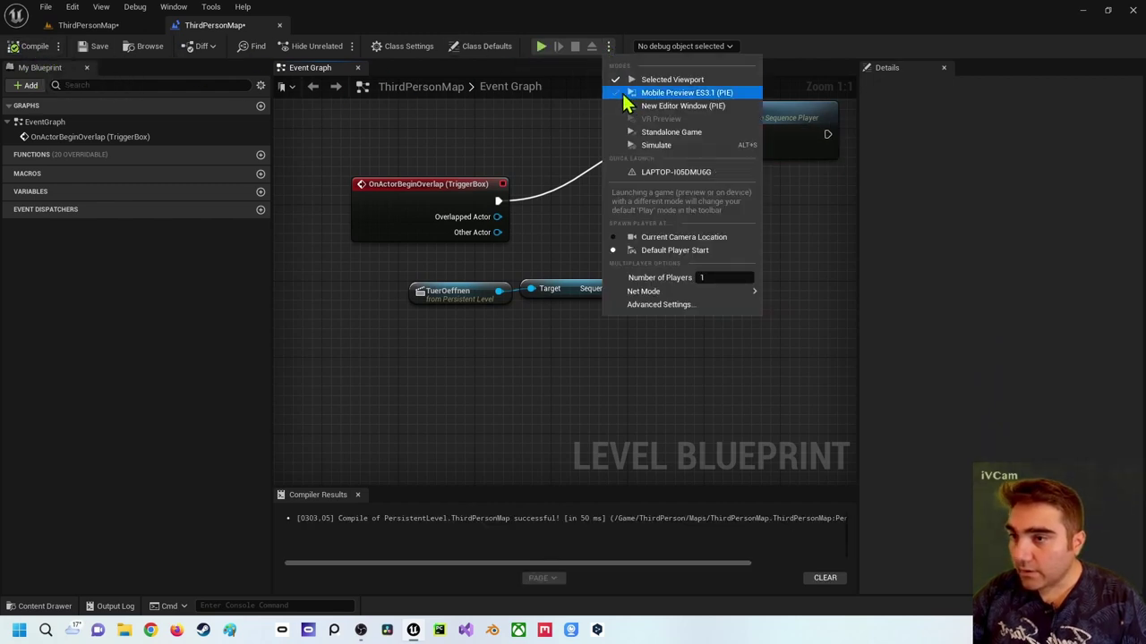
- Test-play the level in a new editor window, walking forward briefly
left_click(639, 108)
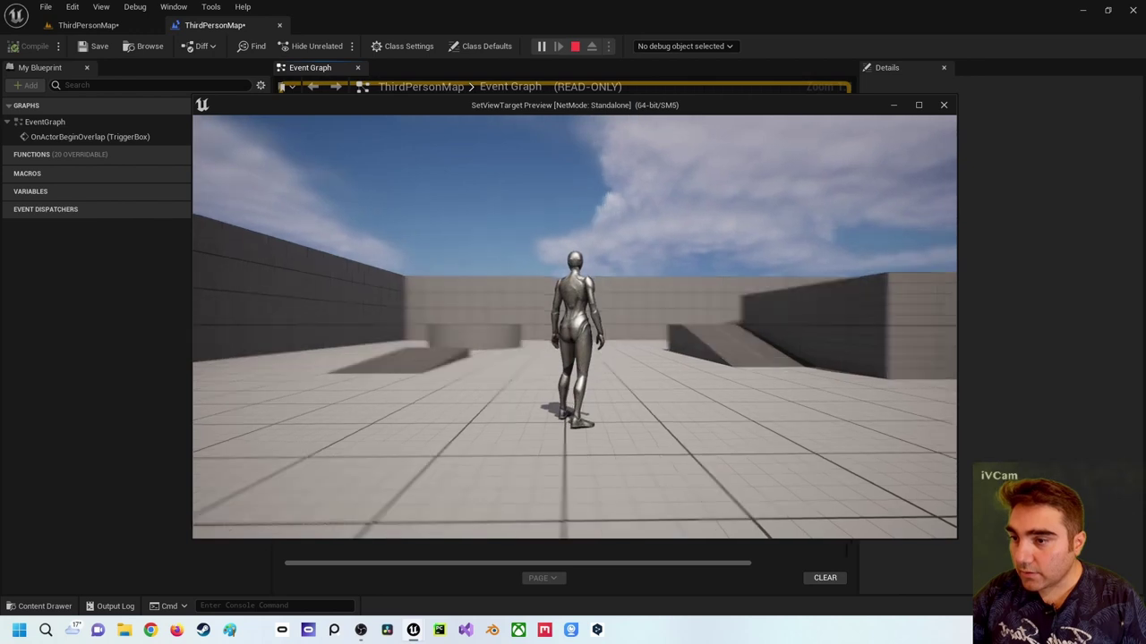
key("w")
key("Escape")
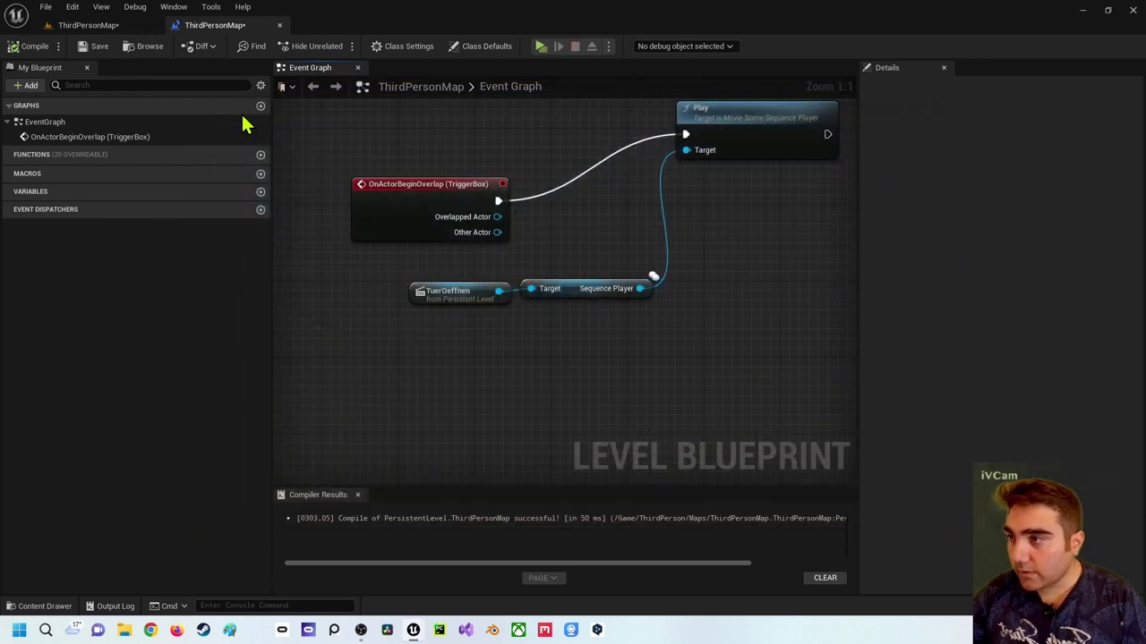
- Move the PlayerStart in front of the blue cube and white door, then save the map
left_click(98, 25)
right_click_drag(411, 238, 352, 185)
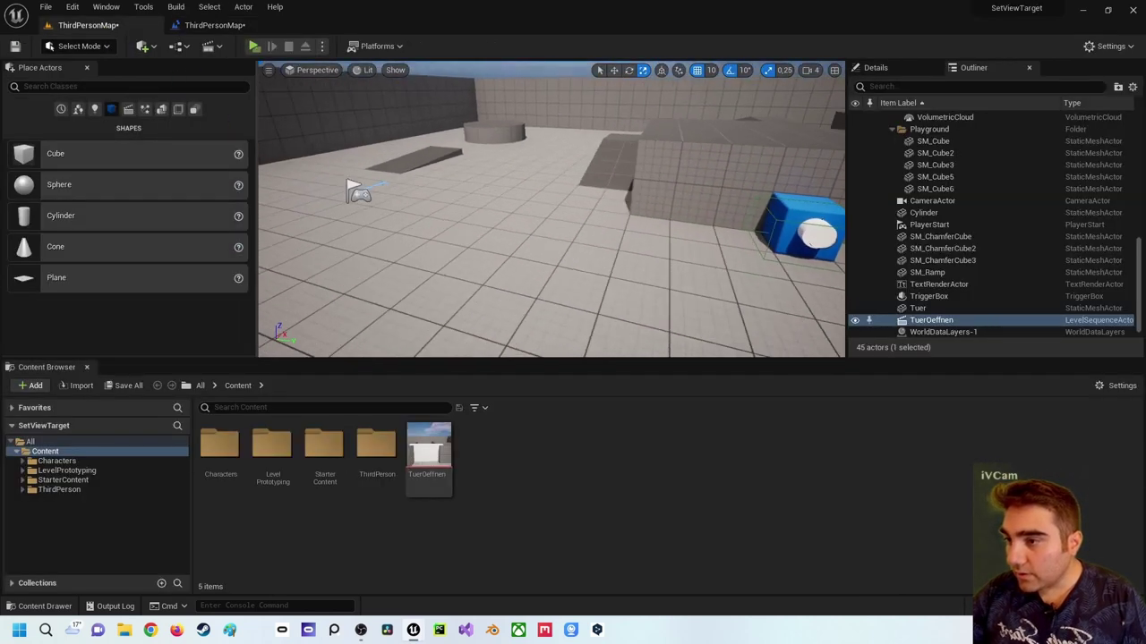
left_click(387, 203)
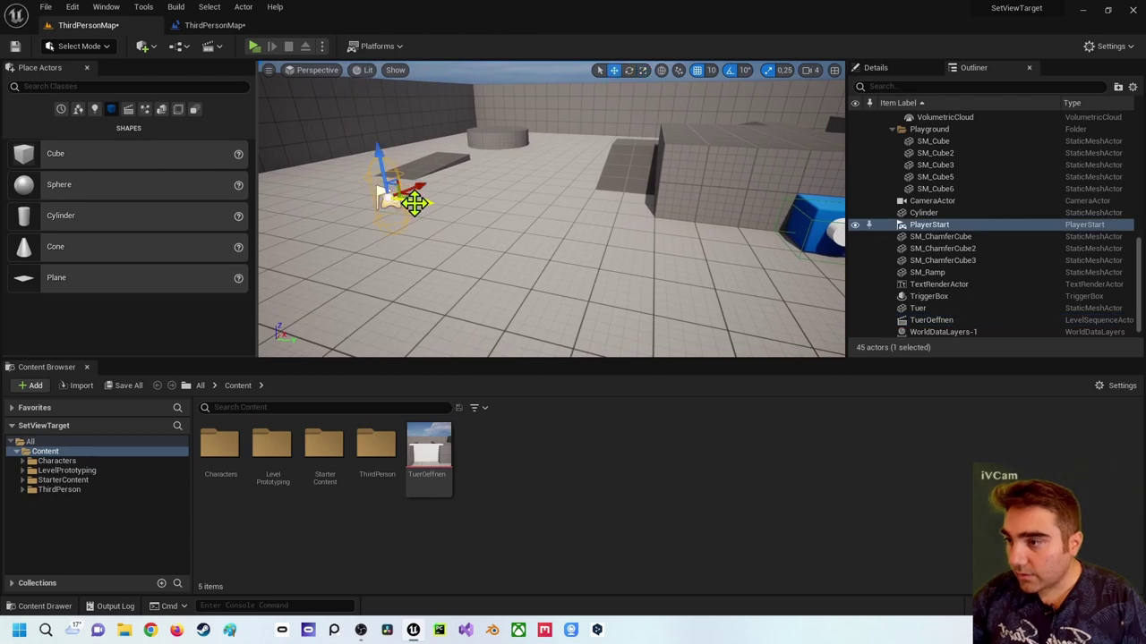
left_click_drag(413, 205, 810, 234)
key("f")
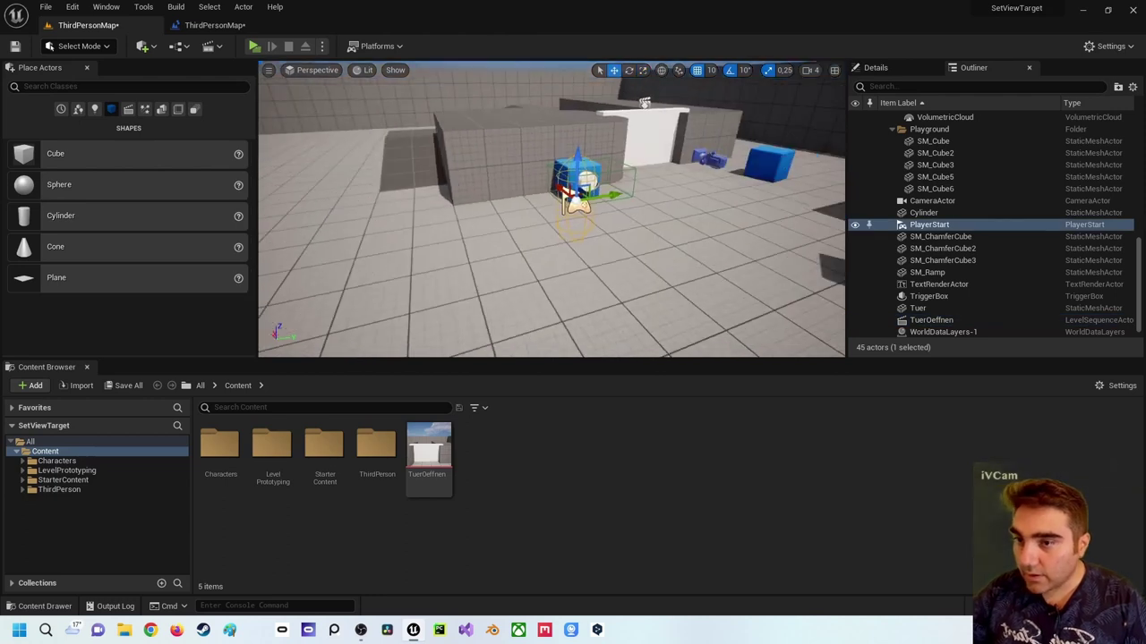
right_click_drag(701, 246, 652, 236)
left_click(14, 46)
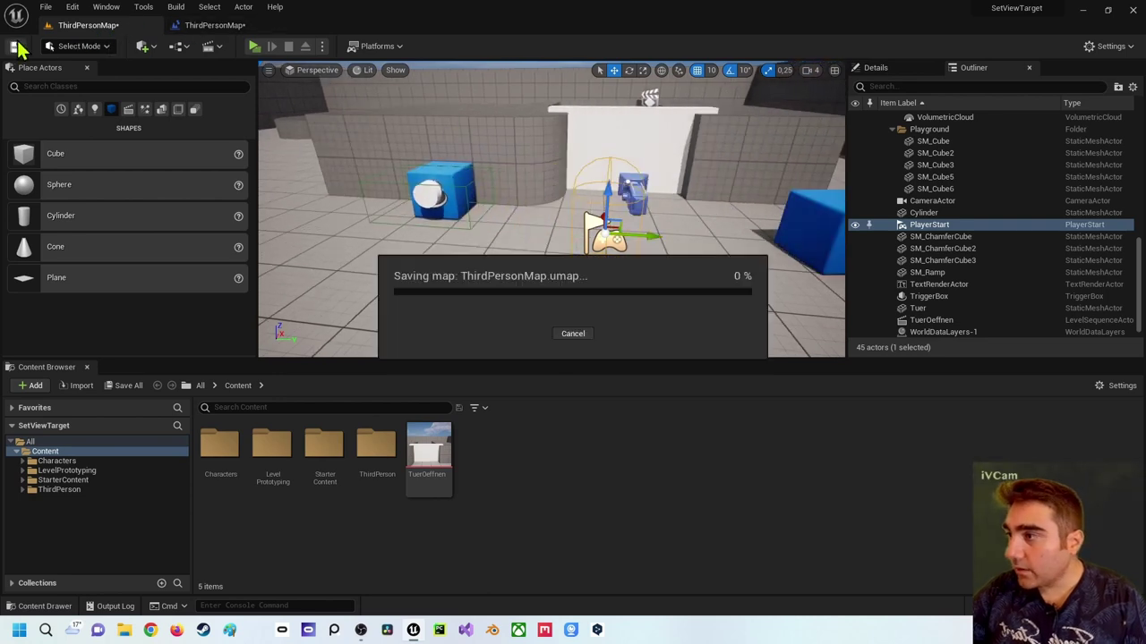
- Playtest by running the character into the trigger, then select the TuerOeffnen actor
left_click(255, 46)
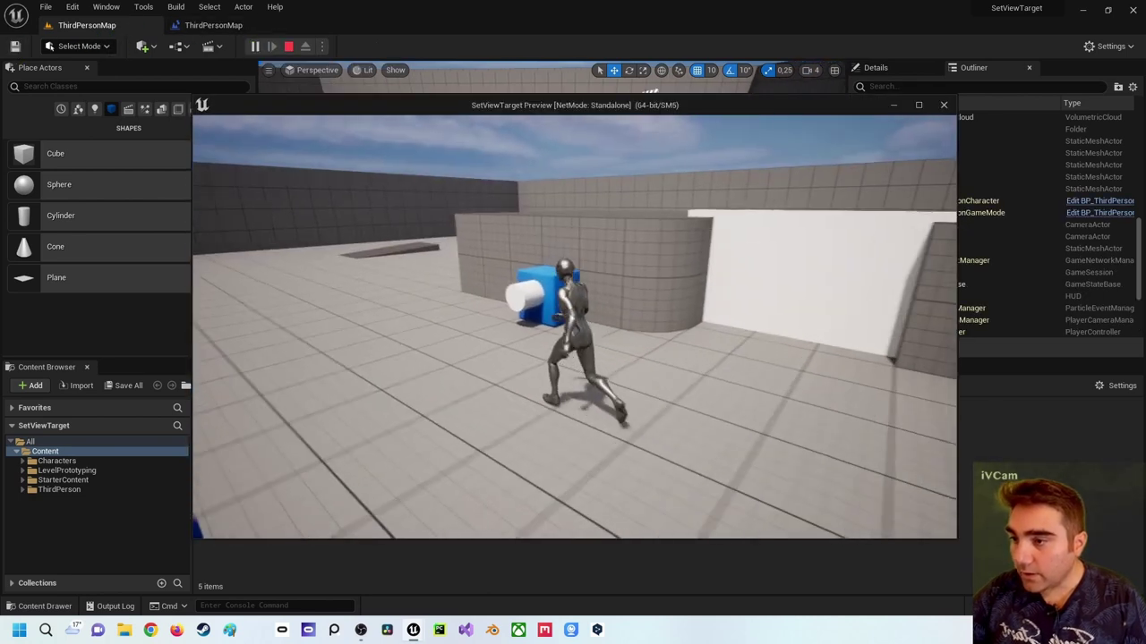
key("w")
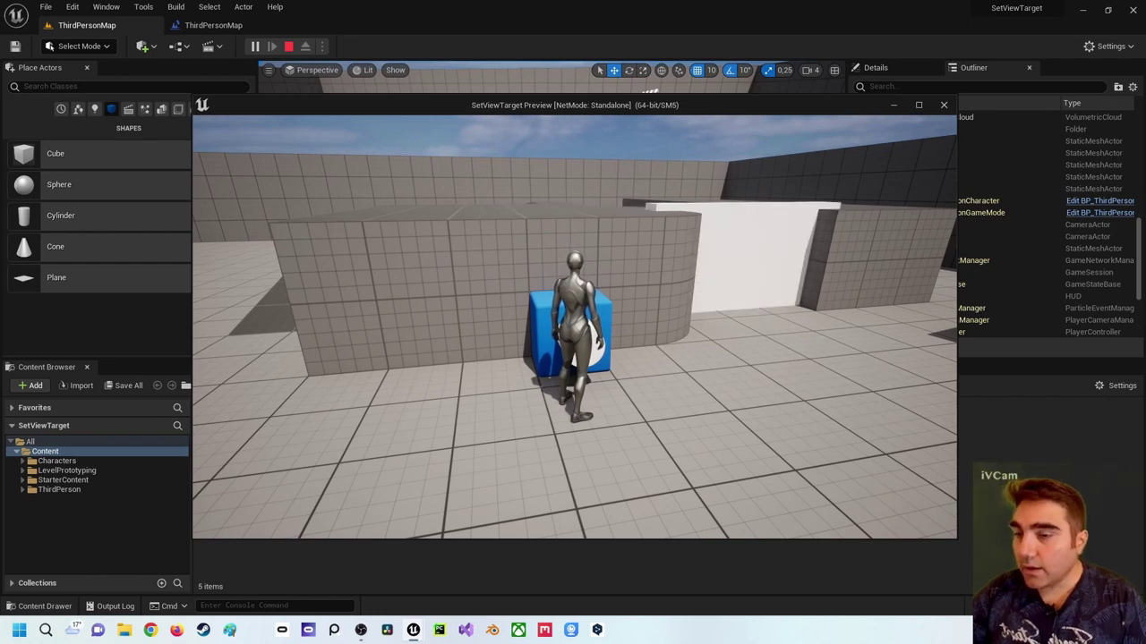
key("Escape")
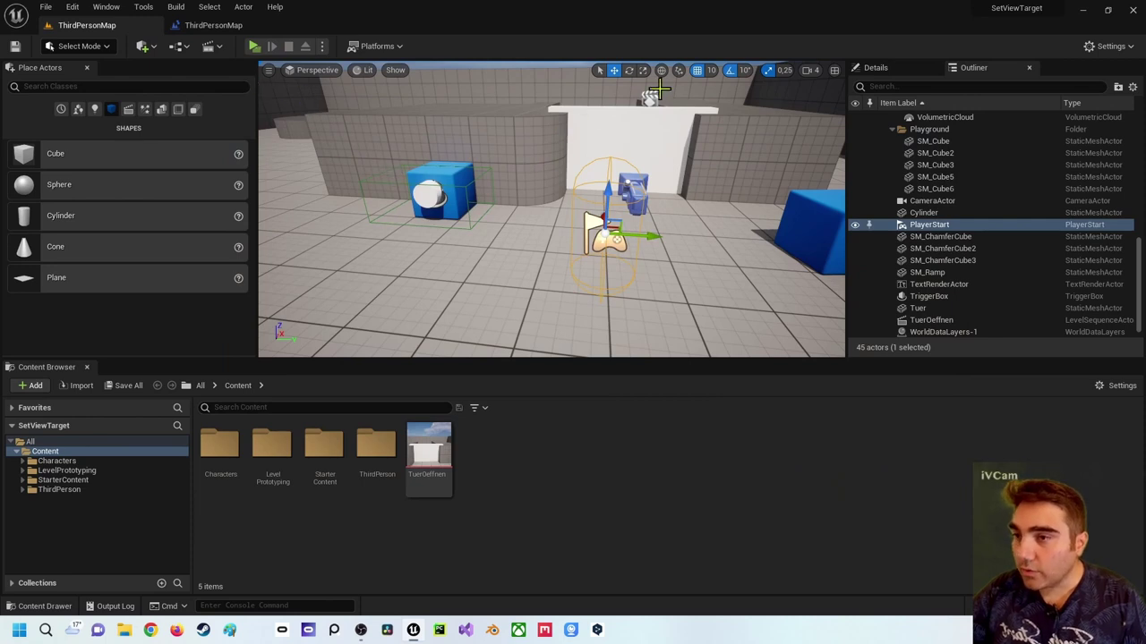
left_click(650, 96)
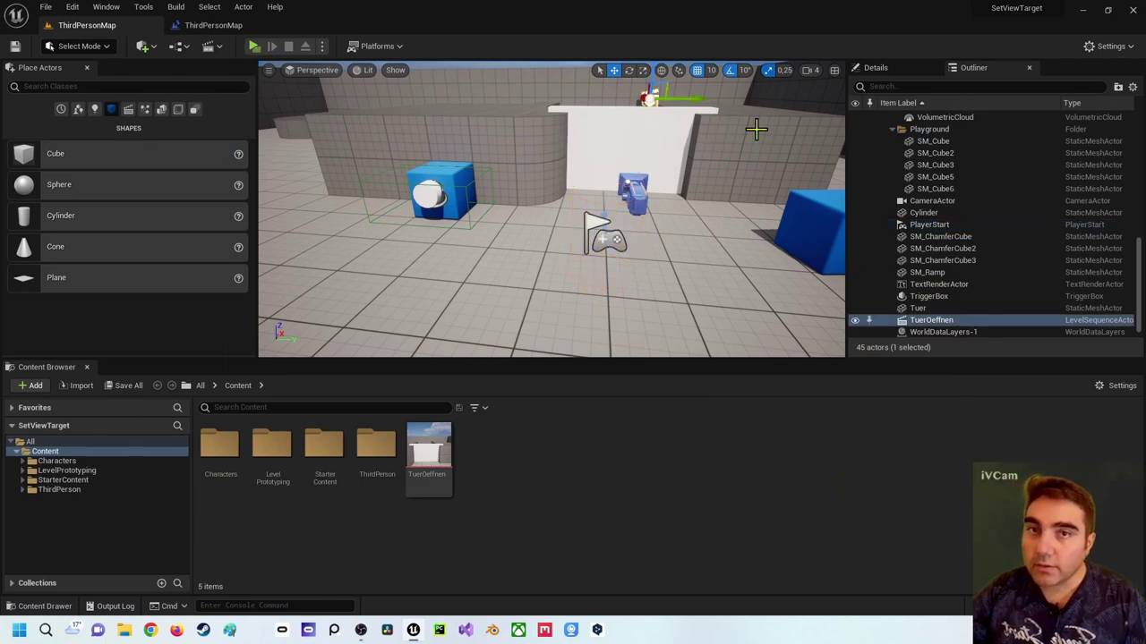
left_click(864, 68)
scroll(927, 264, "down", 5)
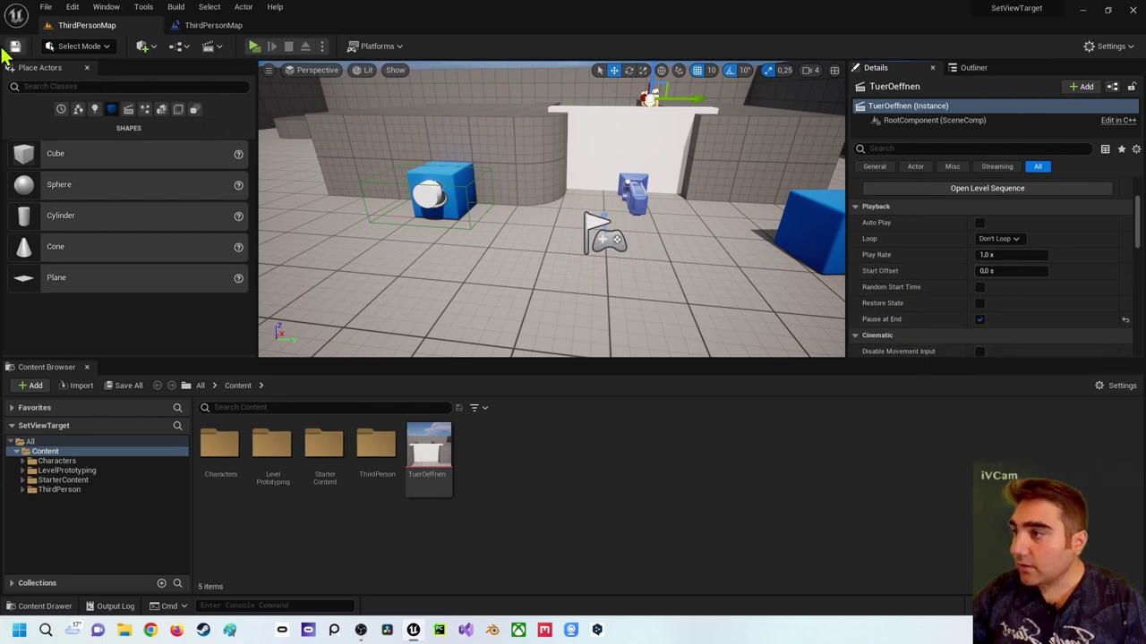
left_click(254, 45)
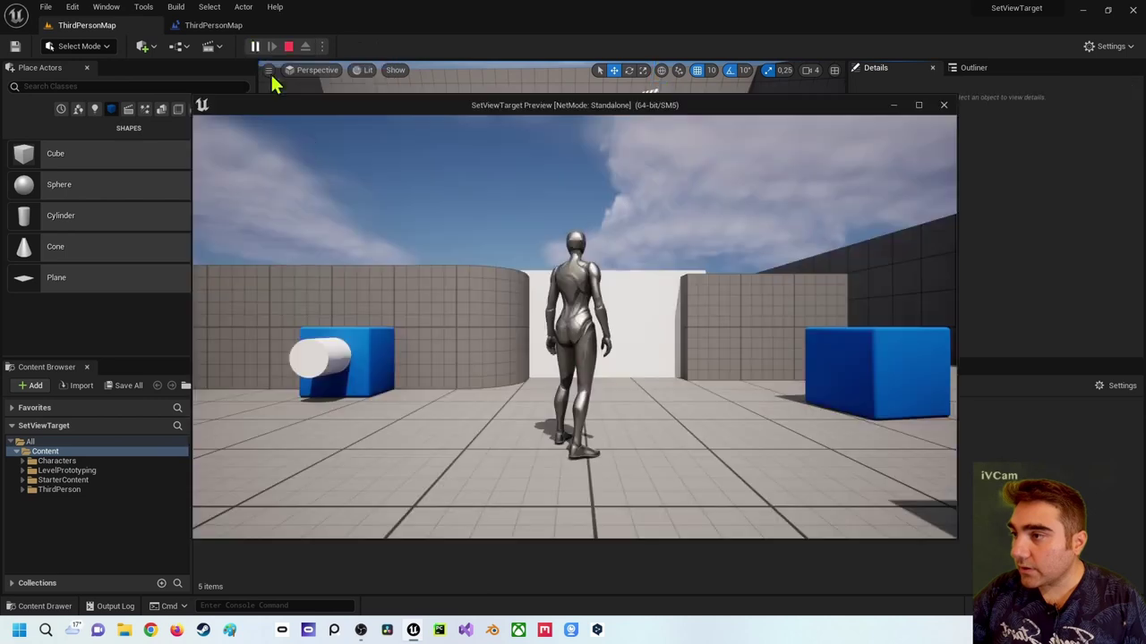
key("w")
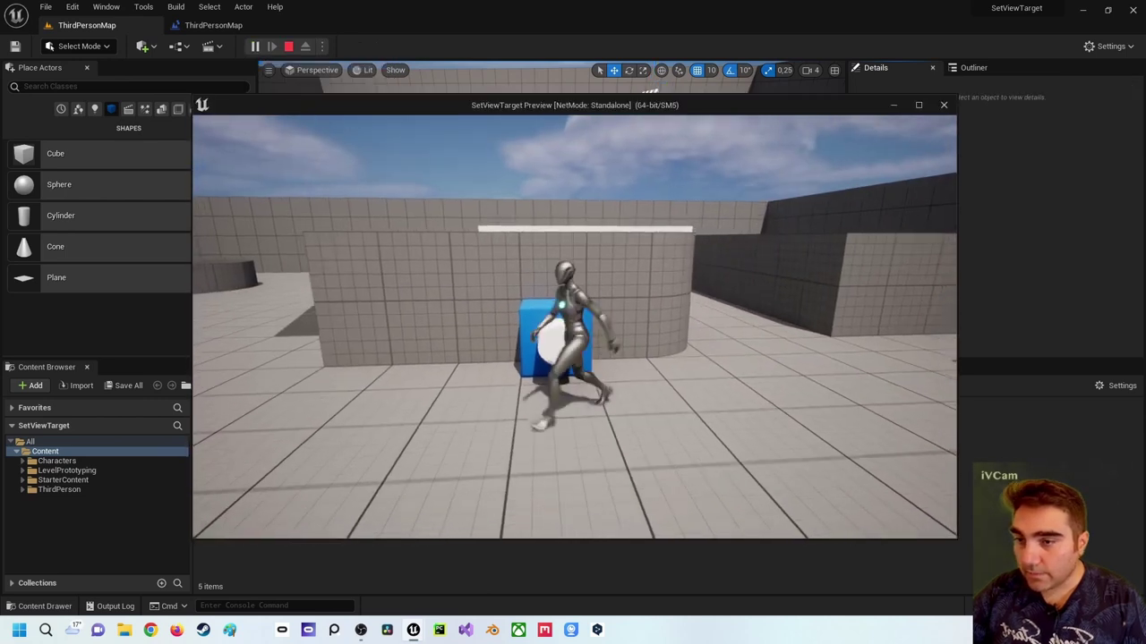
key("Escape")
left_click(214, 25)
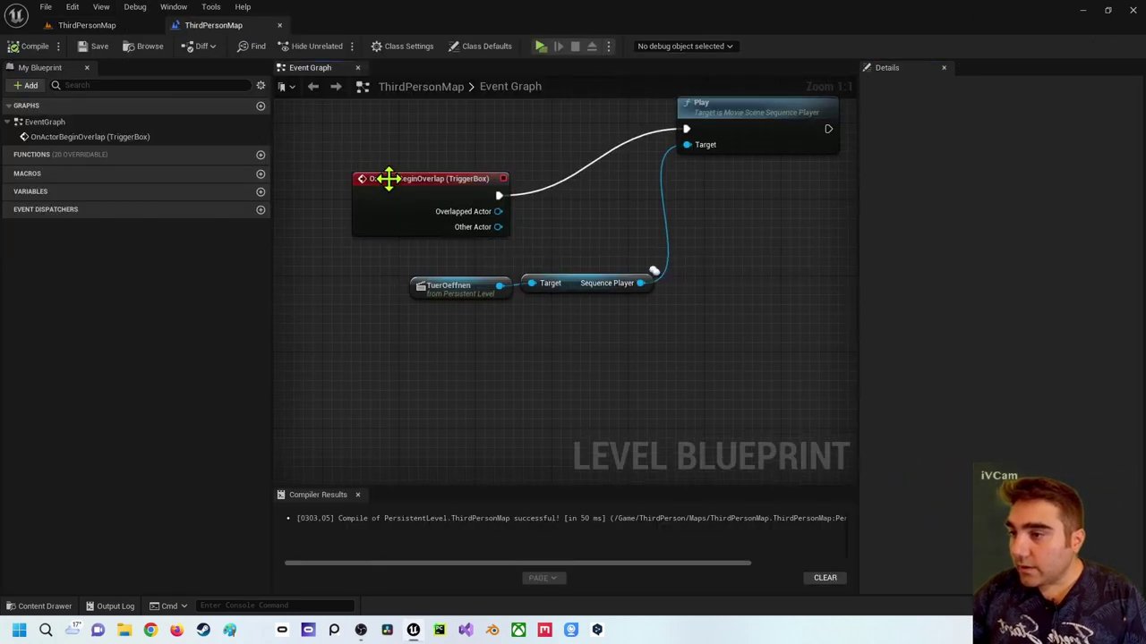
left_click(107, 25)
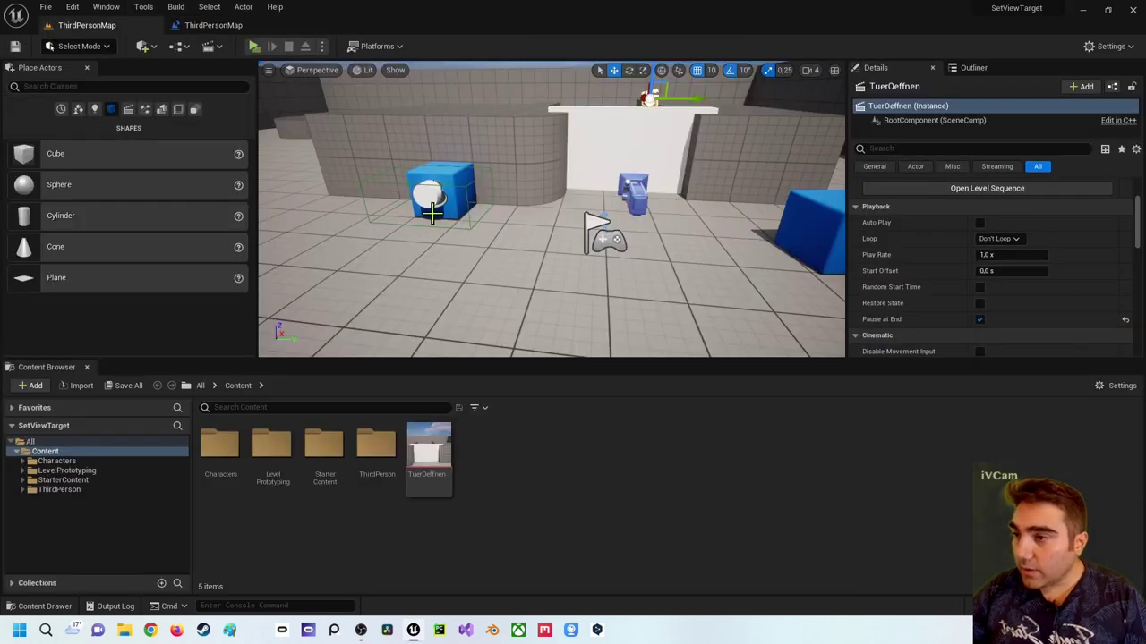
left_click(462, 189)
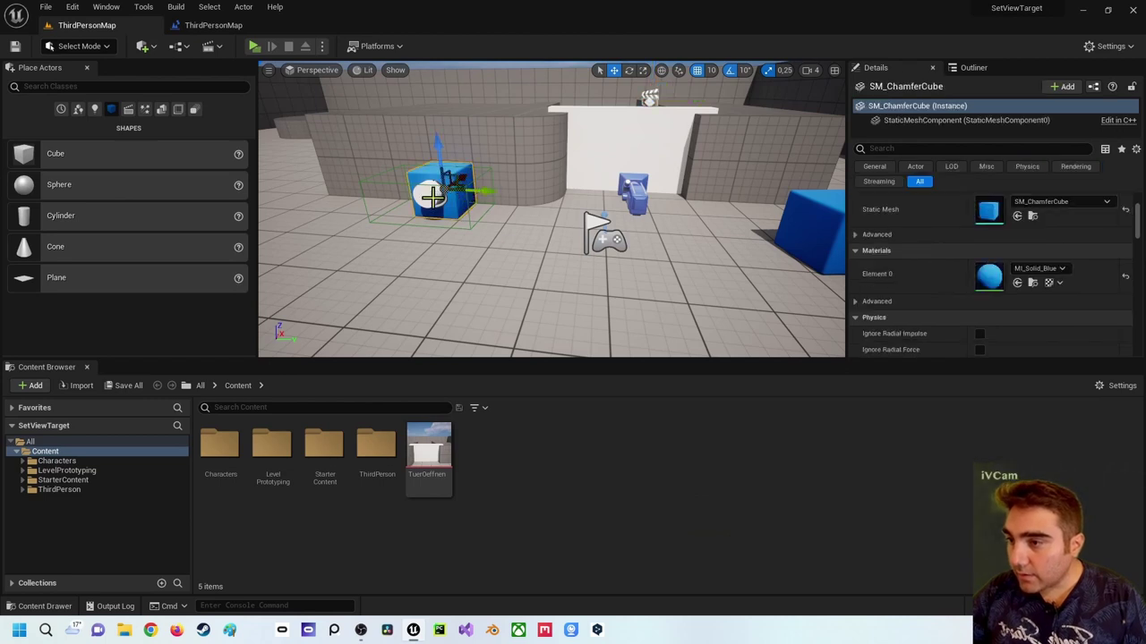
left_click(368, 185)
- Select the trigger box by the blue cube and open the Level Blueprint
left_click(369, 212)
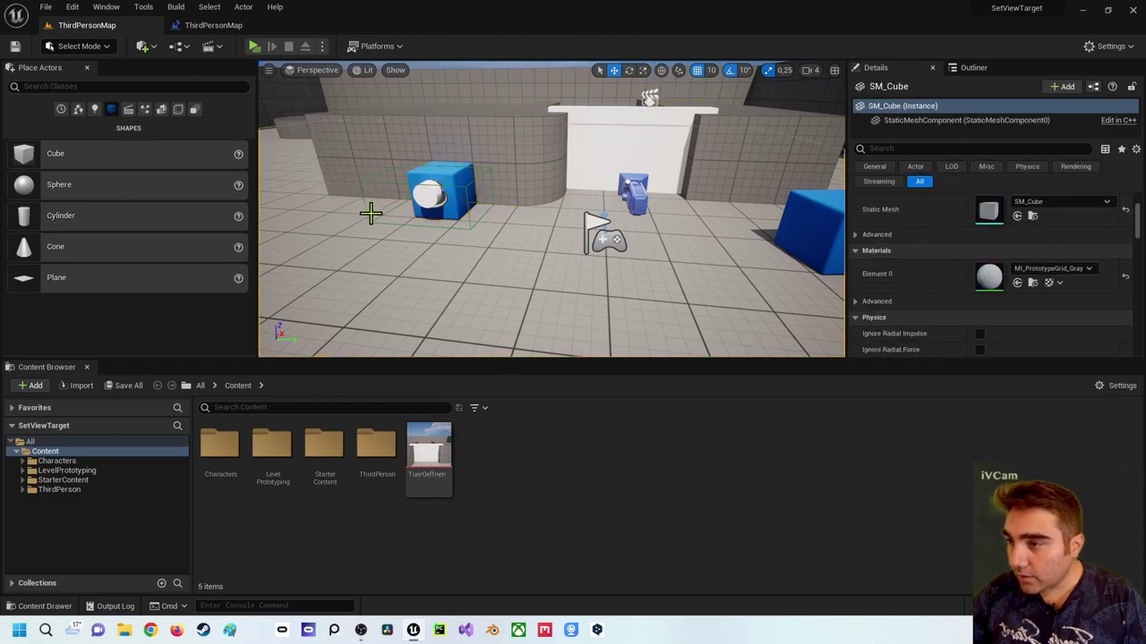
left_click(439, 195)
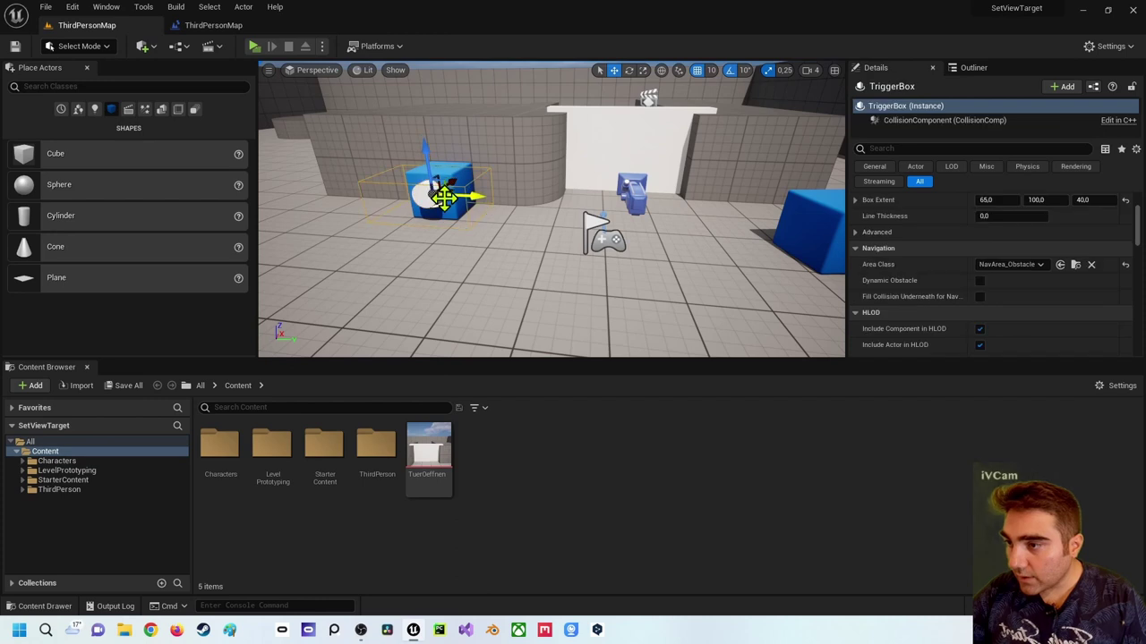
left_click(208, 46)
left_click(233, 37)
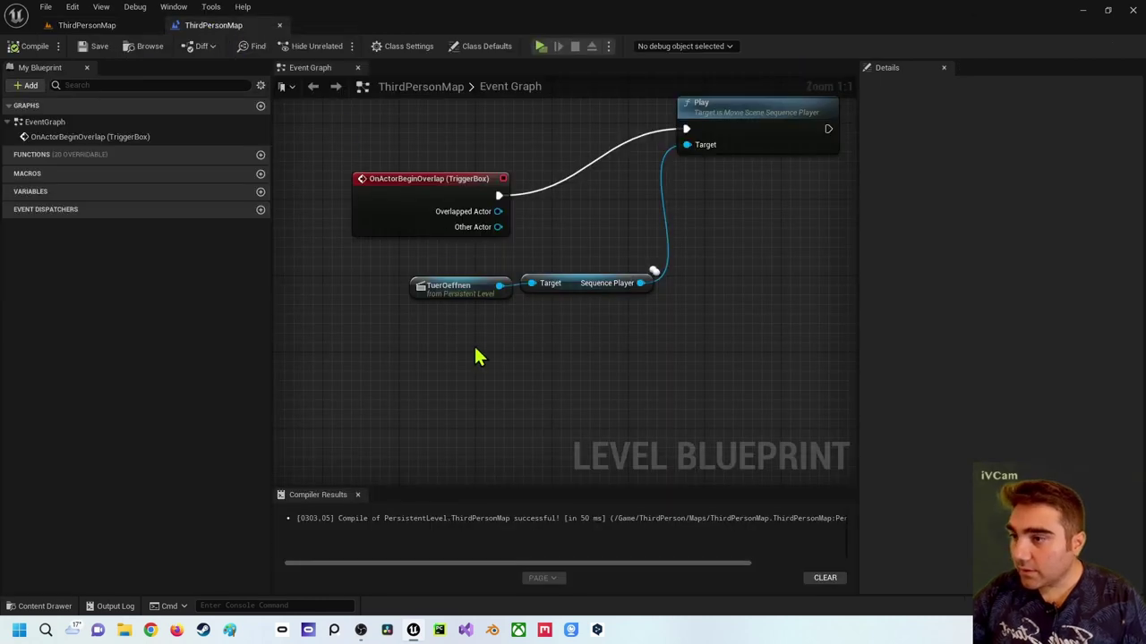
- Add an OnActorEndOverlap (TriggerBox) event to the graph
right_click(383, 327)
left_click(389, 353)
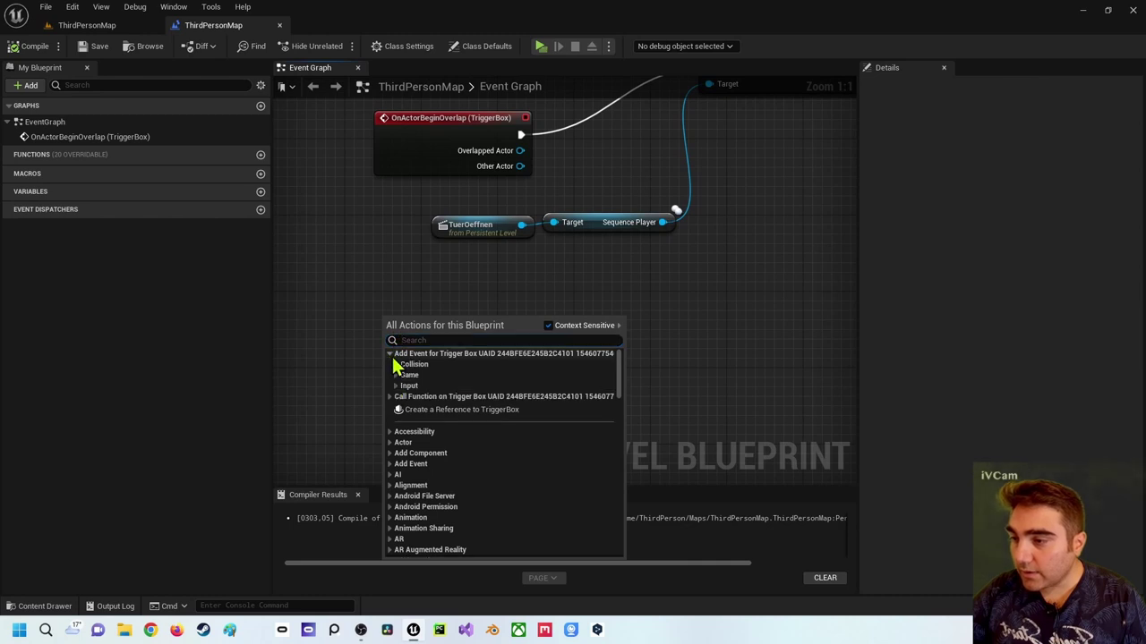
left_click(396, 364)
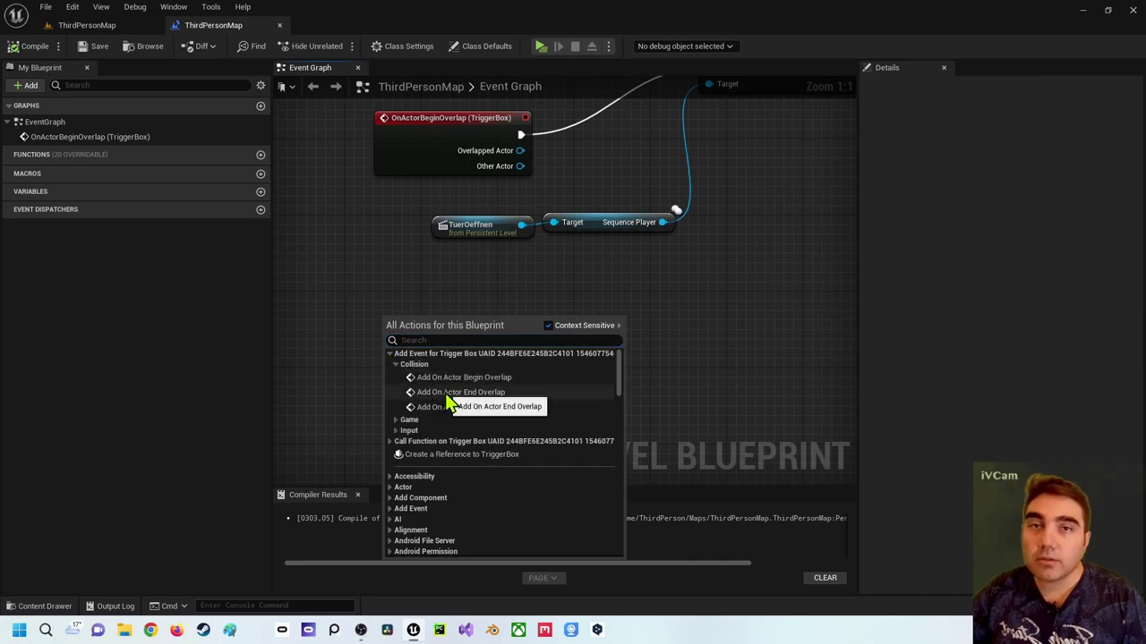
left_click(450, 394)
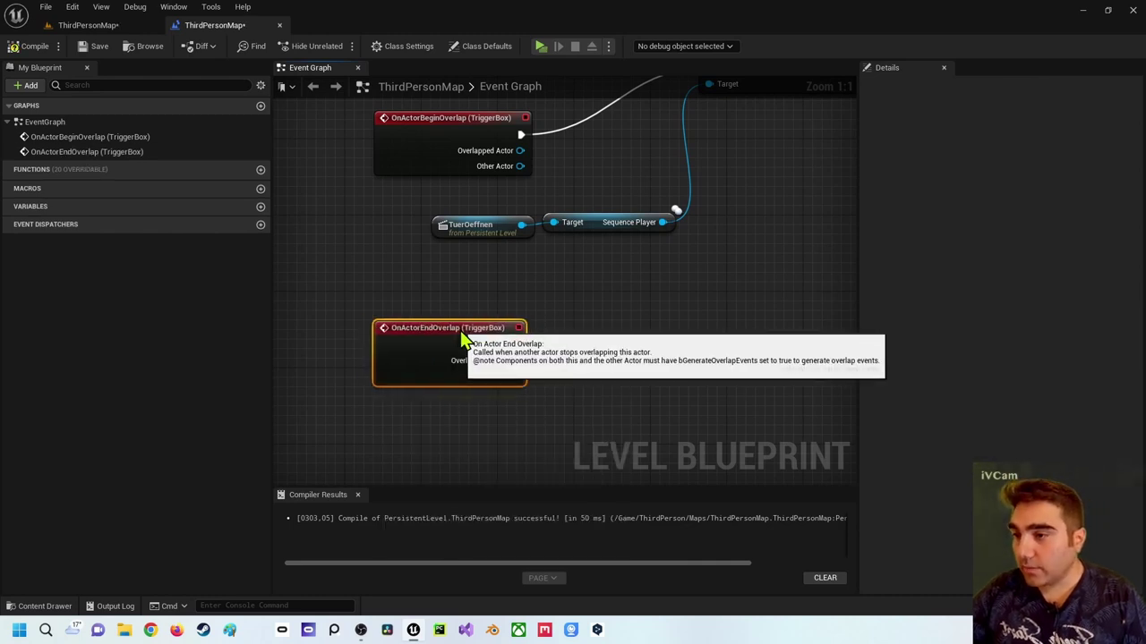
- Reposition the Play node and paste a second TuerOeffnen reference node
scroll(432, 305, "down", 2)
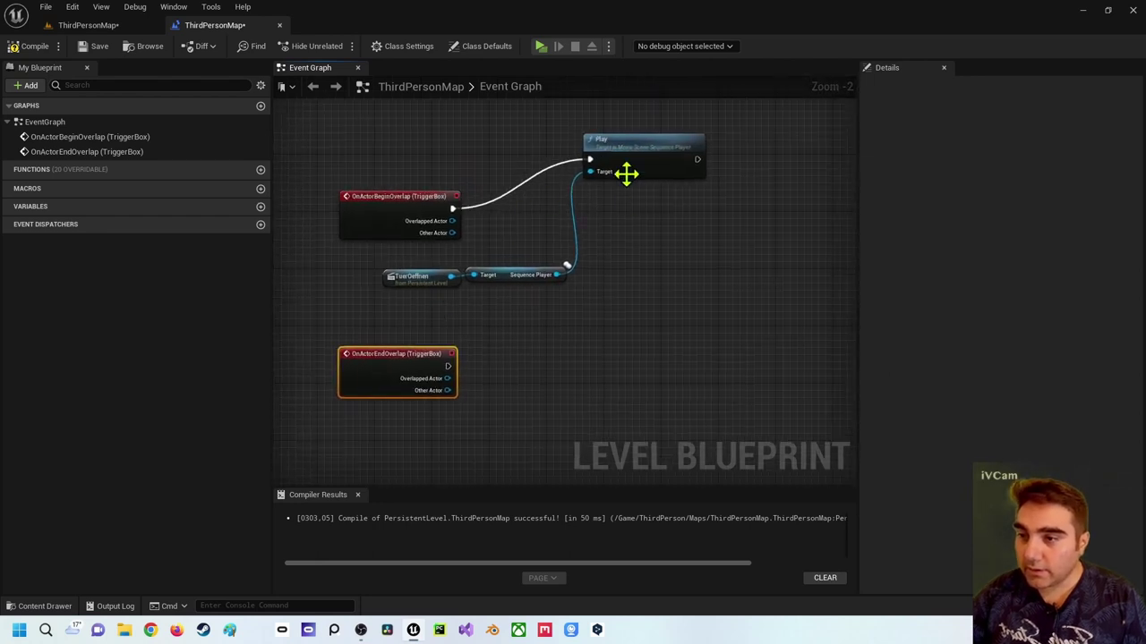
mouse_move(624, 171)
left_mouse_down()
mouse_move(593, 203)
mouse_move(611, 210)
left_mouse_up()
right_click_drag(550, 335, 582, 283)
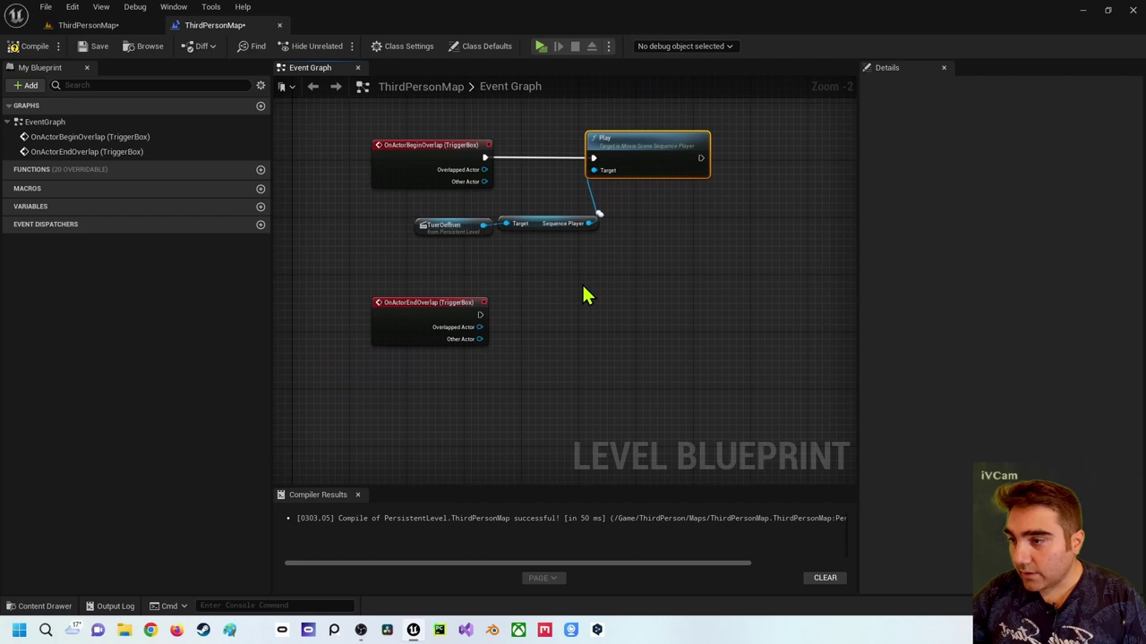
left_click(438, 226)
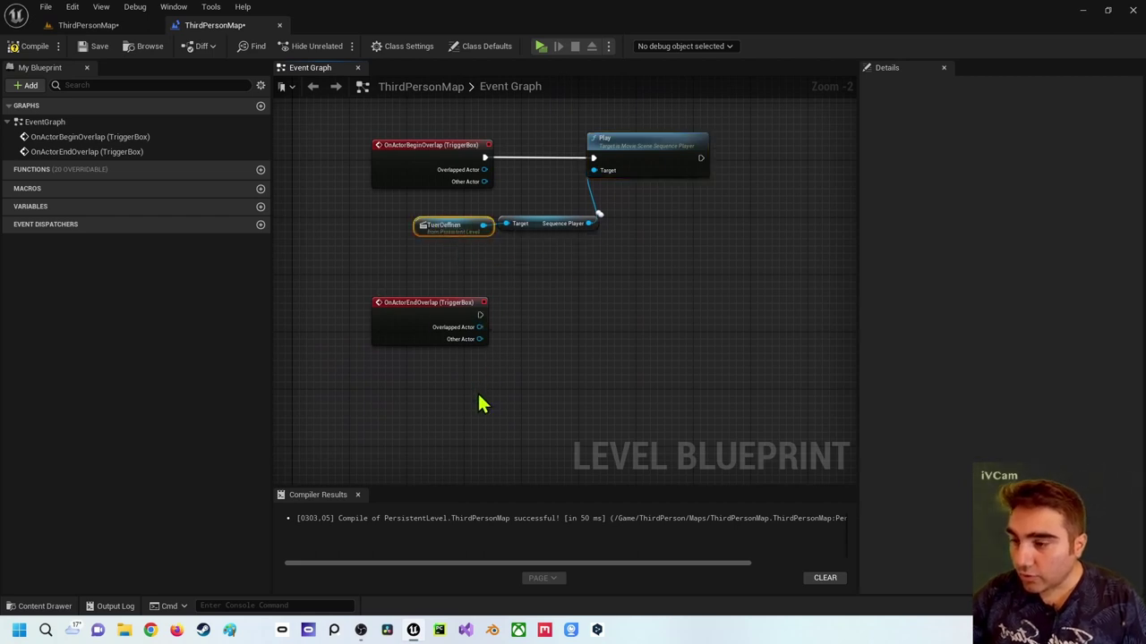
key("ctrl+v")
- Wire OnActorEndOverlap into a Play Reverse node on a copied TuerOeffnen sequence player
mouse_move(501, 399)
left_mouse_down()
mouse_move(468, 394)
mouse_move(585, 332)
left_mouse_up()
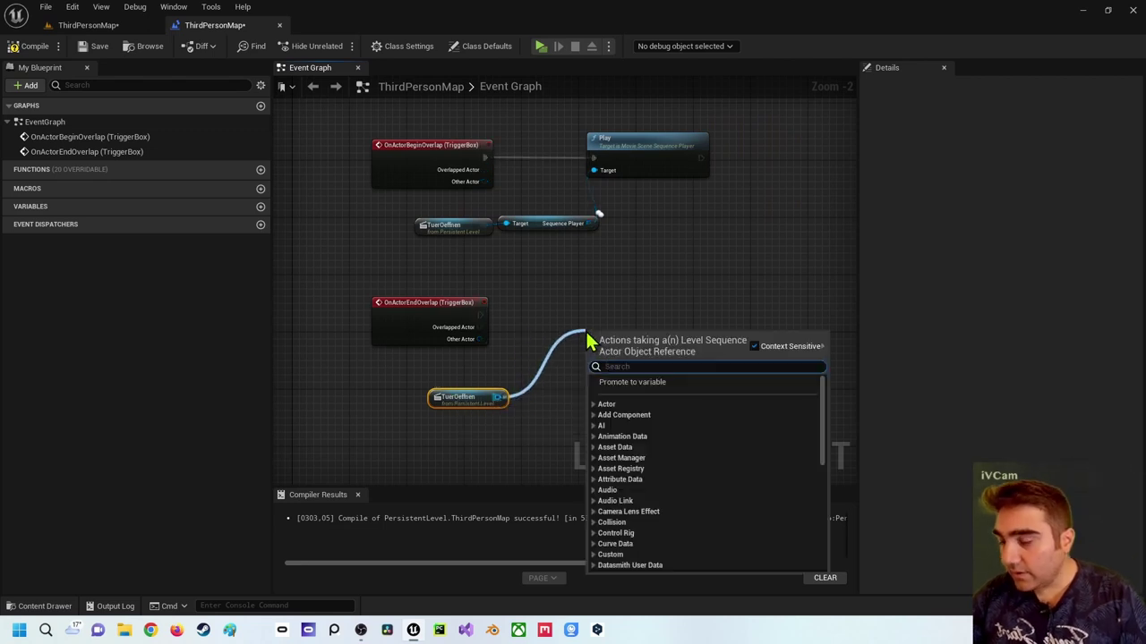
type("re")
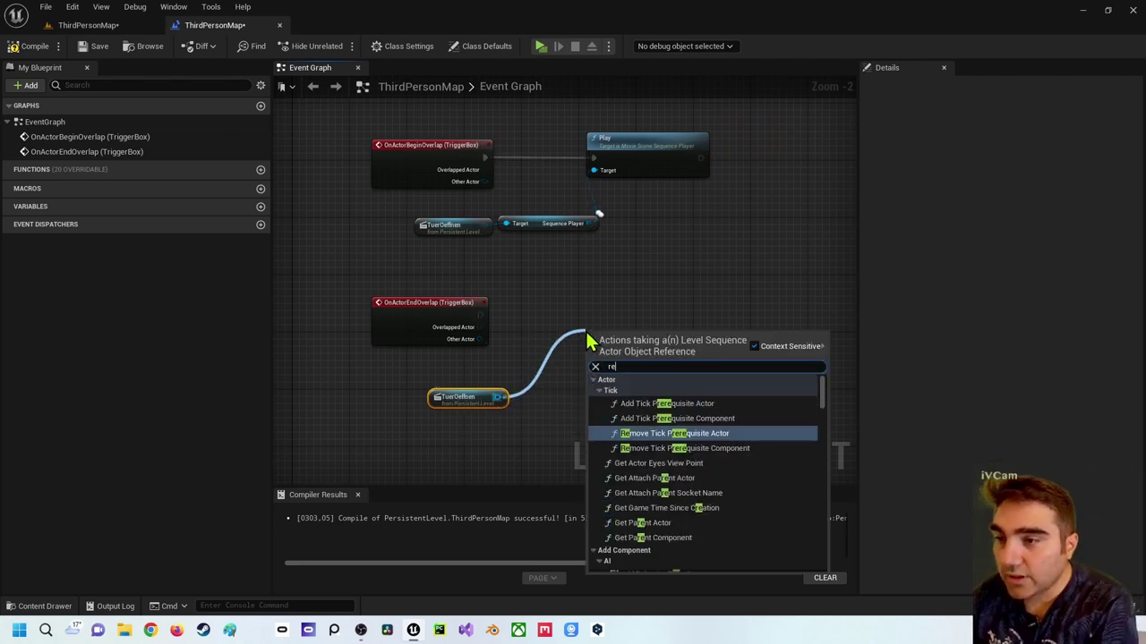
type("ver")
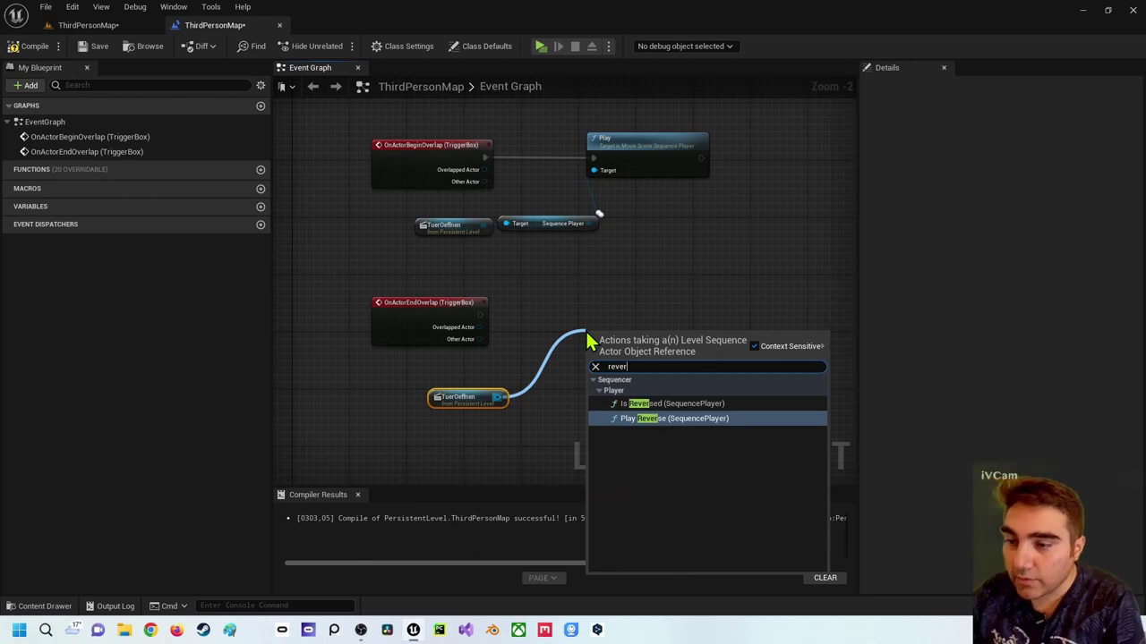
left_click(648, 418)
mouse_move(645, 349)
left_mouse_down()
mouse_move(691, 431)
mouse_move(691, 316)
left_mouse_up()
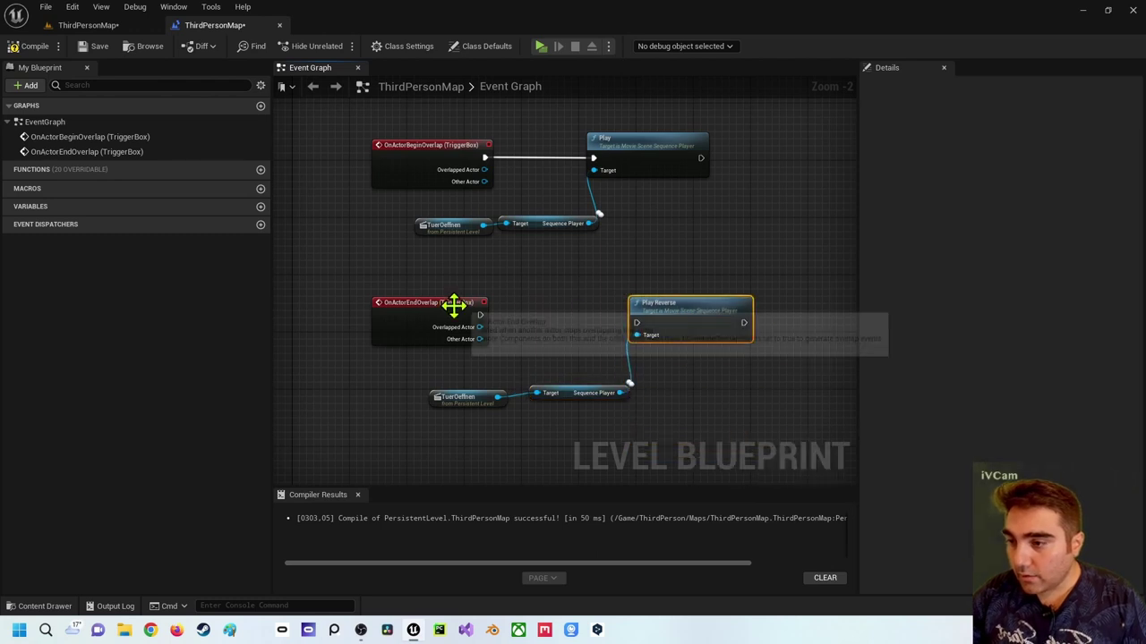
left_click_drag(479, 316, 637, 324)
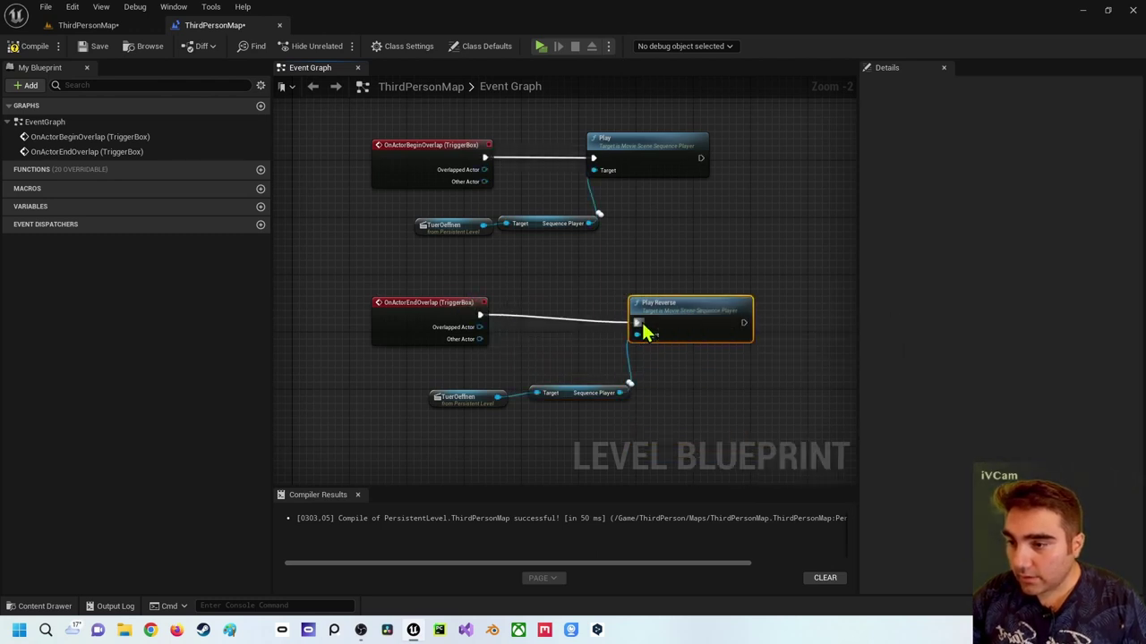
left_click(465, 251)
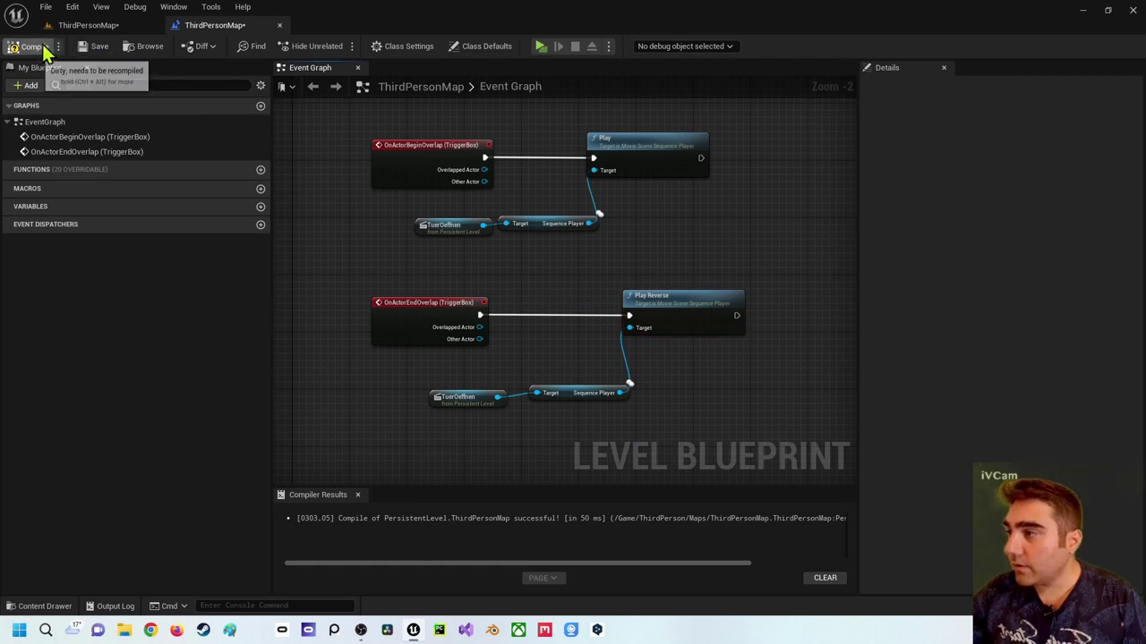
left_click(541, 45)
- Play-test by walking the character into the trigger box and back out, then stop
left_click(531, 206)
key("w")
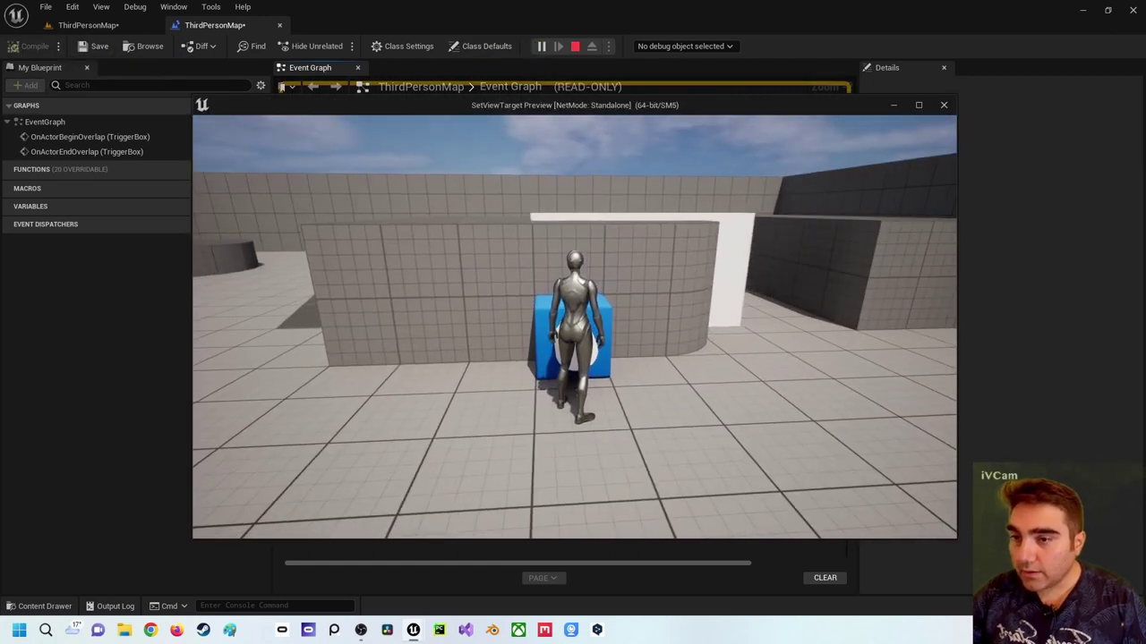
key("s")
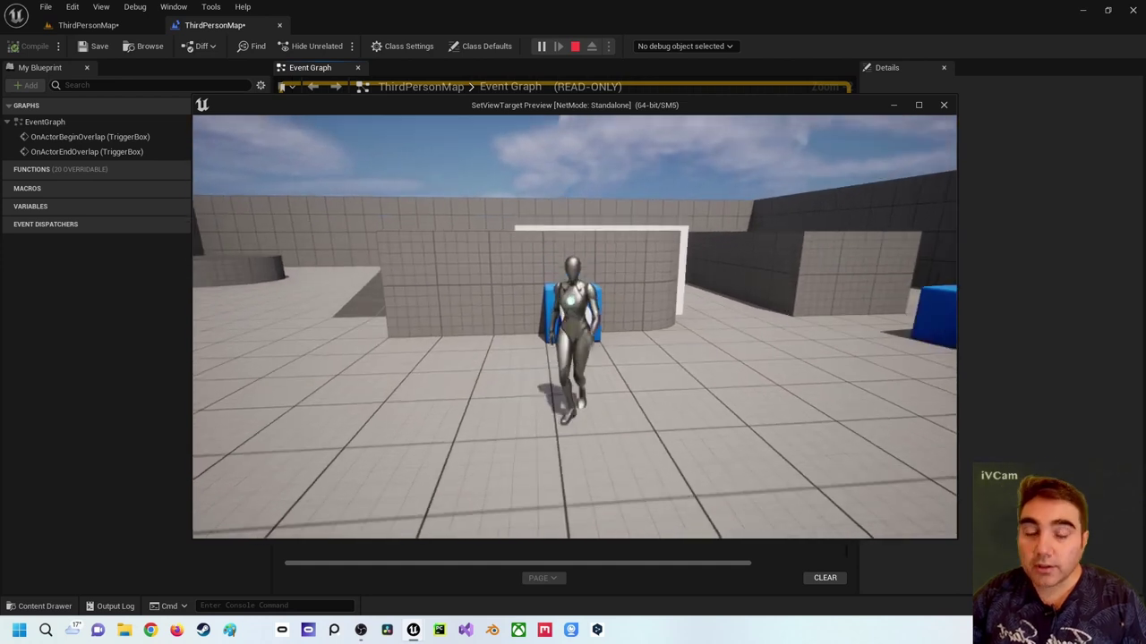
key("w")
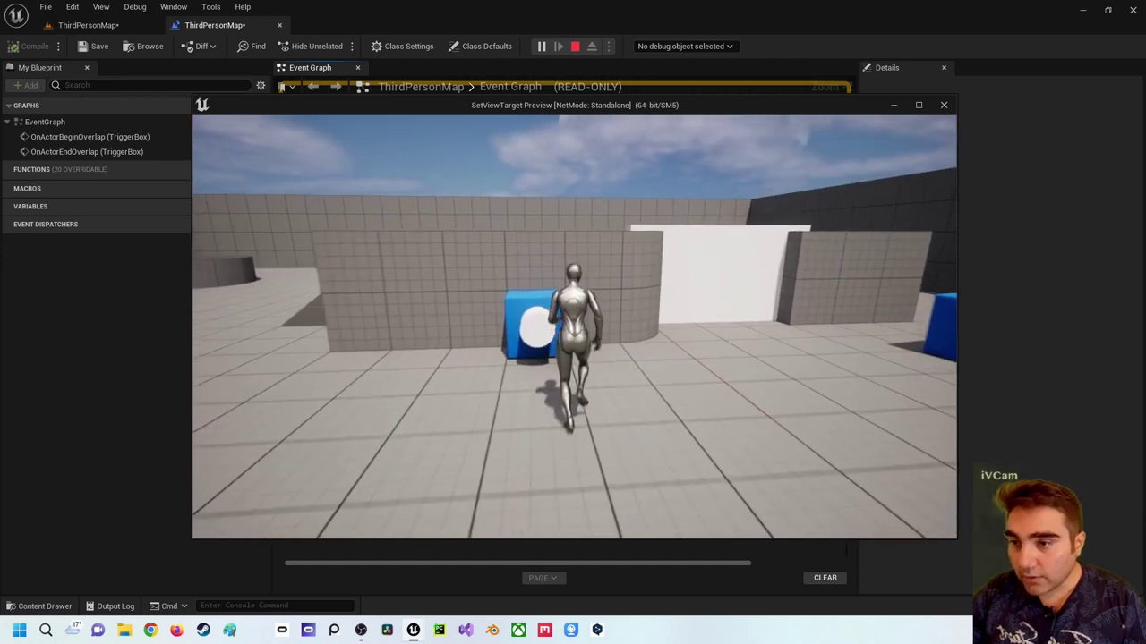
key("Escape")
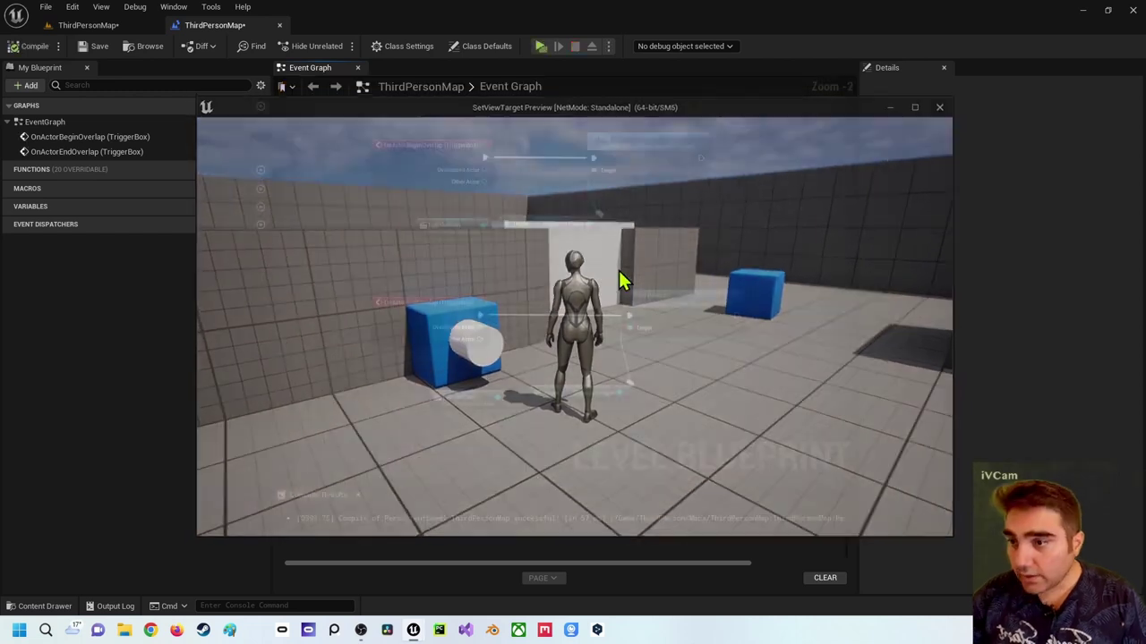
left_click(63, 25)
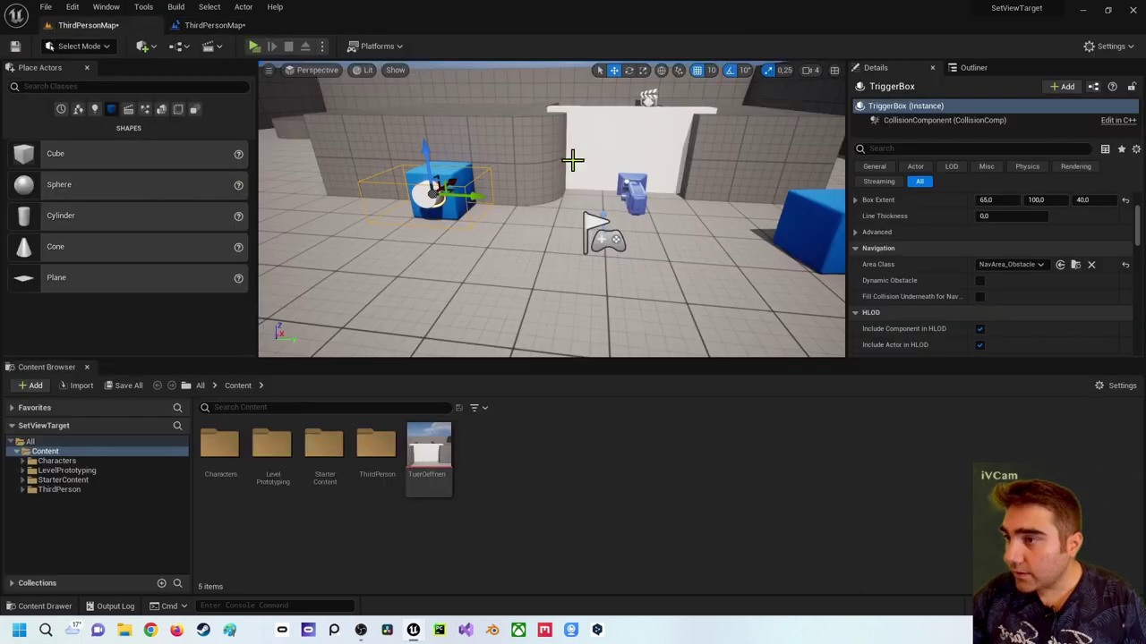
- Select the CameraActor in the level and bring the level blueprint's event graph forward
left_click(632, 195)
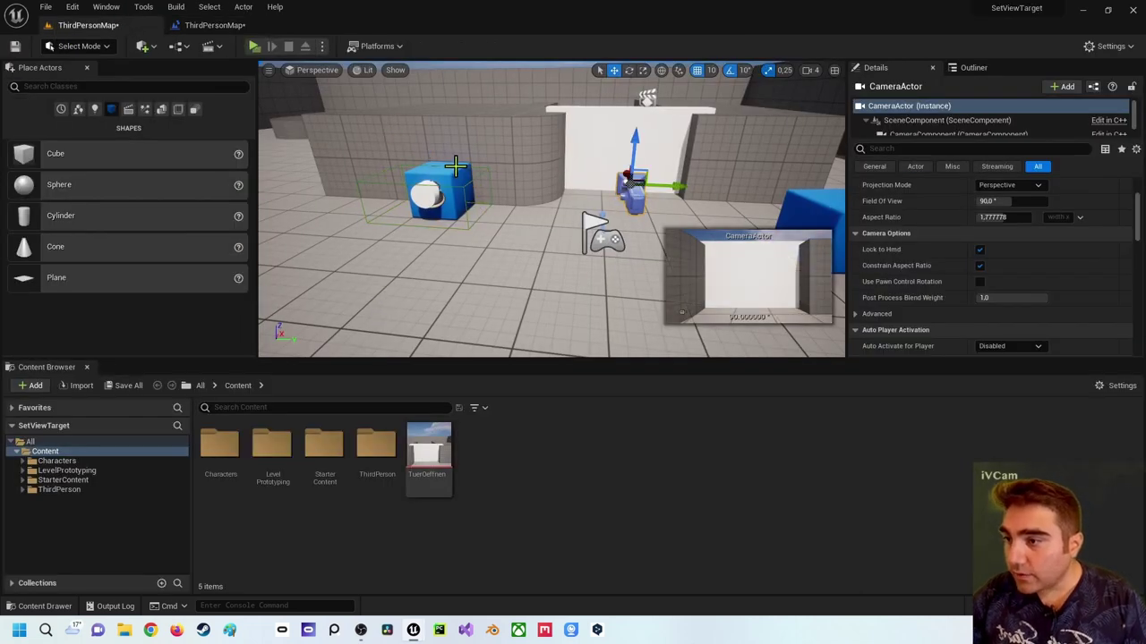
left_click(214, 25)
scroll(401, 237, "up", 3)
right_click_drag(401, 237, 512, 254)
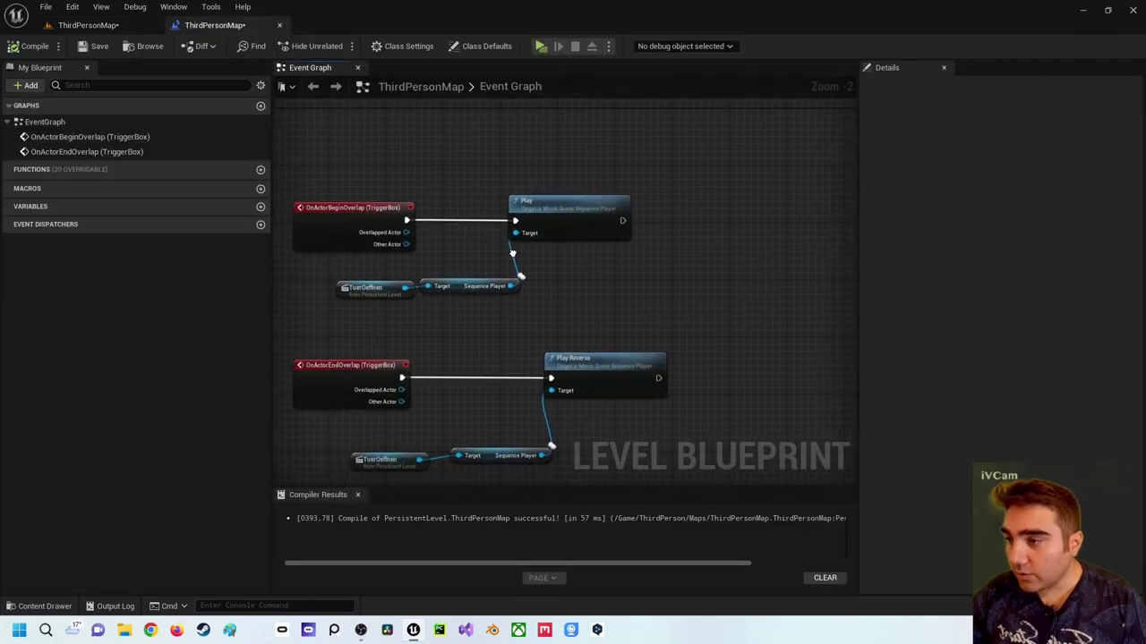
left_click(144, 32)
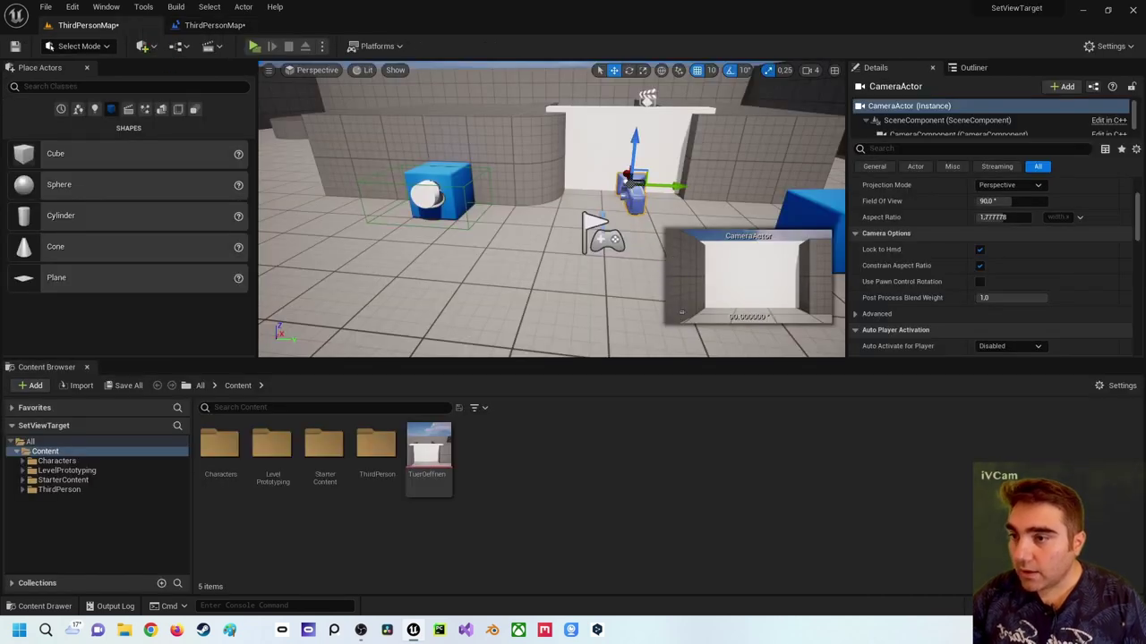
left_click_drag(616, 184, 616, 184, "alt")
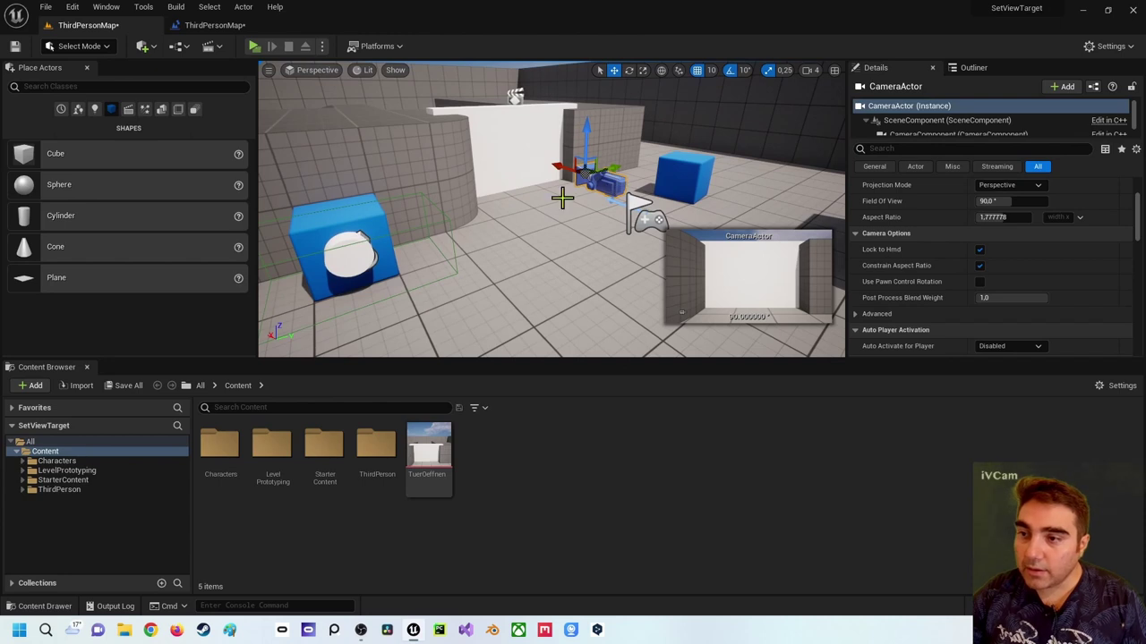
left_click(209, 7)
left_click(215, 25)
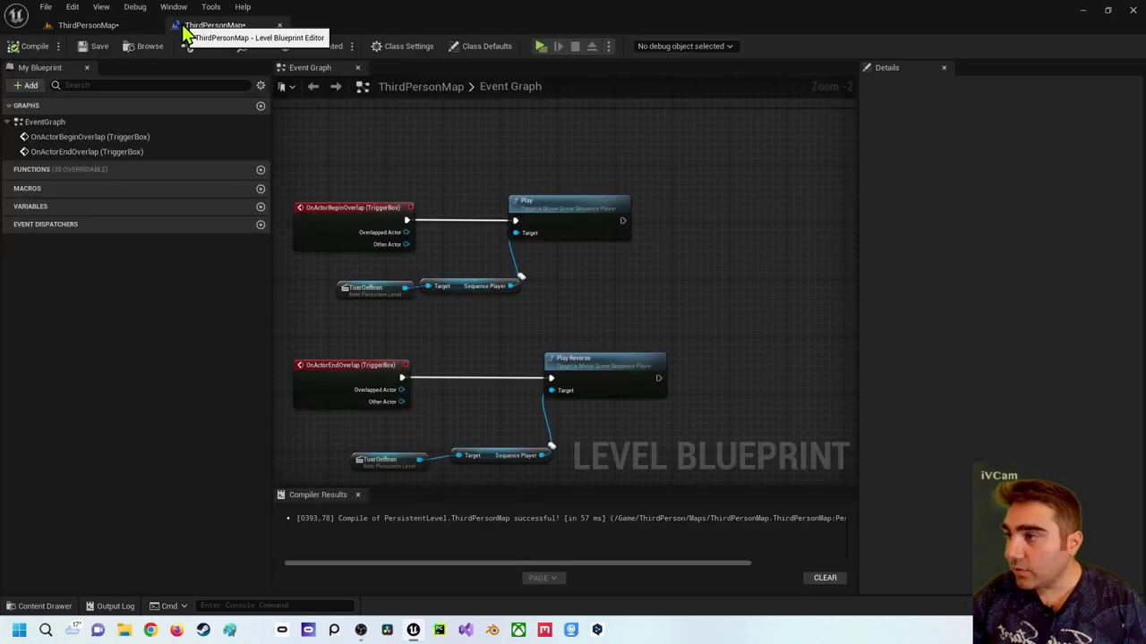
- Add Set View Target with Blend from the unfiltered action list and wire Play's exec into it
right_click(504, 168)
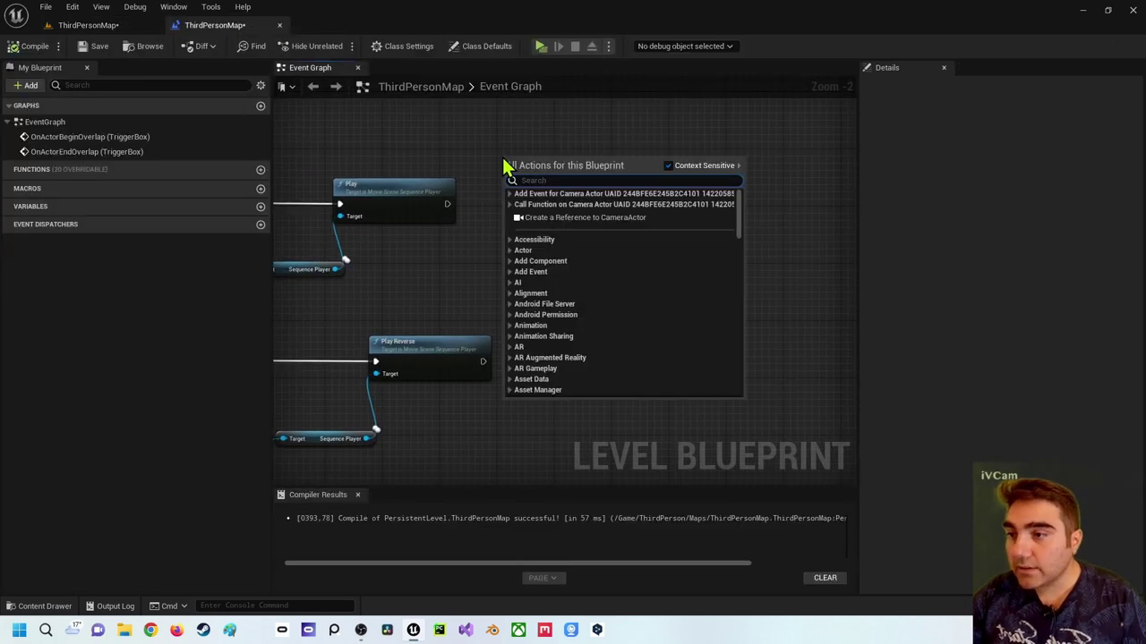
left_click(668, 167)
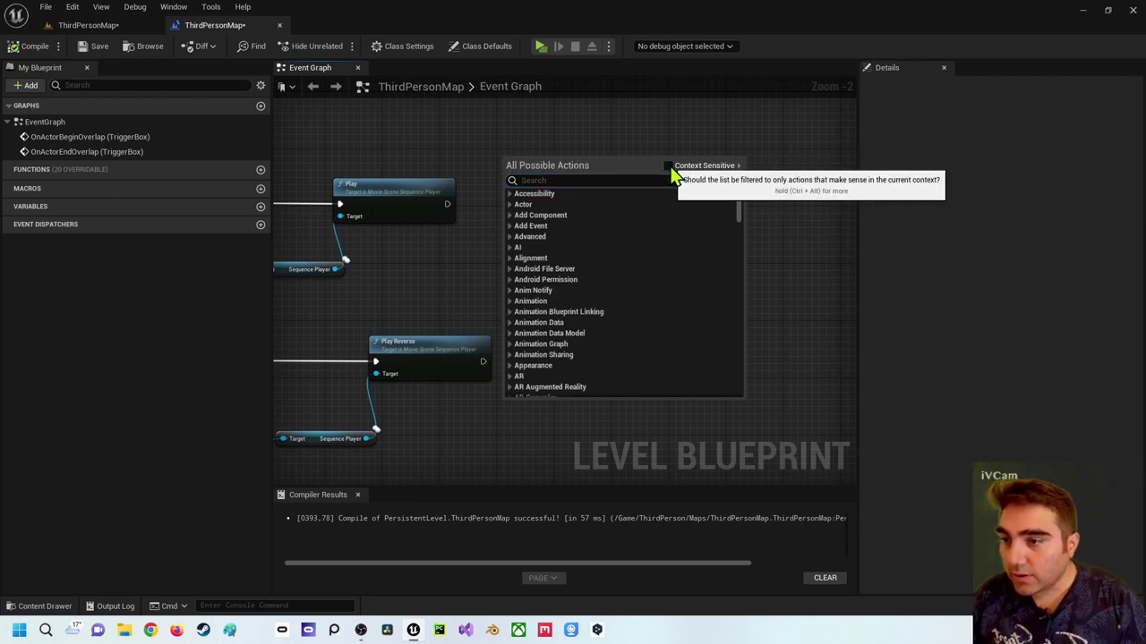
left_click(606, 180)
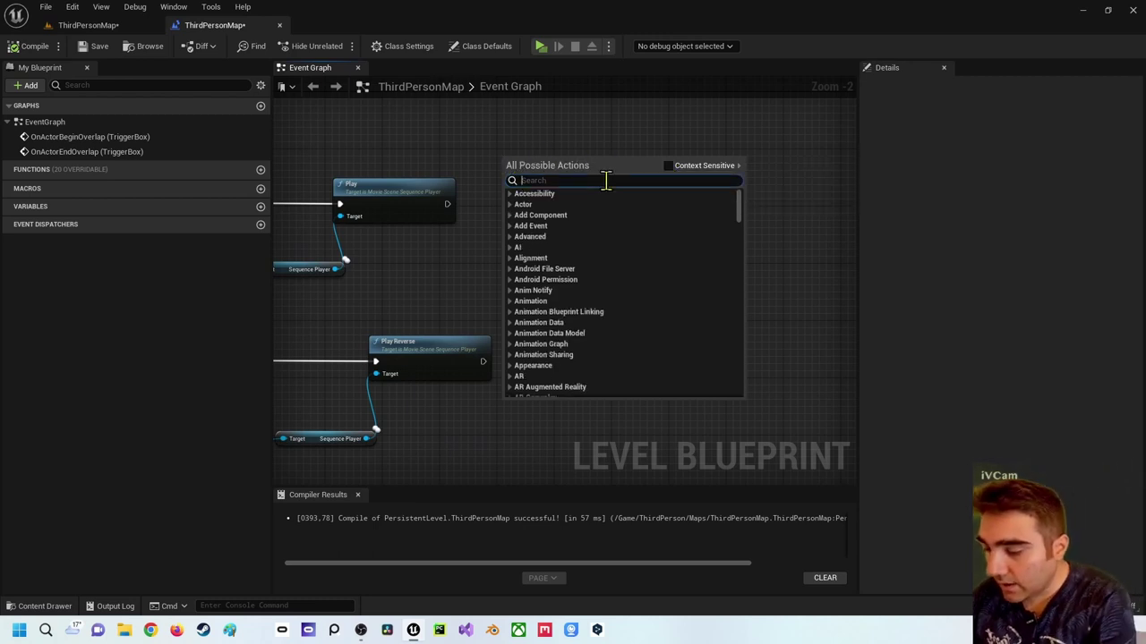
type("setview")
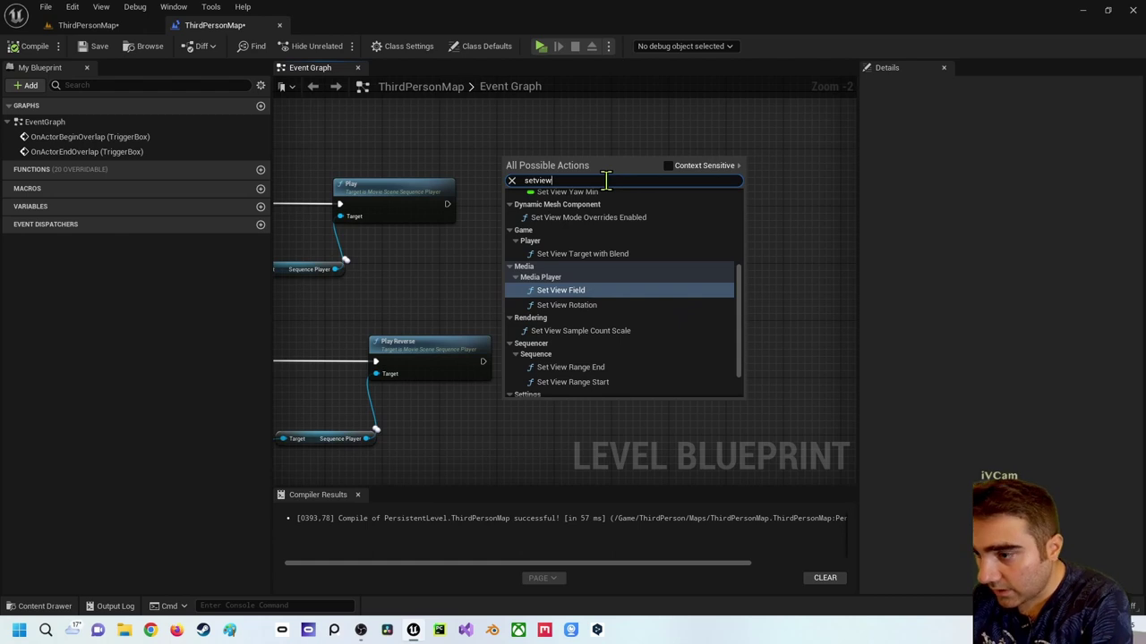
type("tar")
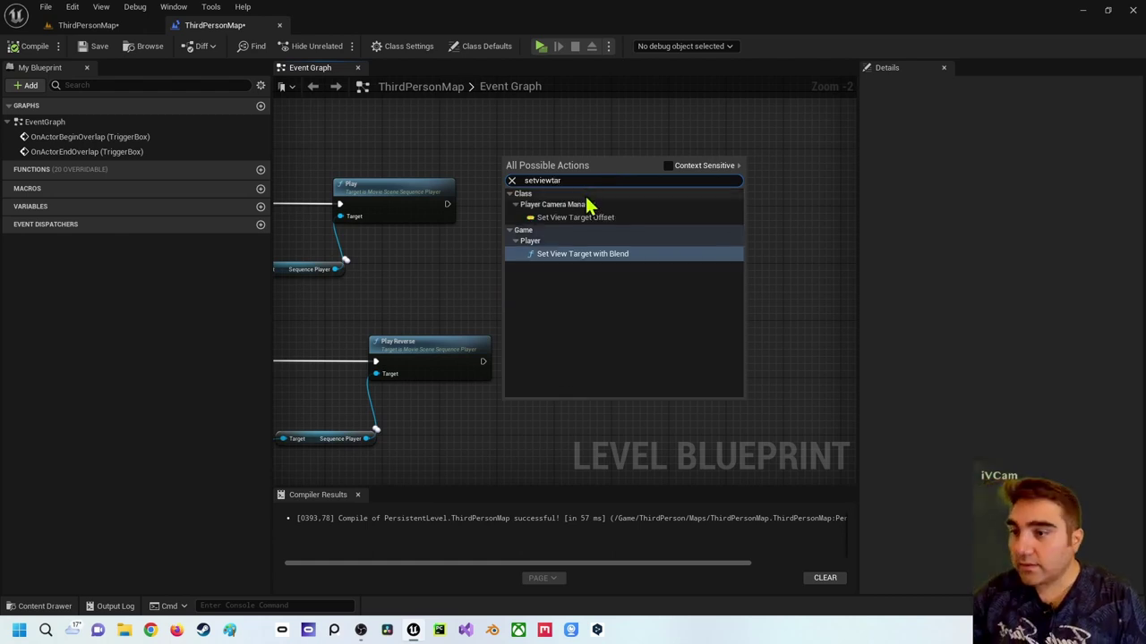
left_click(598, 261)
left_click_drag(599, 162, 694, 196)
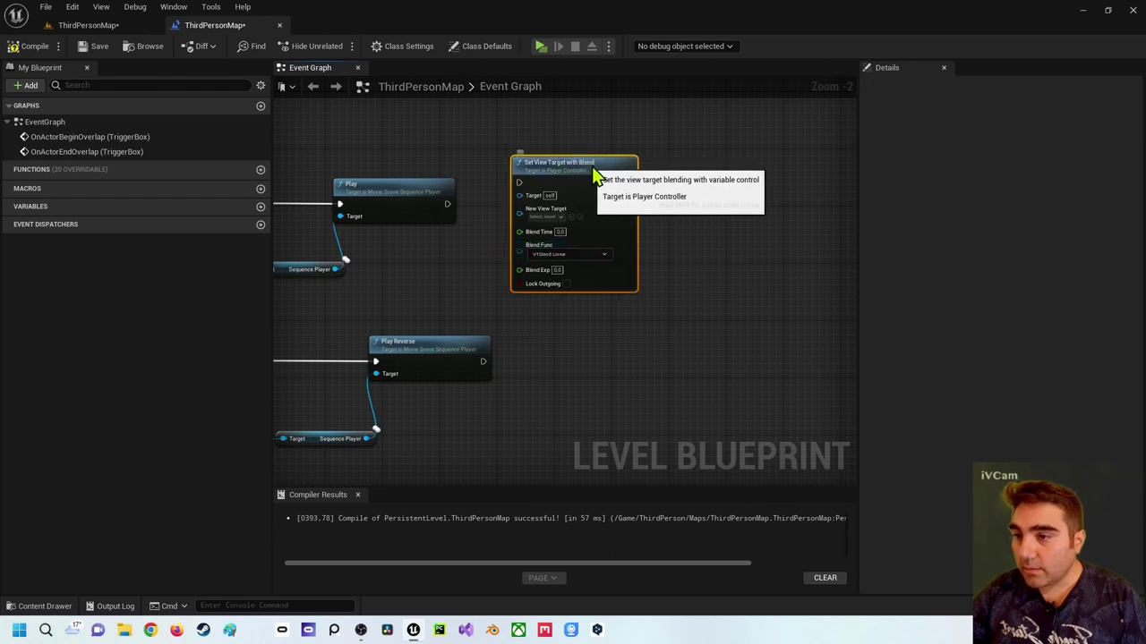
left_click_drag(449, 204, 600, 204)
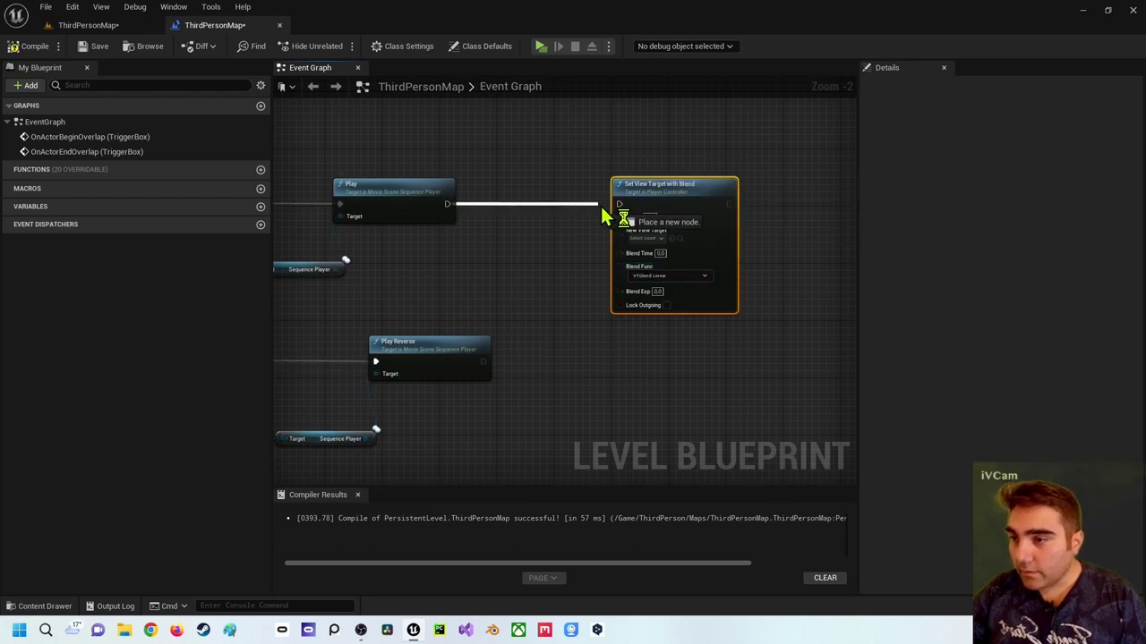
left_click(588, 260)
right_click_drag(588, 260, 550, 263)
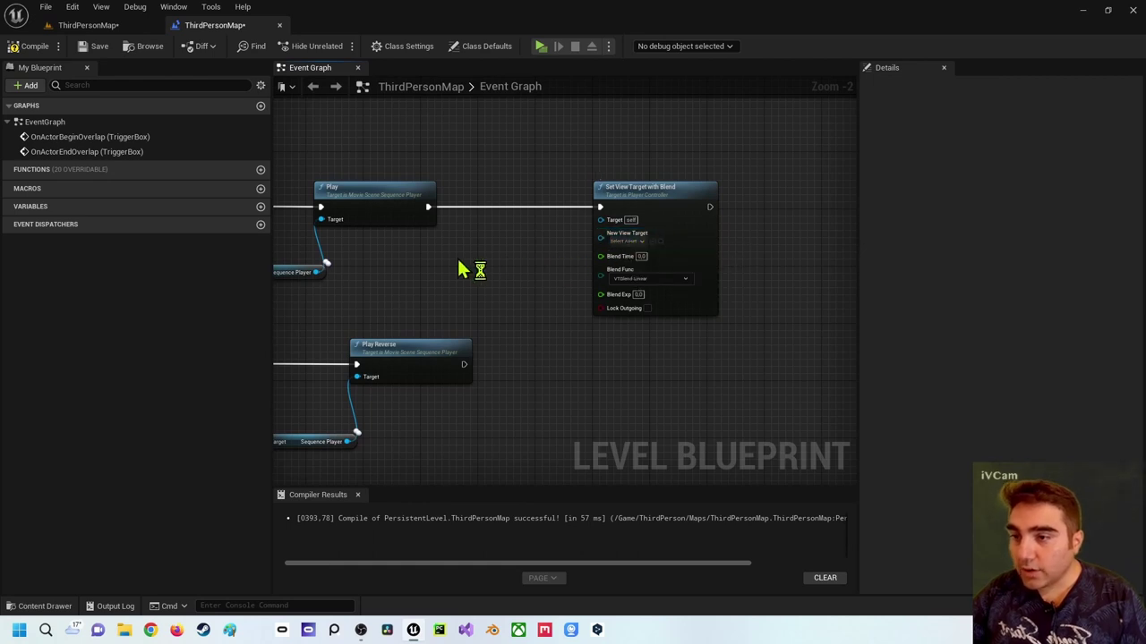
left_click(88, 25)
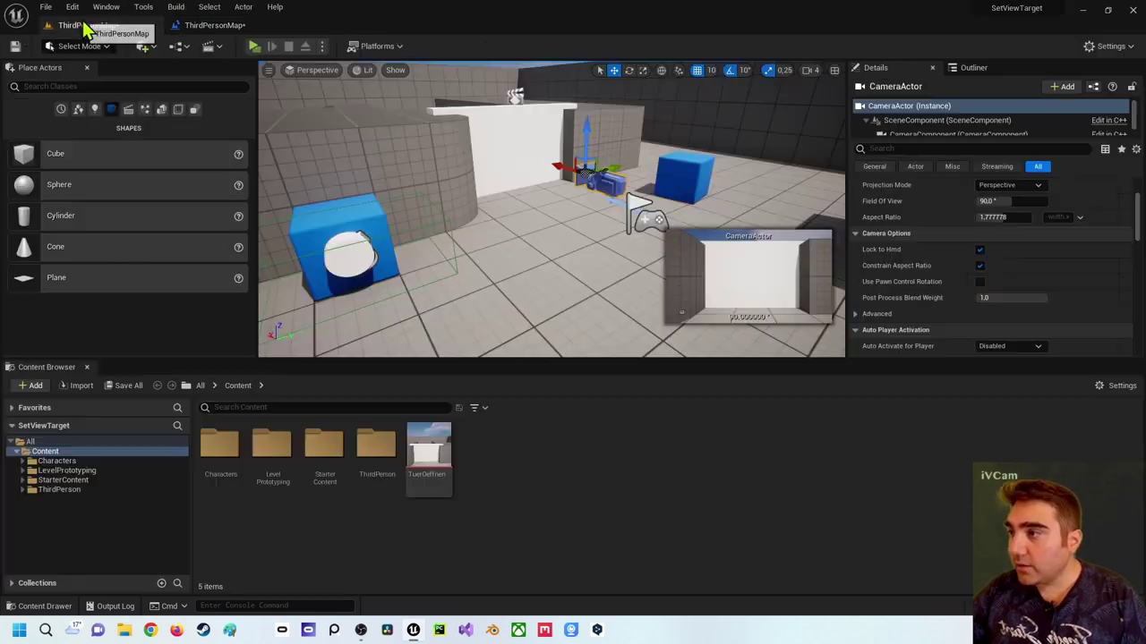
- Add a CameraActor reference and connect it to the New View Target pin
left_click(214, 25)
right_click(434, 260)
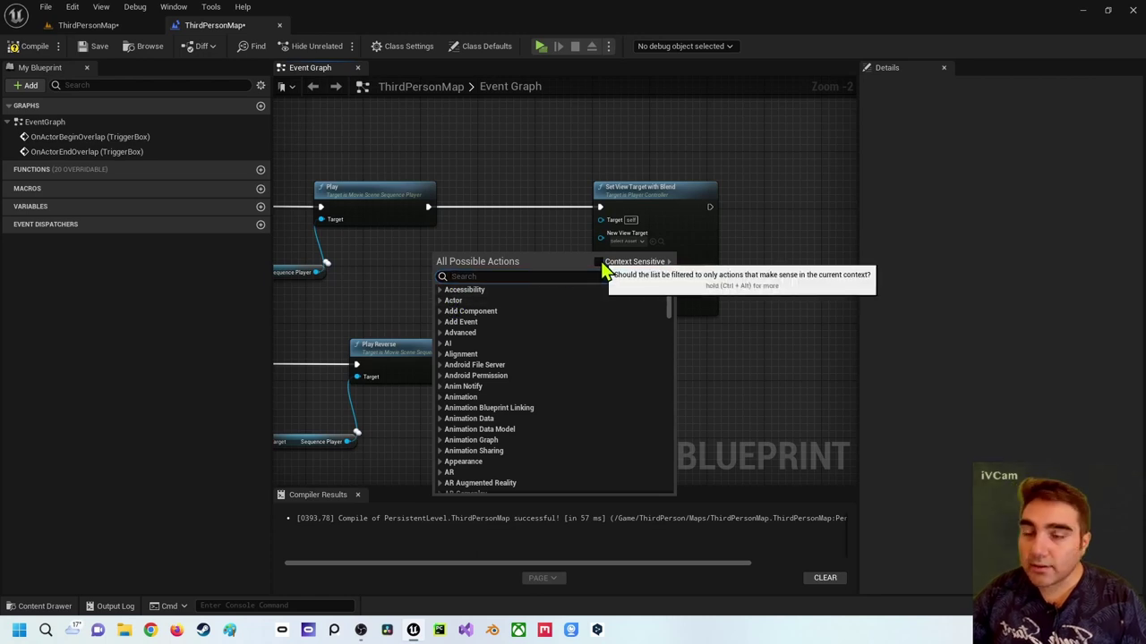
left_click(600, 262)
left_click(482, 316)
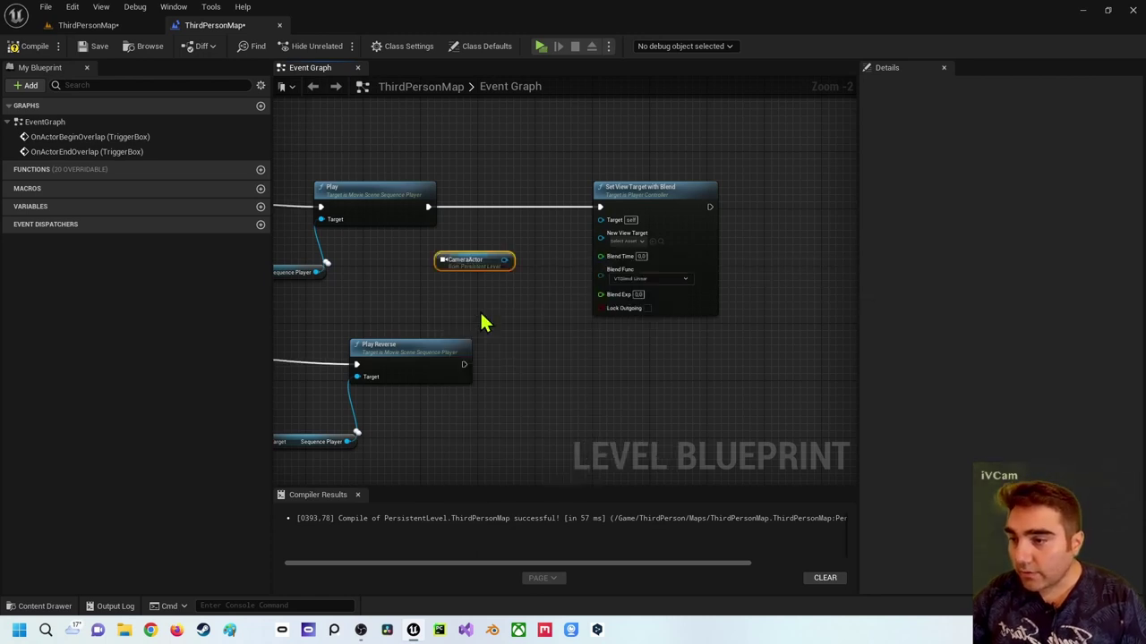
left_click_drag(505, 259, 600, 232)
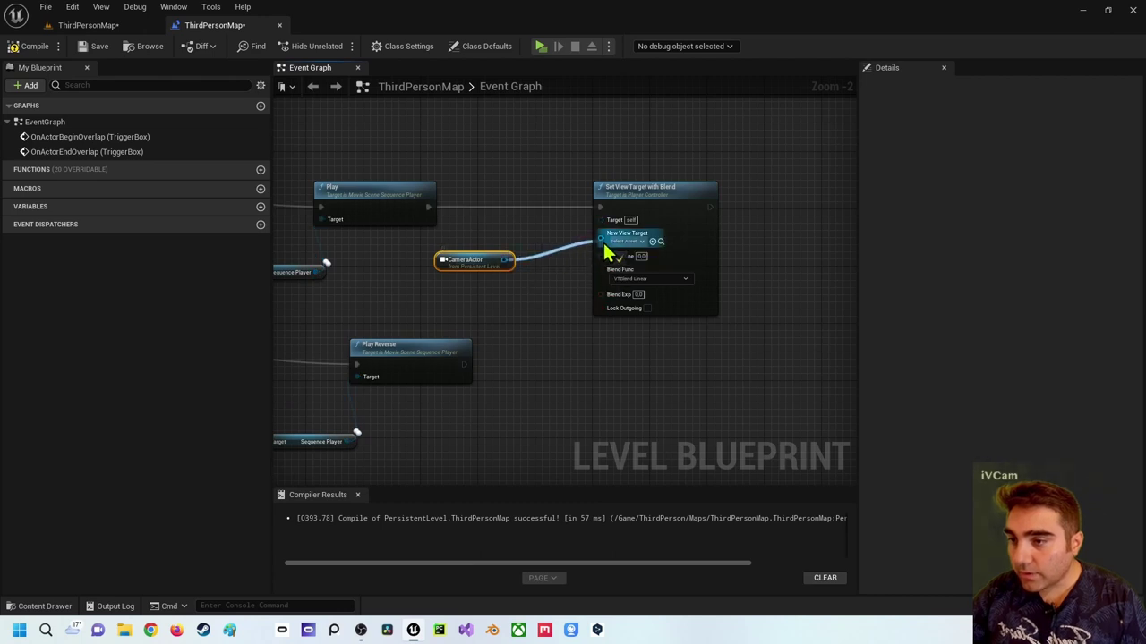
left_click_drag(490, 262, 533, 276)
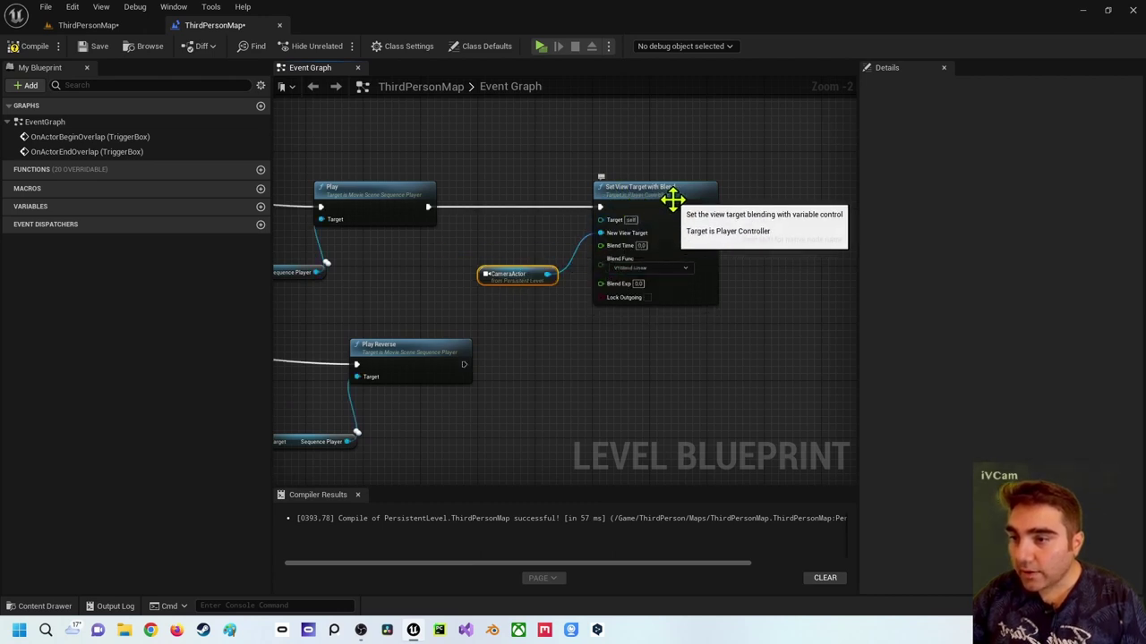
- Feed the Target pin from a new Get Player Controller node
left_click_drag(599, 220, 490, 248)
type("get")
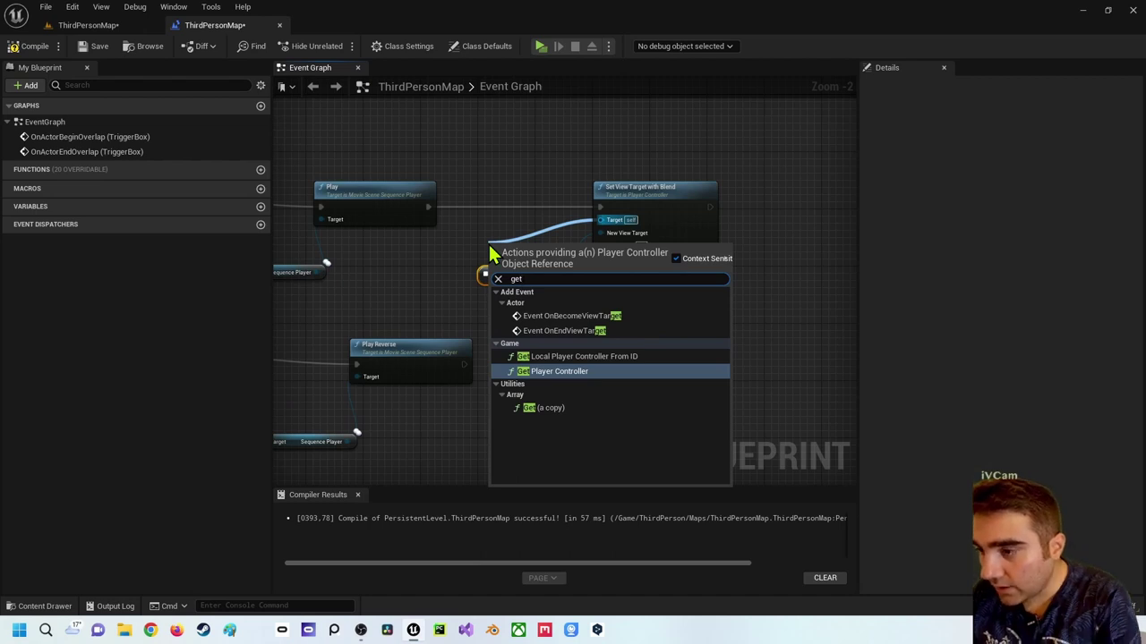
key("Down")
key("Up")
key("Up")
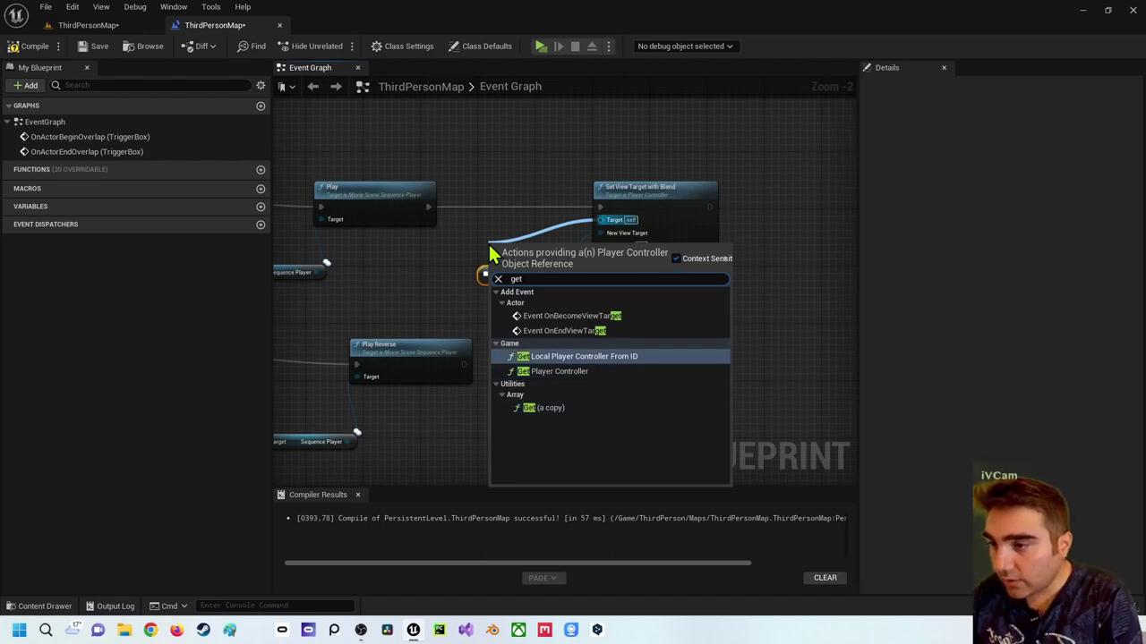
key("Down")
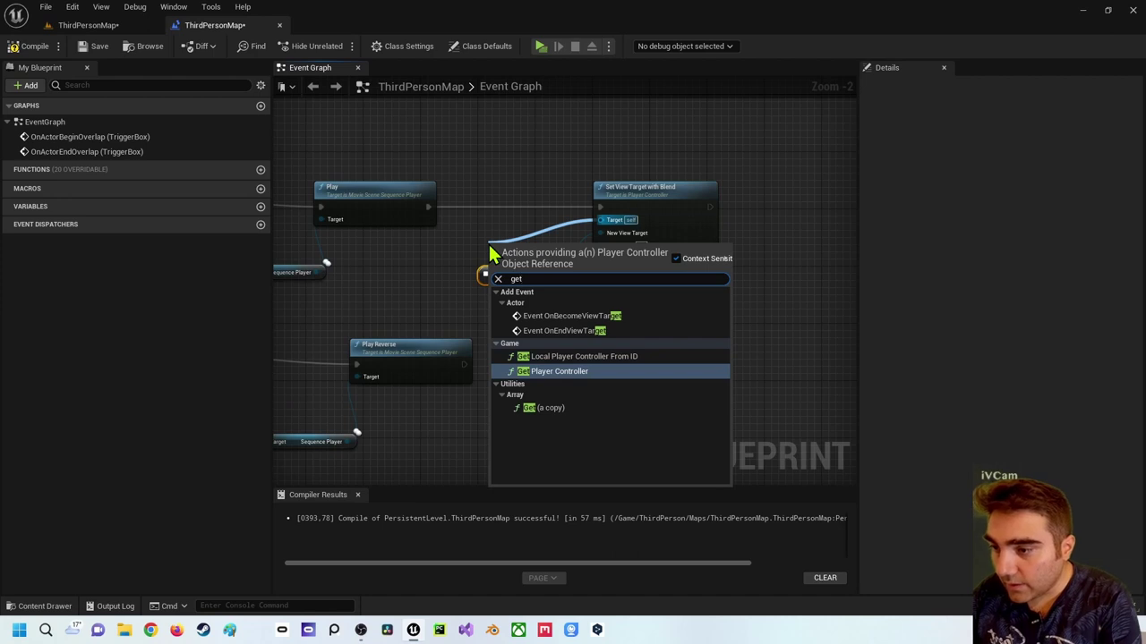
key("Return")
mouse_move(523, 259)
left_mouse_down()
mouse_move(466, 245)
mouse_move(473, 278)
left_mouse_up()
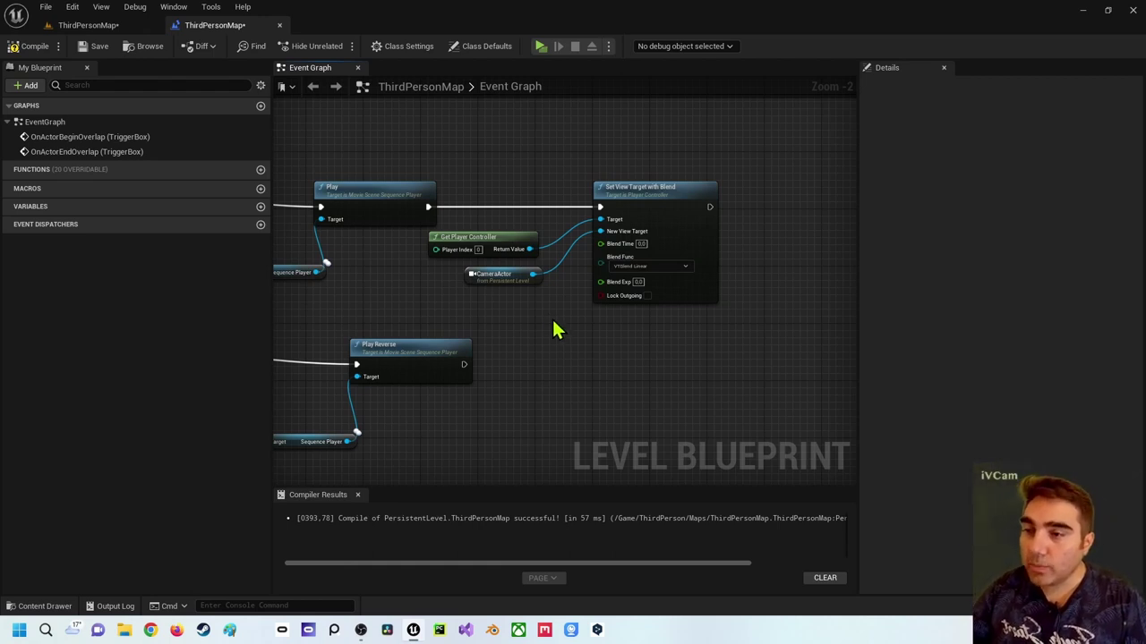
- Compile and play-test, walking the character into the trigger to see the camera cut
left_click(25, 47)
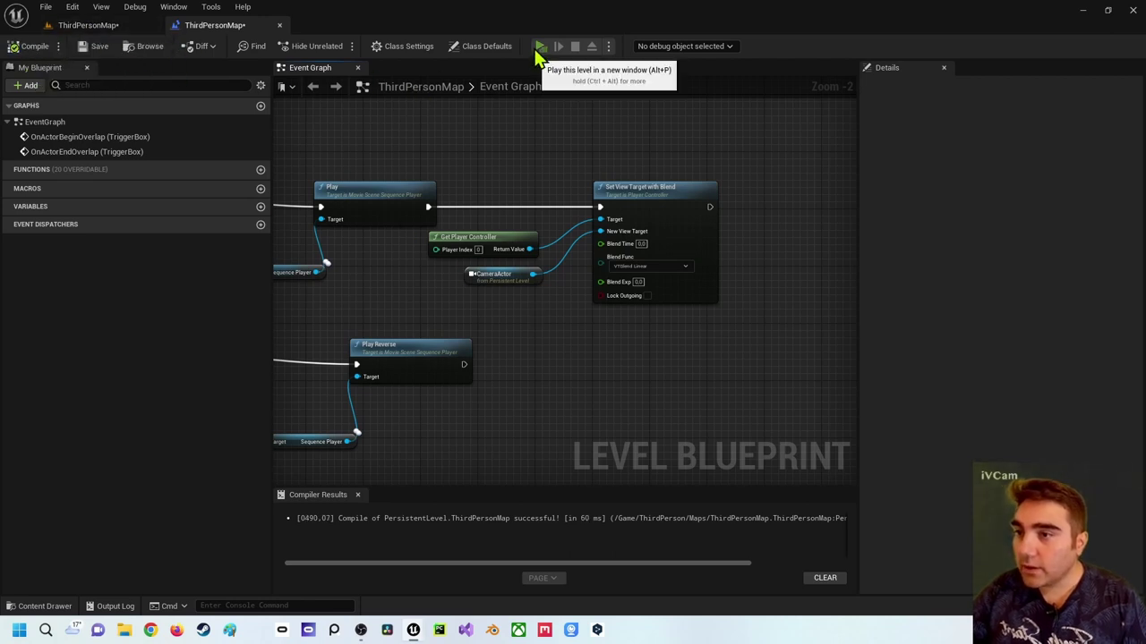
left_click(539, 47)
key("w")
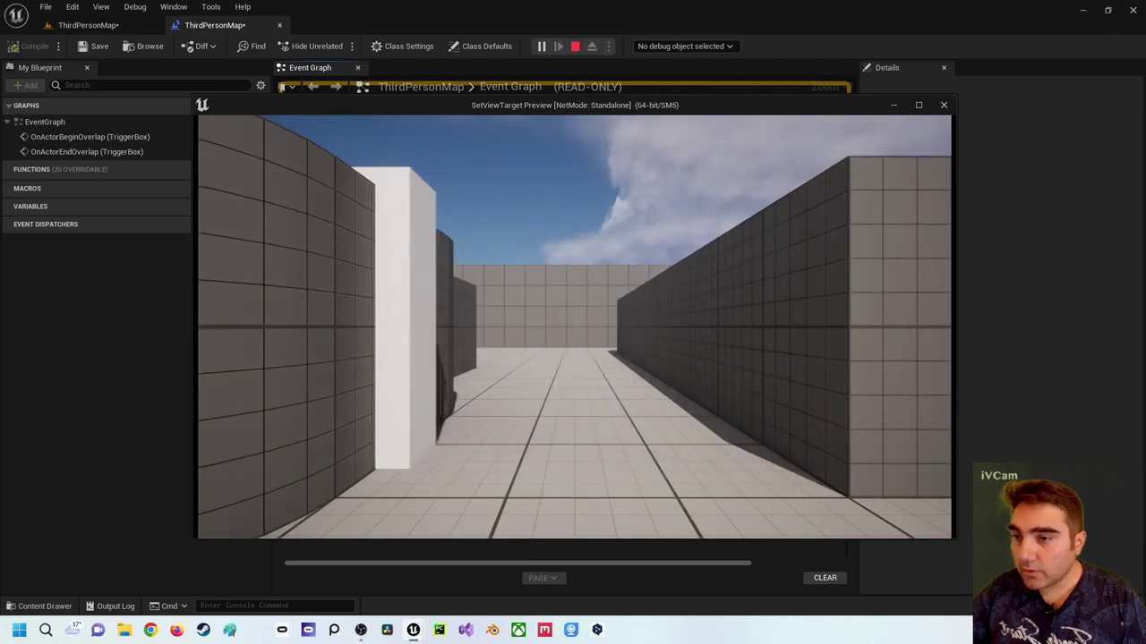
key("Escape")
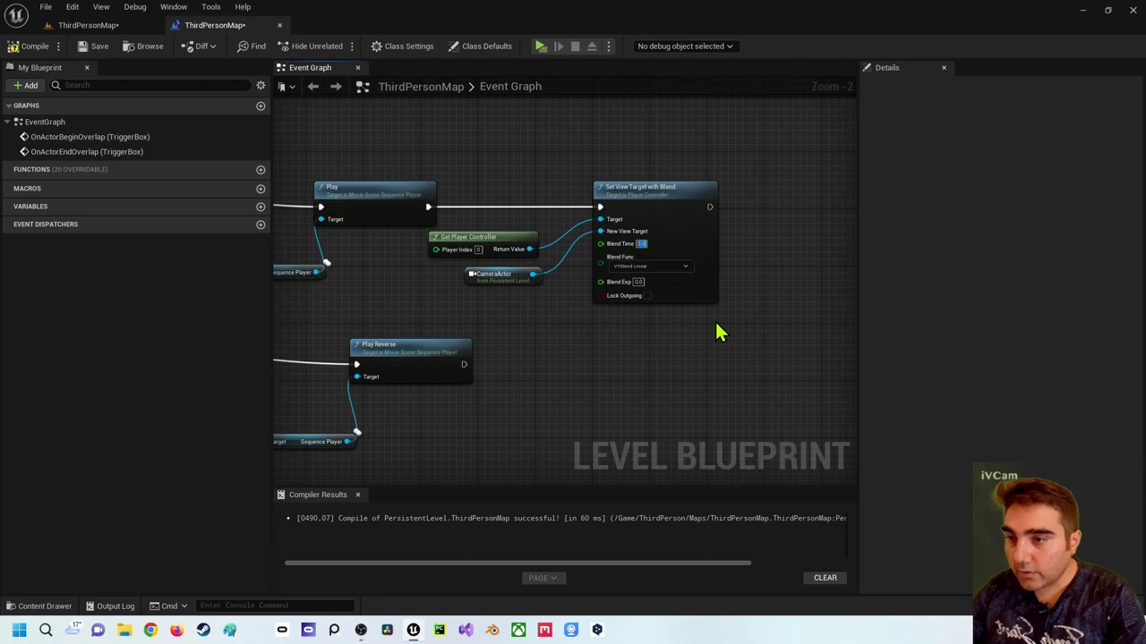
- Recompile with Blend Time 1.0 and play-test the camera transition twice more
left_click(40, 51)
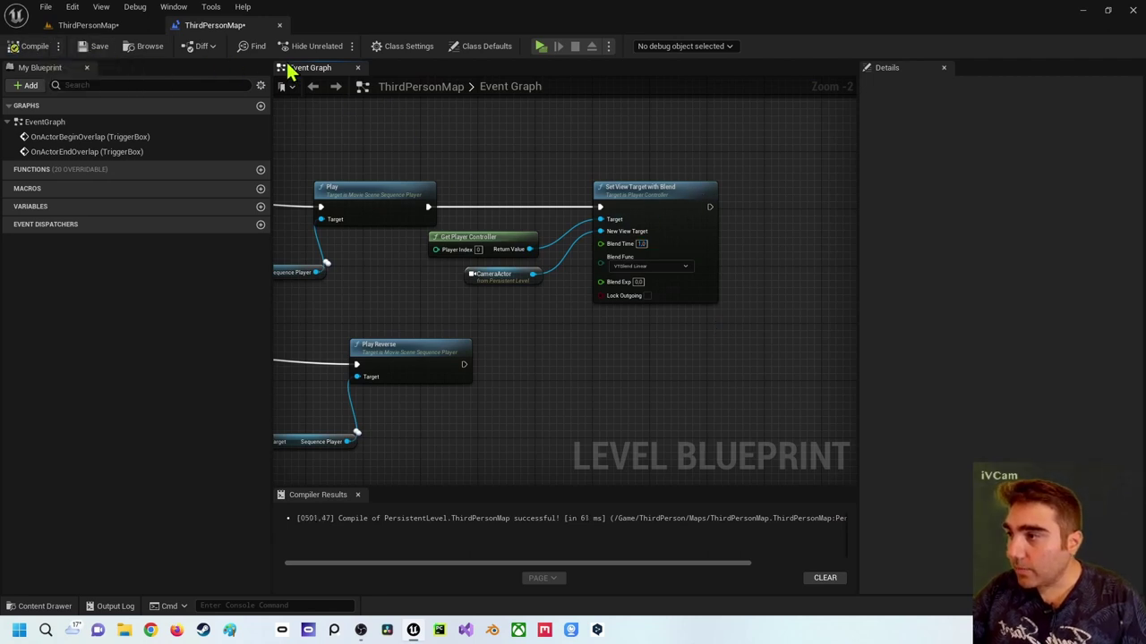
left_click(540, 46)
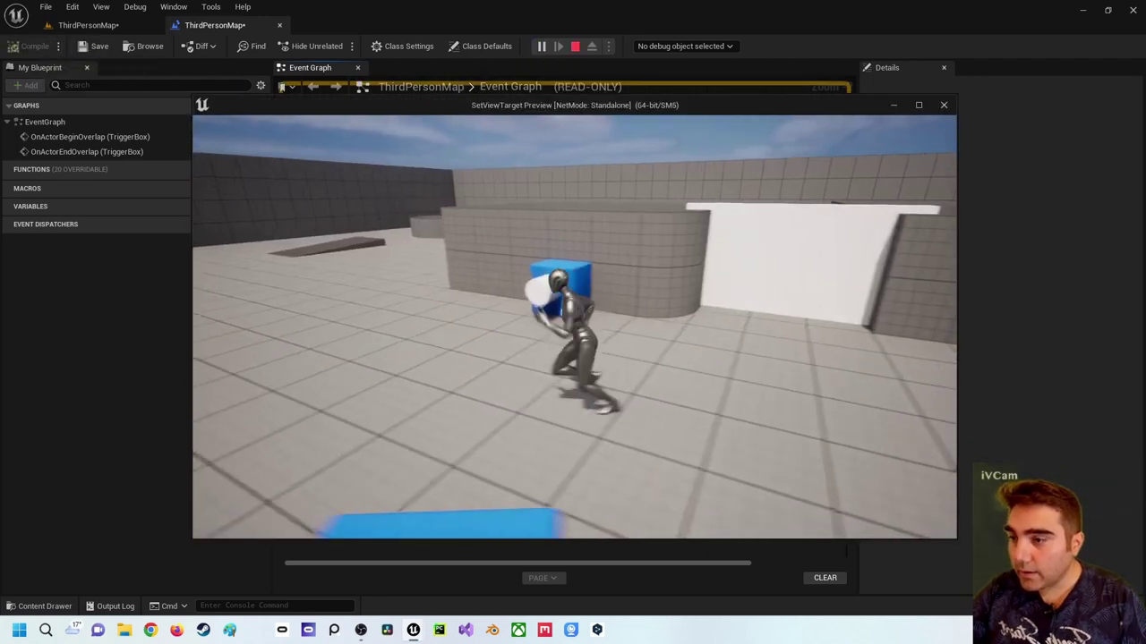
key("w")
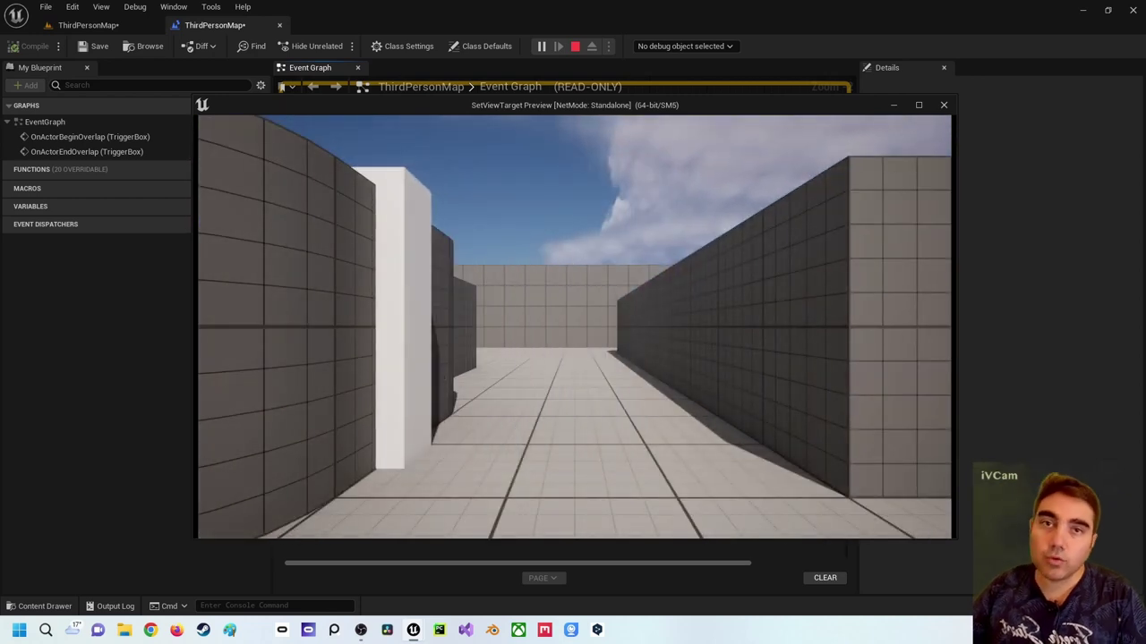
key("Escape")
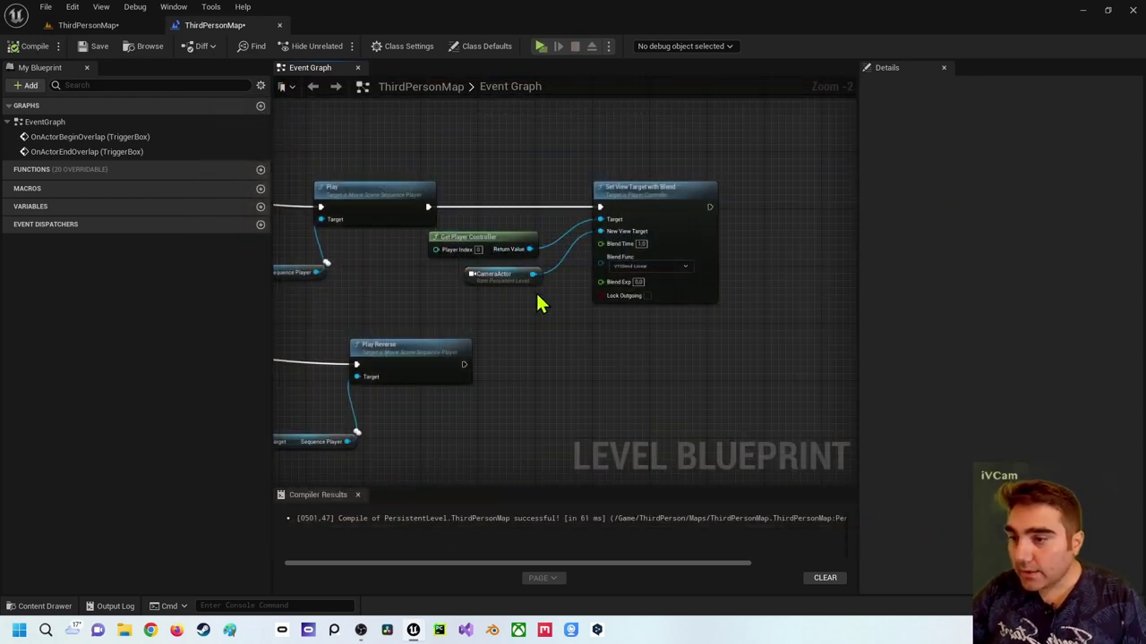
right_click_drag(537, 302, 543, 289)
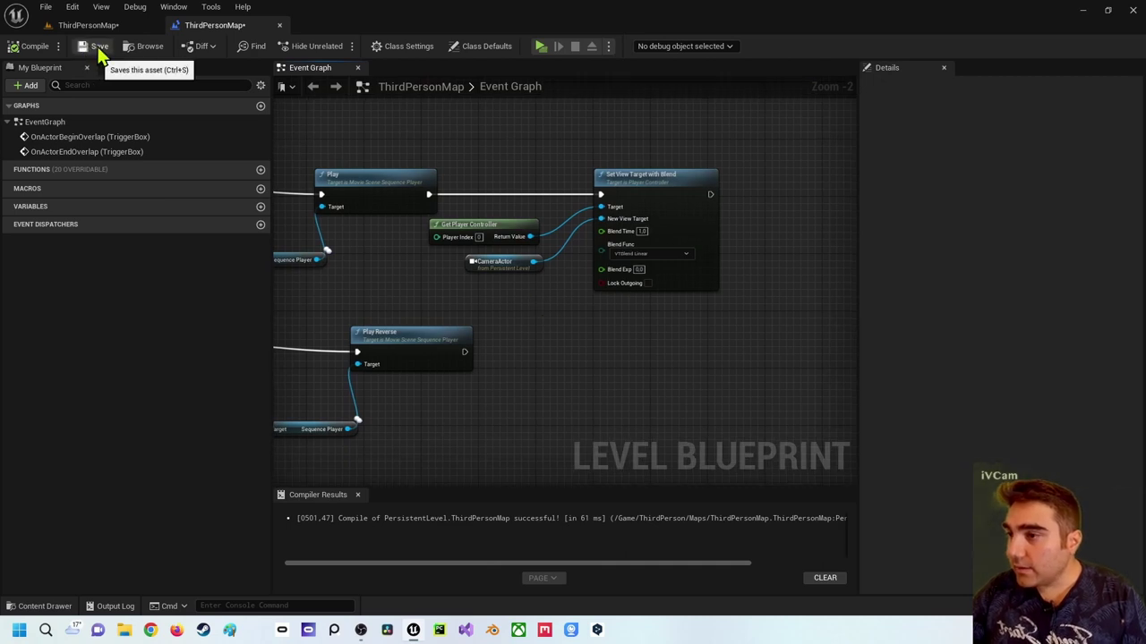
left_click(541, 46)
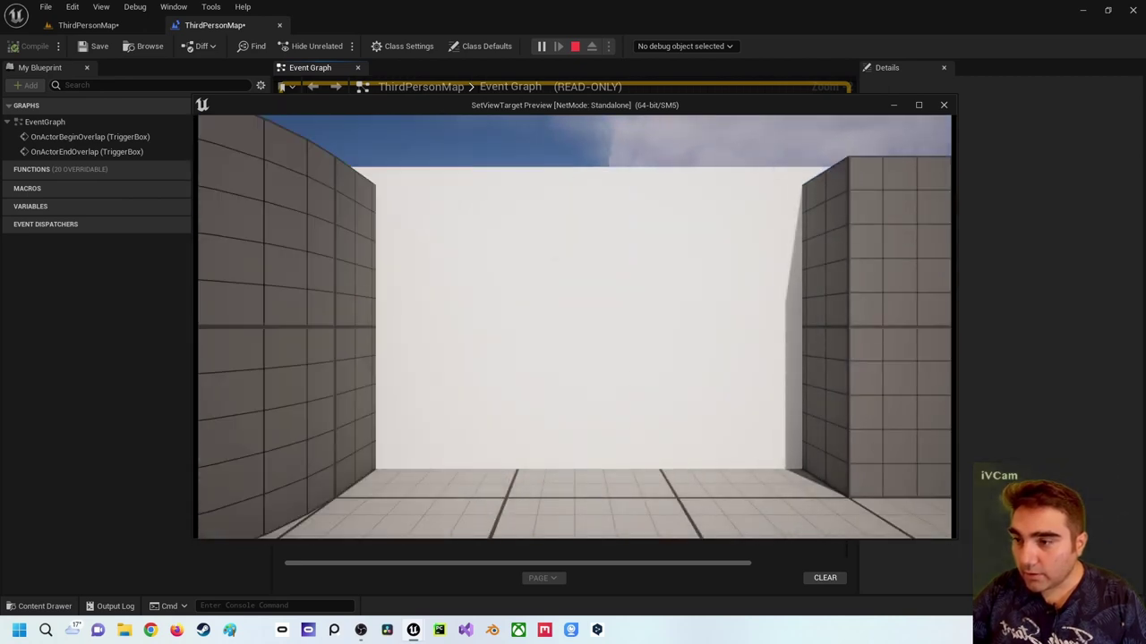
key("Escape")
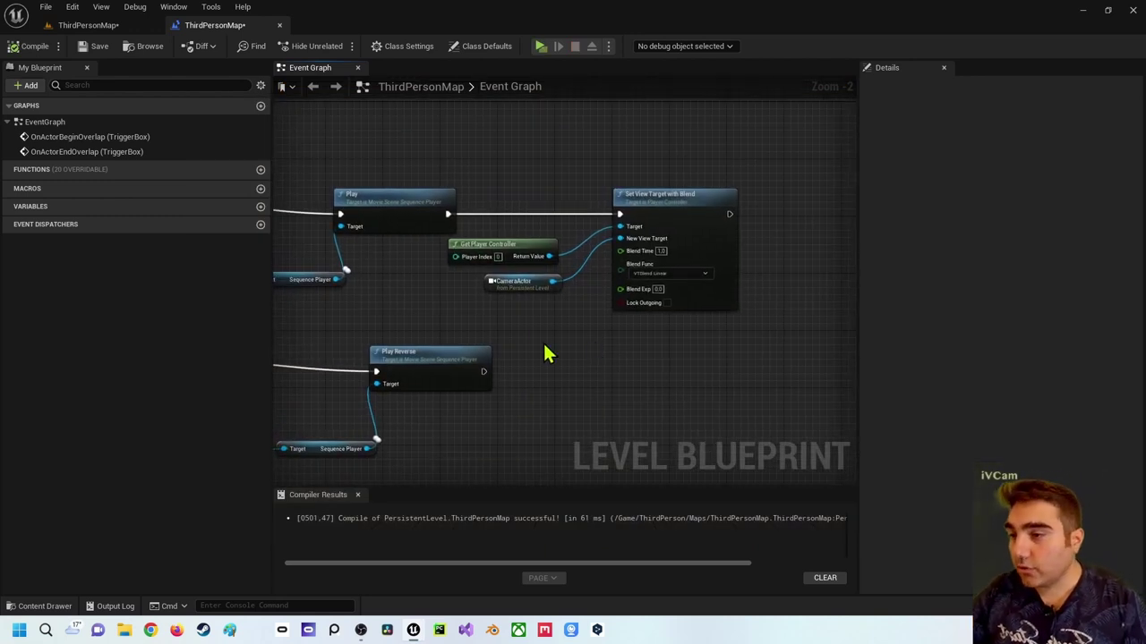
- Duplicate the Set View Target with Blend node and chain the original's exec into the copy
scroll(537, 335, "down", 2)
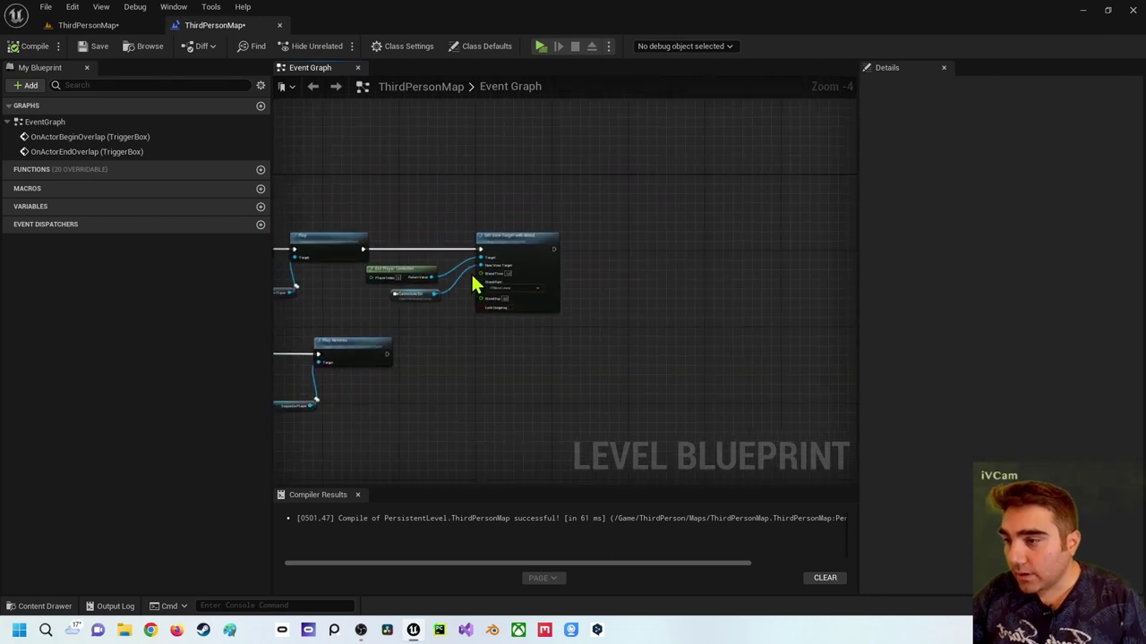
left_click(481, 231)
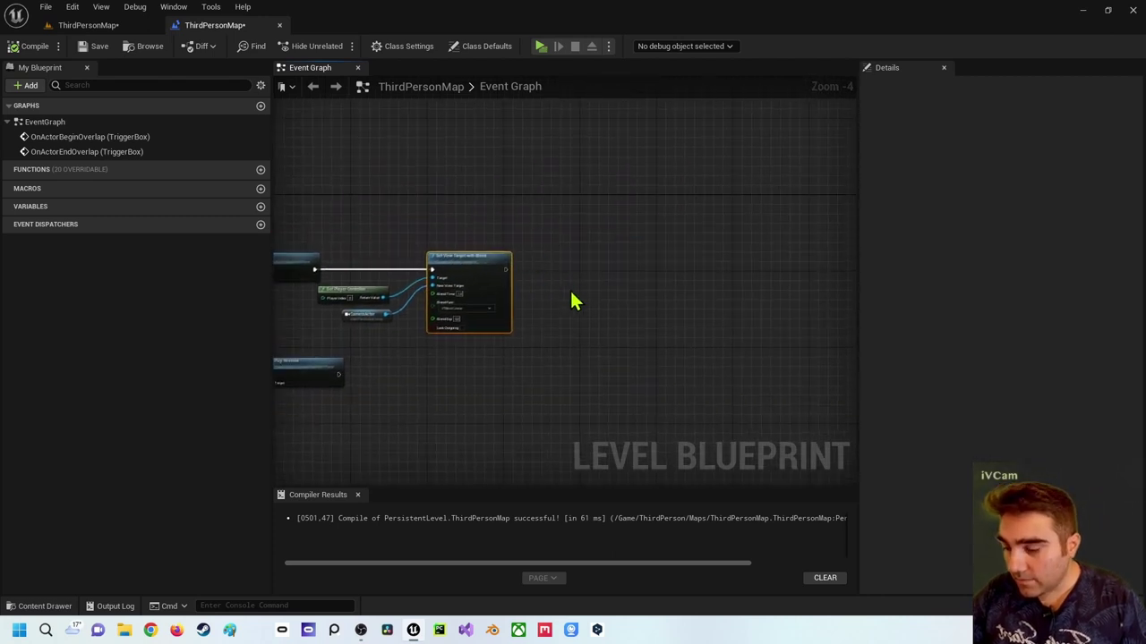
key("ctrl+c")
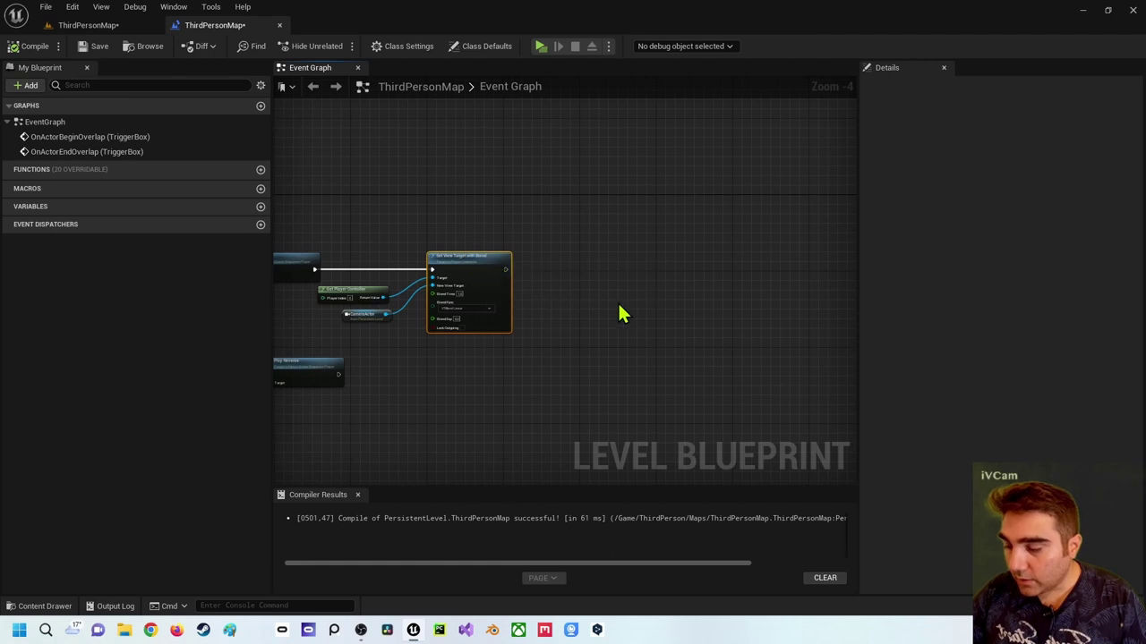
key("ctrl+v")
scroll(599, 285, "up", 4)
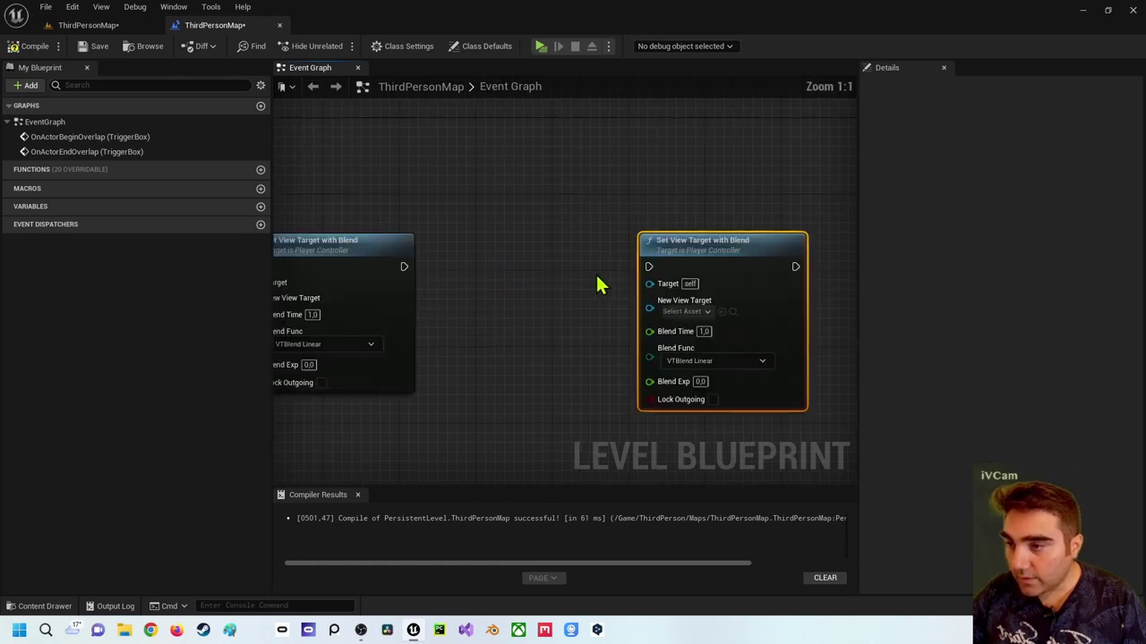
left_click_drag(404, 266, 723, 256)
- Give the copy's Target pin its own Get Player Controller node
mouse_move(525, 365)
right_mouse_down()
mouse_move(712, 254)
mouse_move(573, 255)
right_mouse_up()
left_click_drag(676, 199, 586, 255)
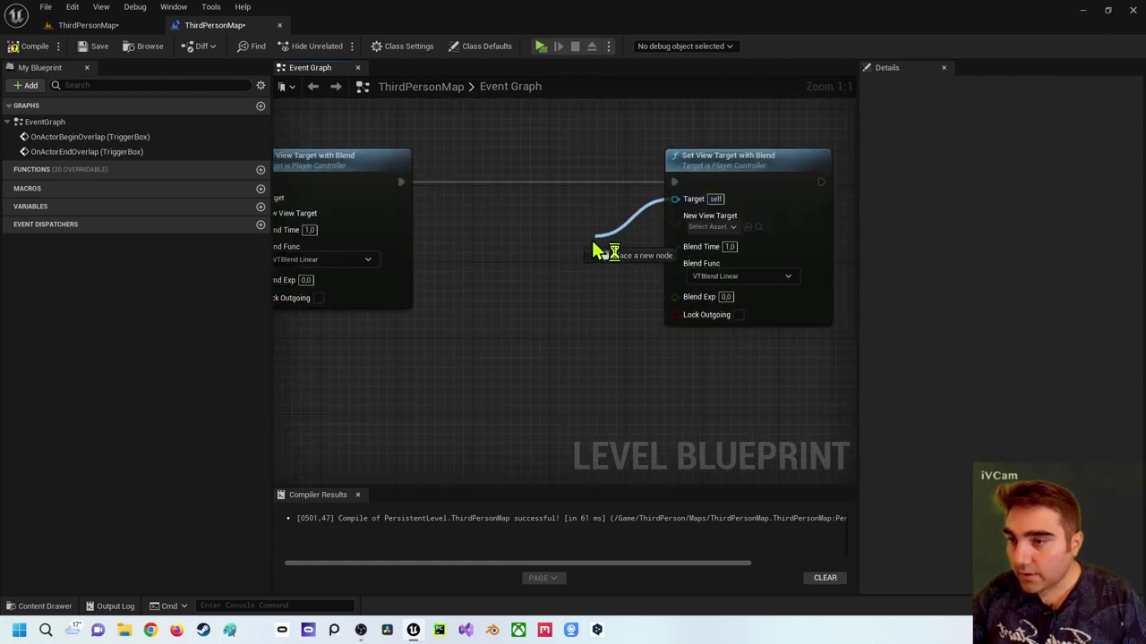
type("getplay")
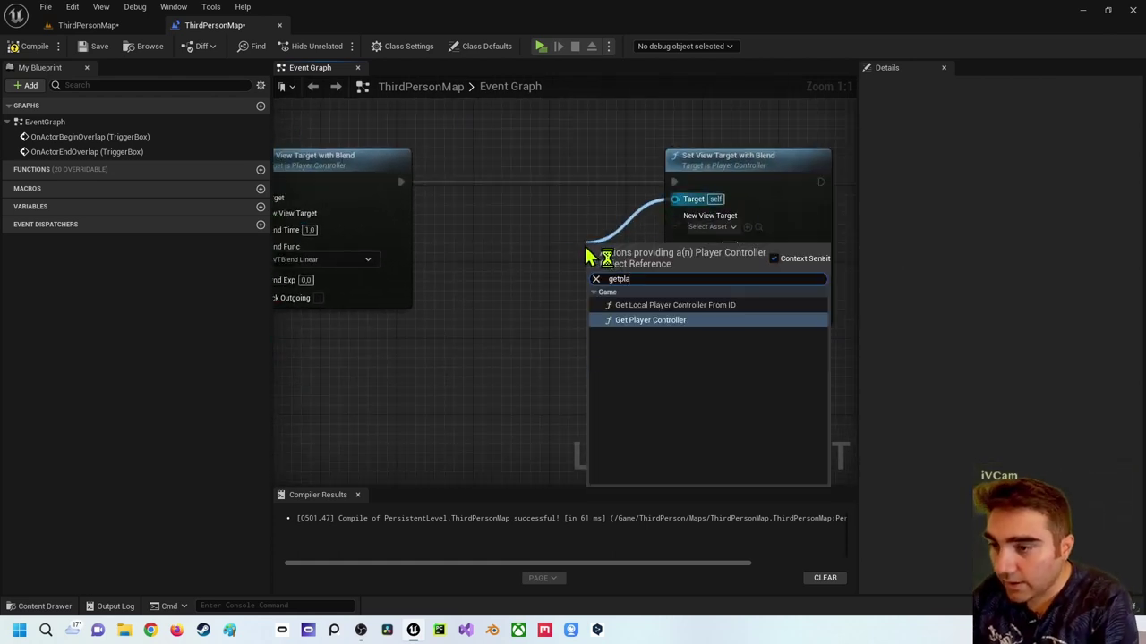
key("Down")
key("Return")
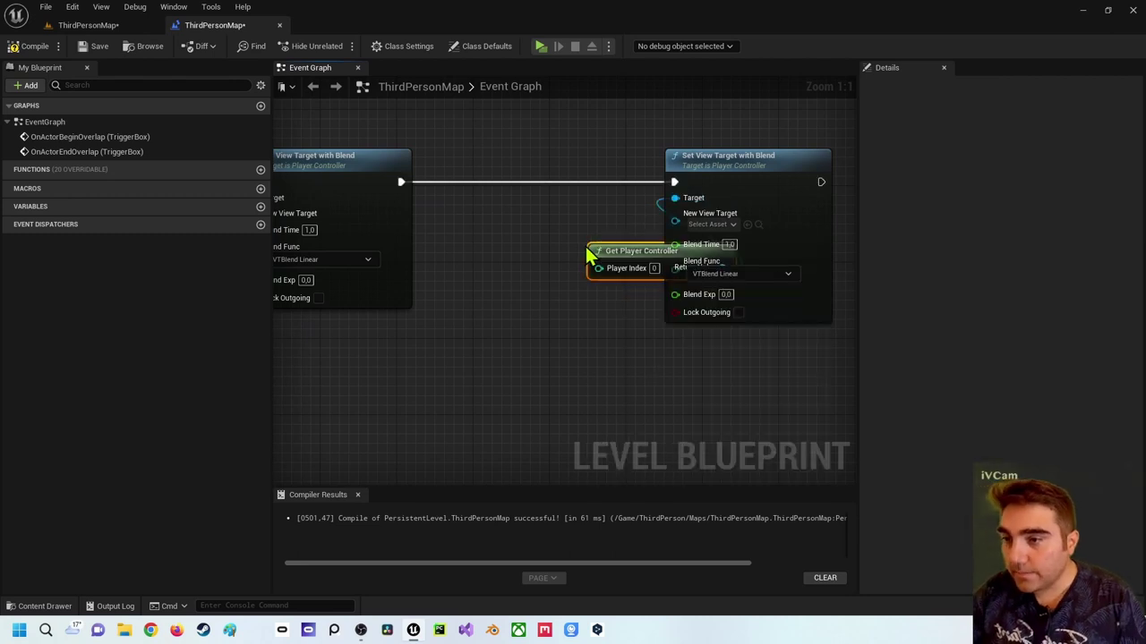
mouse_move(585, 246)
left_mouse_down()
mouse_move(543, 233)
mouse_move(515, 204)
left_mouse_up()
left_click(707, 224)
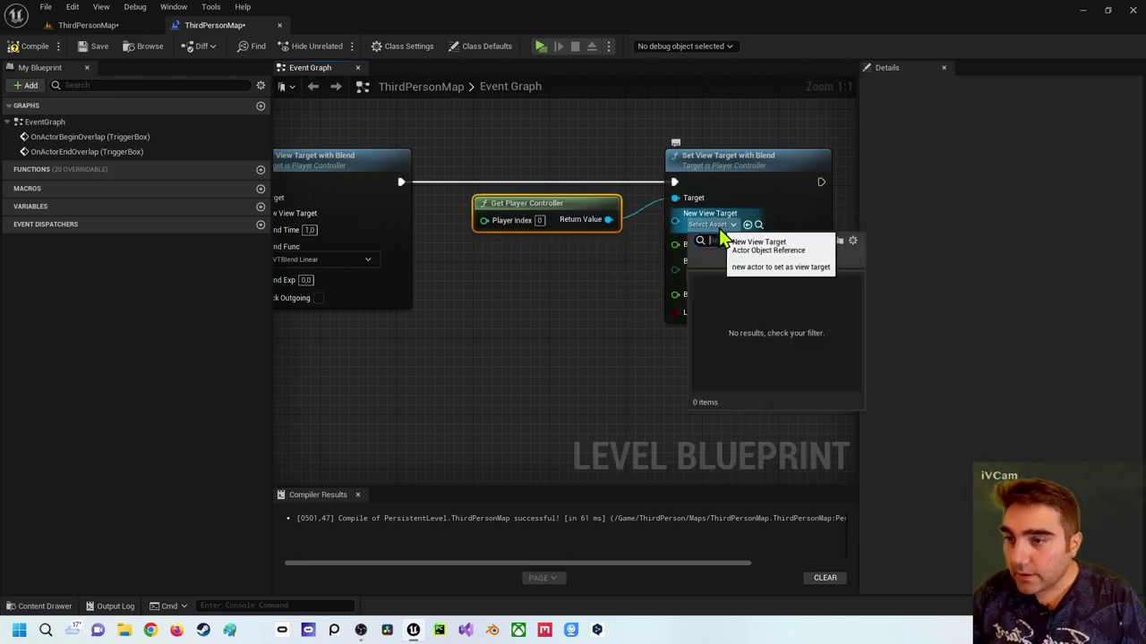
left_click(613, 311)
- In Project Settings > Maps & Modes, expand Selected GameMode and browse to the Default Pawn Class
left_click(125, 25)
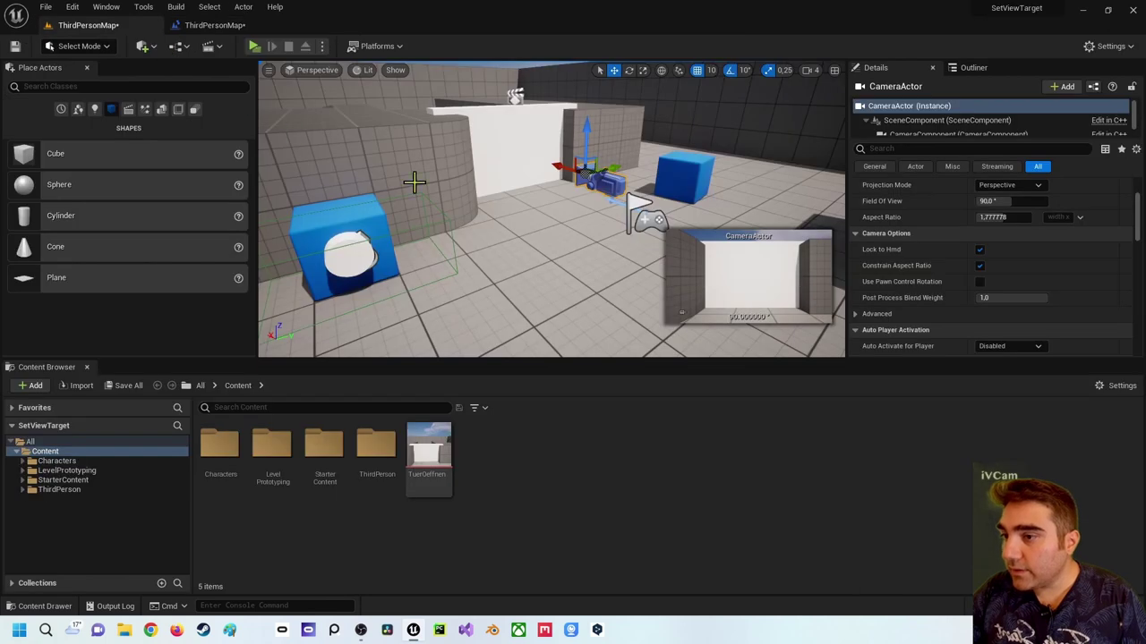
left_click(71, 7)
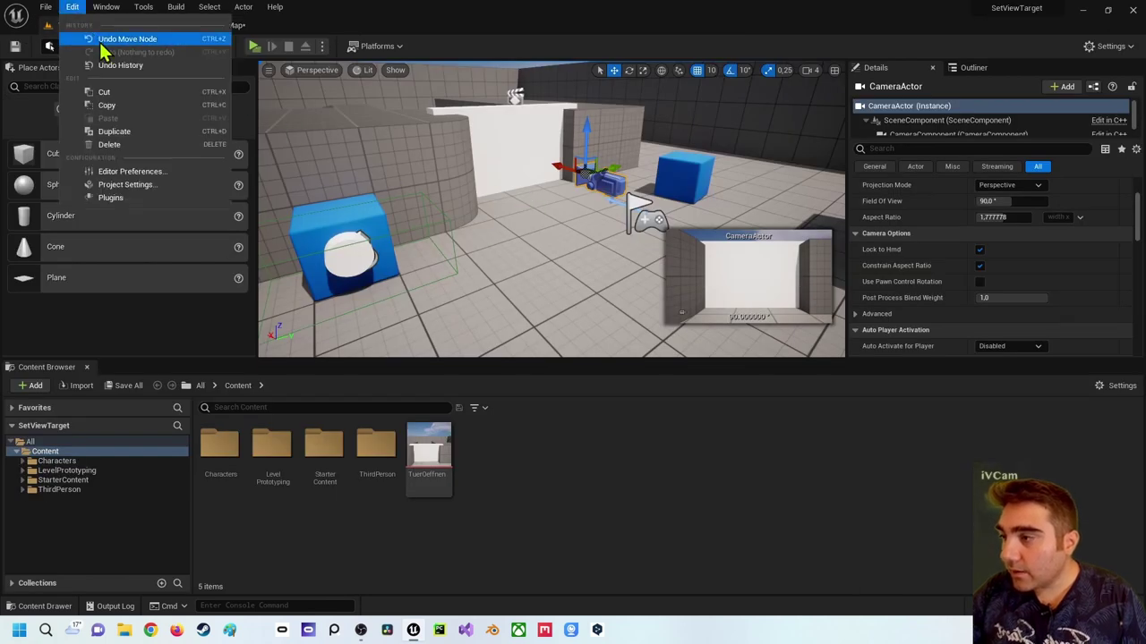
left_click(117, 190)
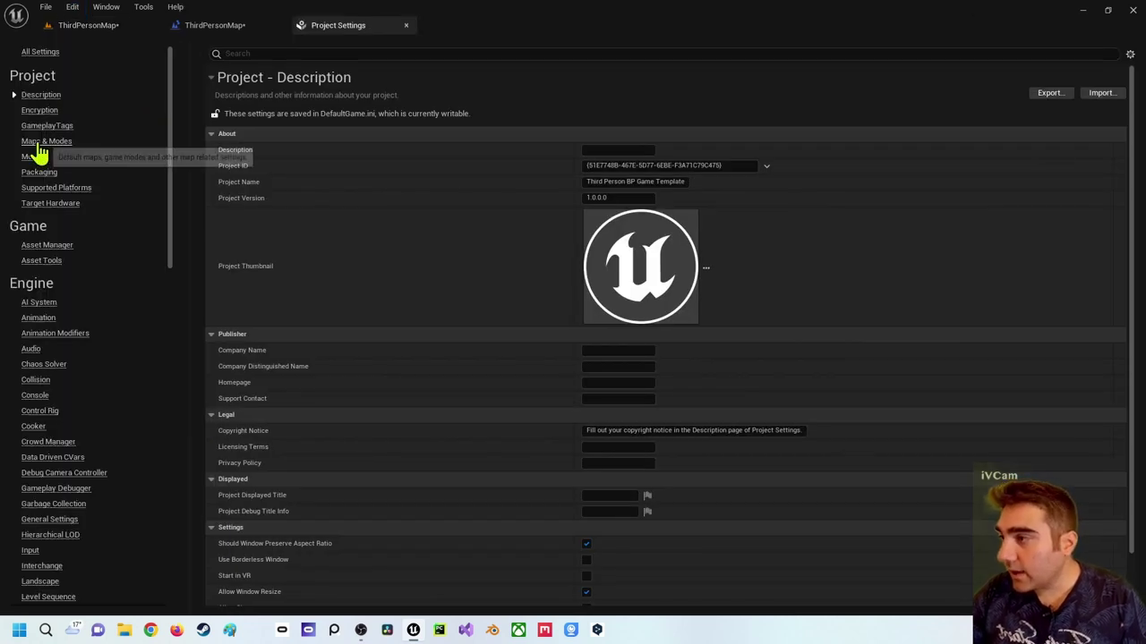
left_click(45, 141)
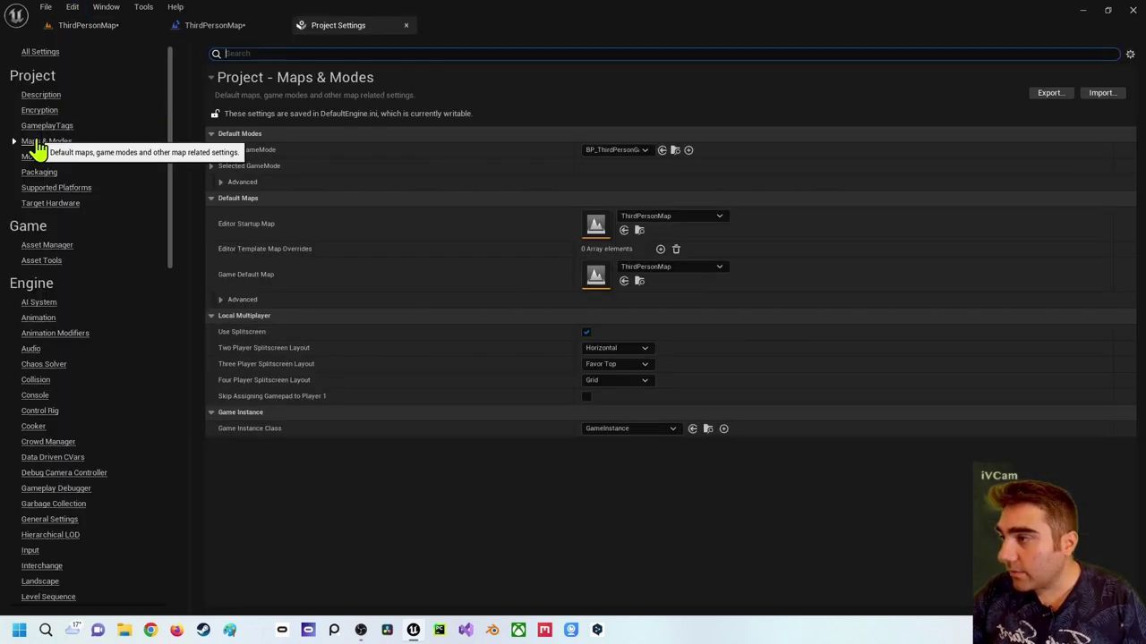
left_click(212, 169)
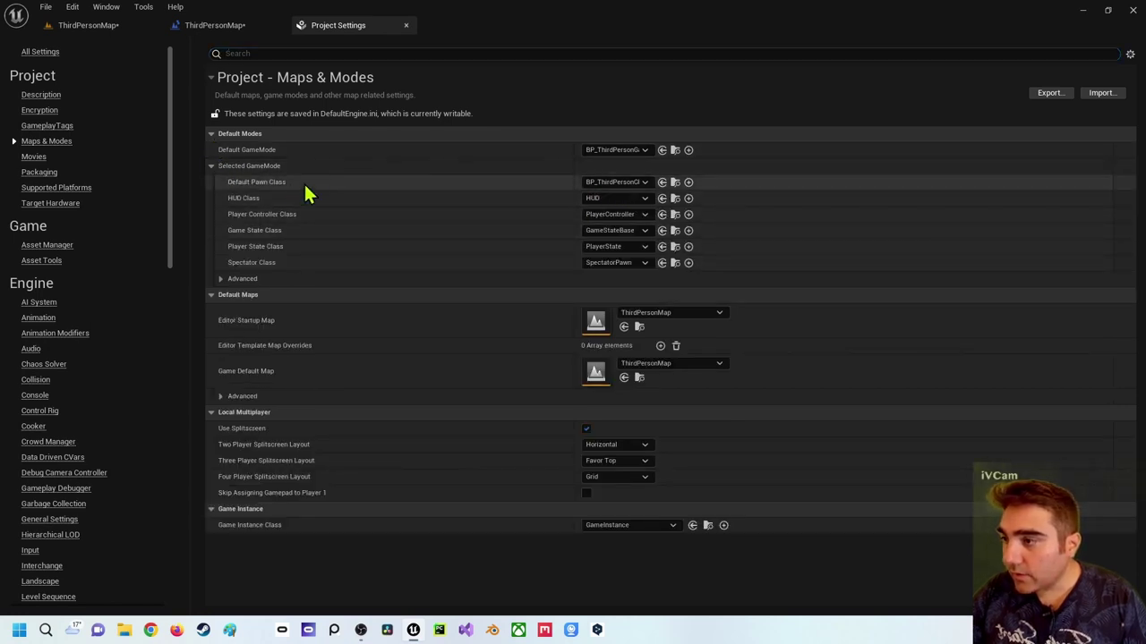
left_click(675, 182)
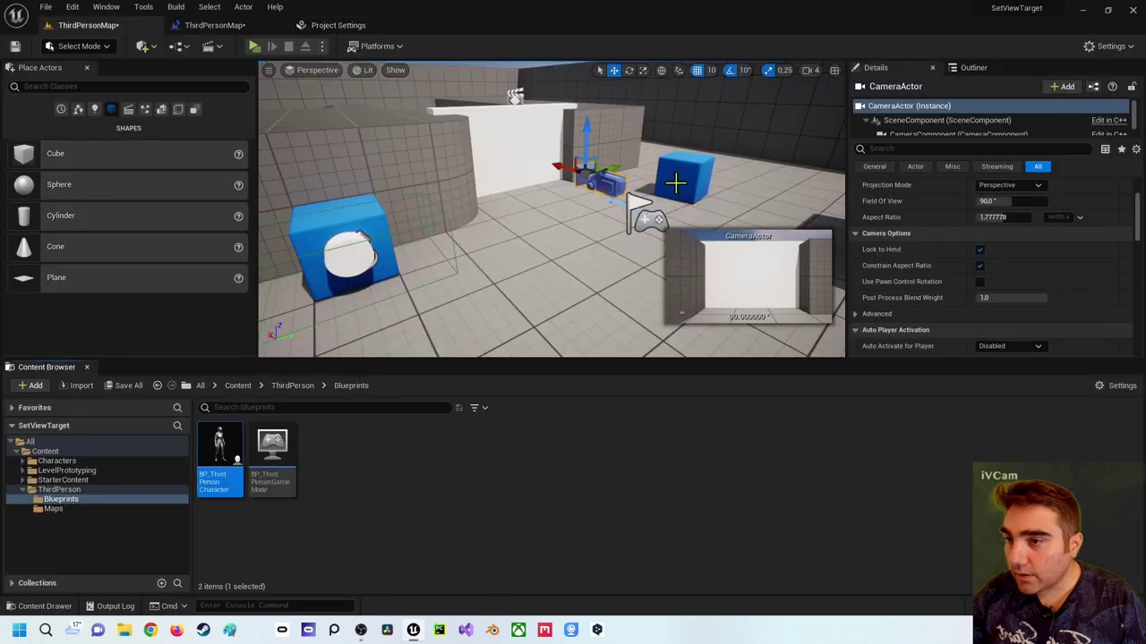
- Navigate the Content Browser to the ThirdPerson Blueprints folder
left_click(47, 463)
left_click(62, 500)
left_click(66, 491)
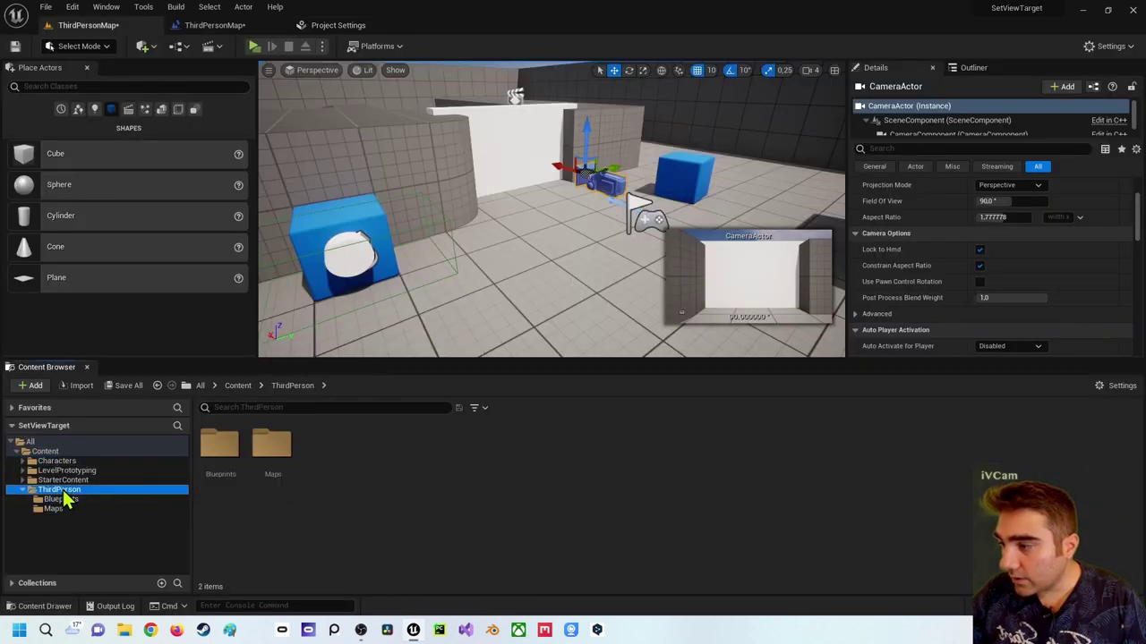
left_click(66, 499)
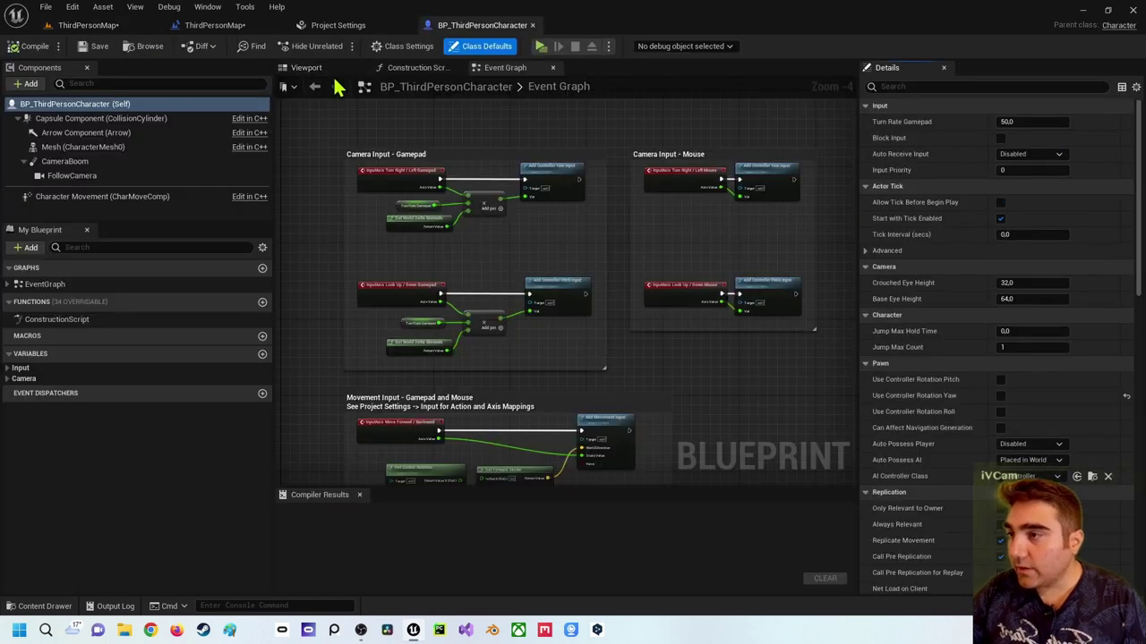
- Inspect BP_ThirdPersonCharacter's mesh and follow camera, then return to the level blueprint graph
scroll(505, 233, "up", 1)
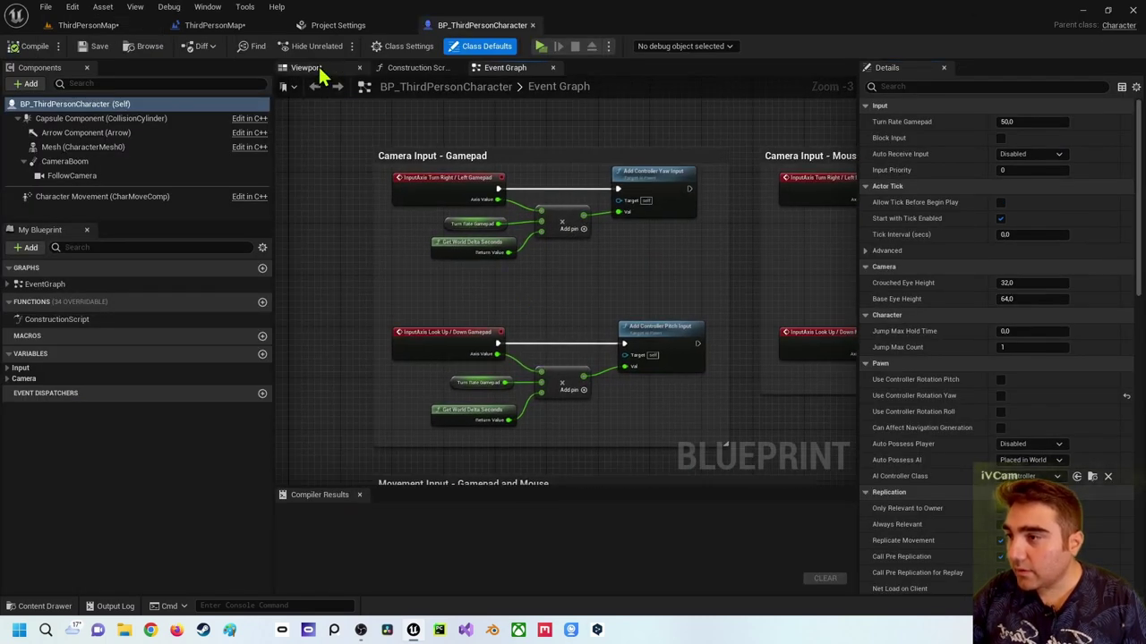
left_click(308, 68)
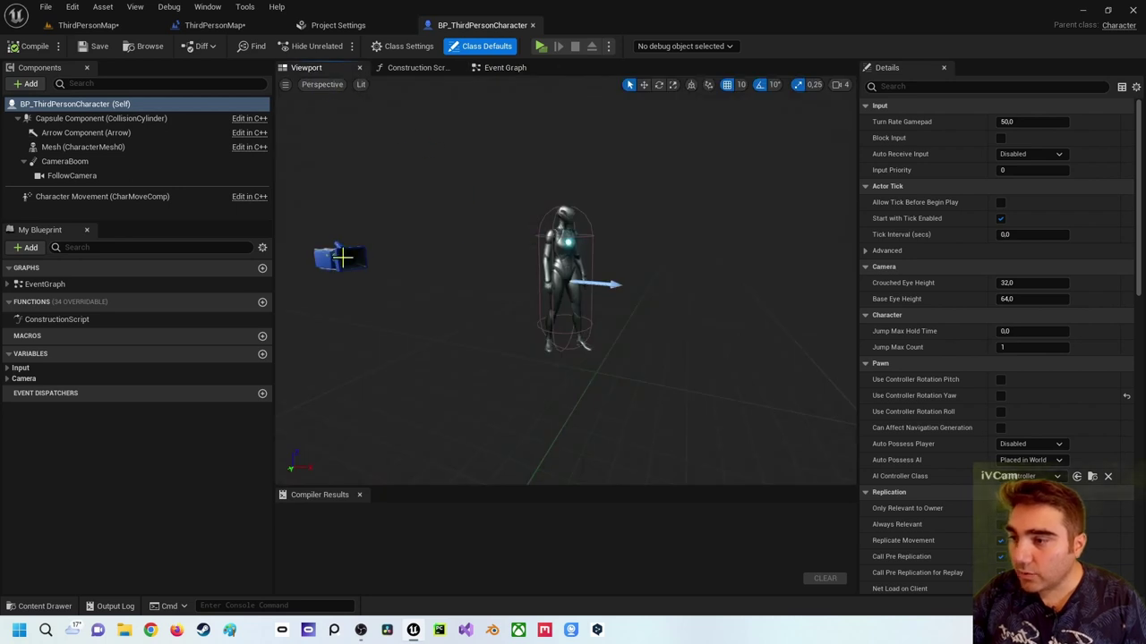
left_click_drag(483, 246, 528, 276)
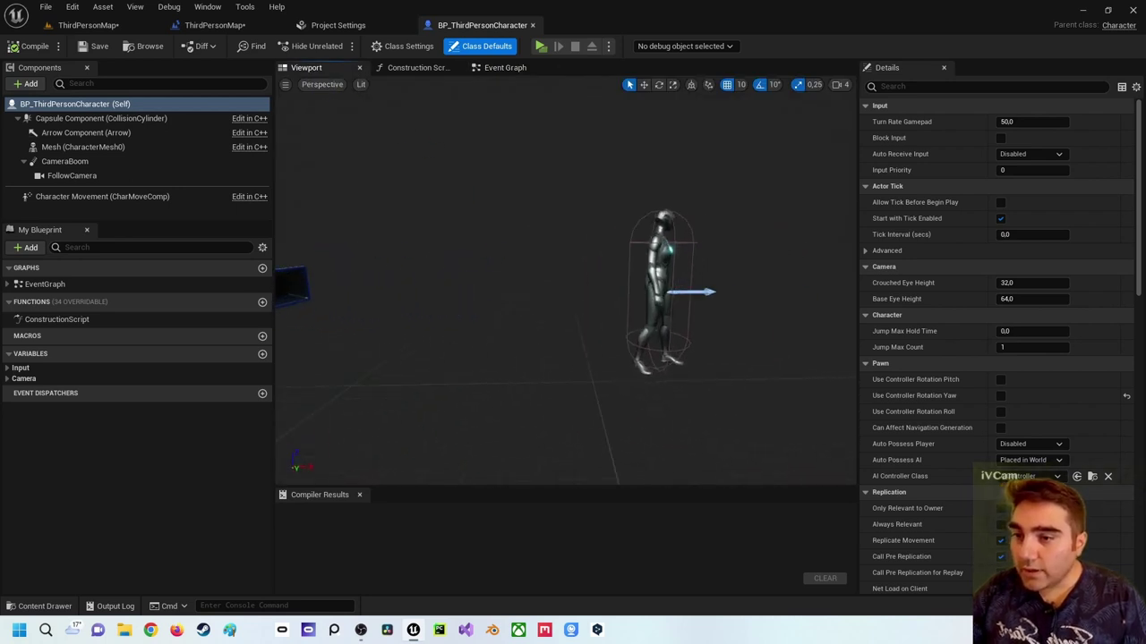
left_click(669, 257)
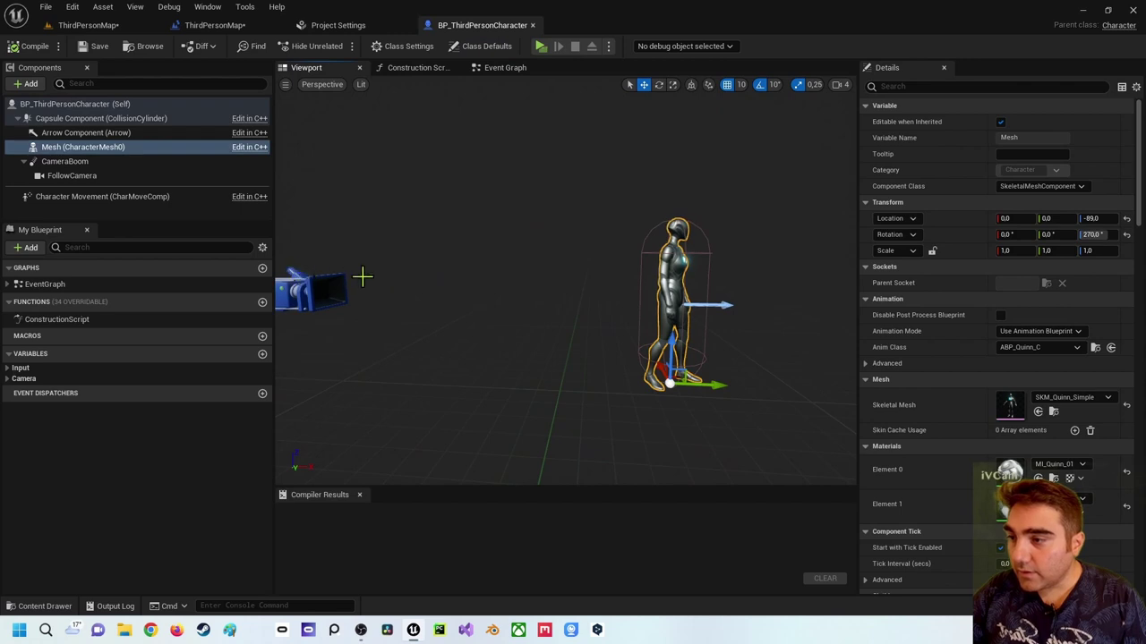
left_click(296, 284)
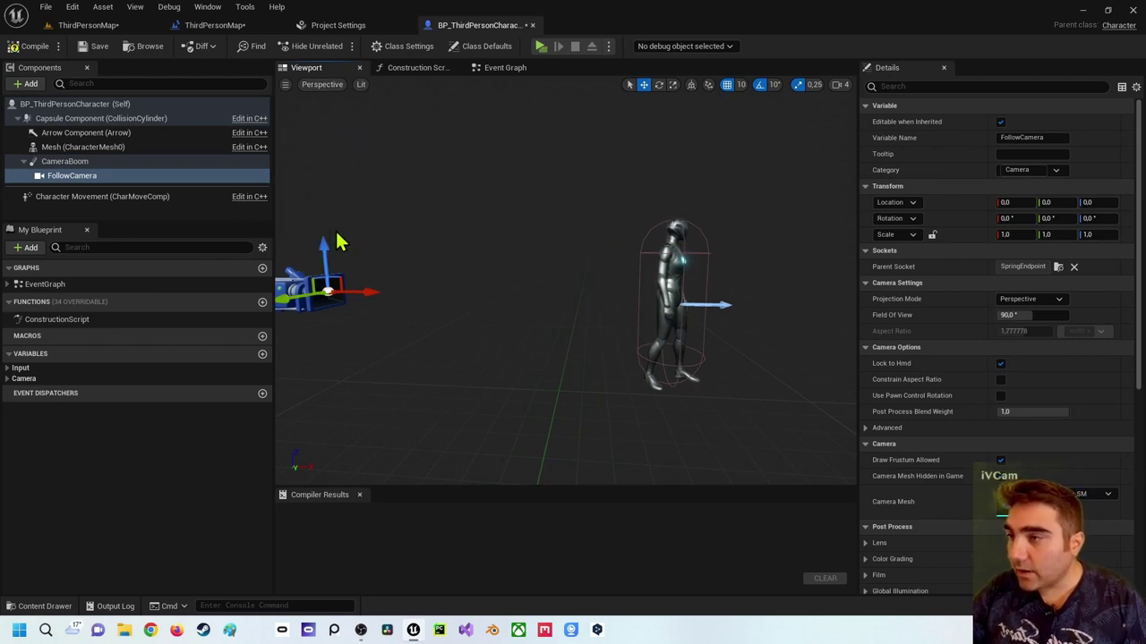
left_click(218, 27)
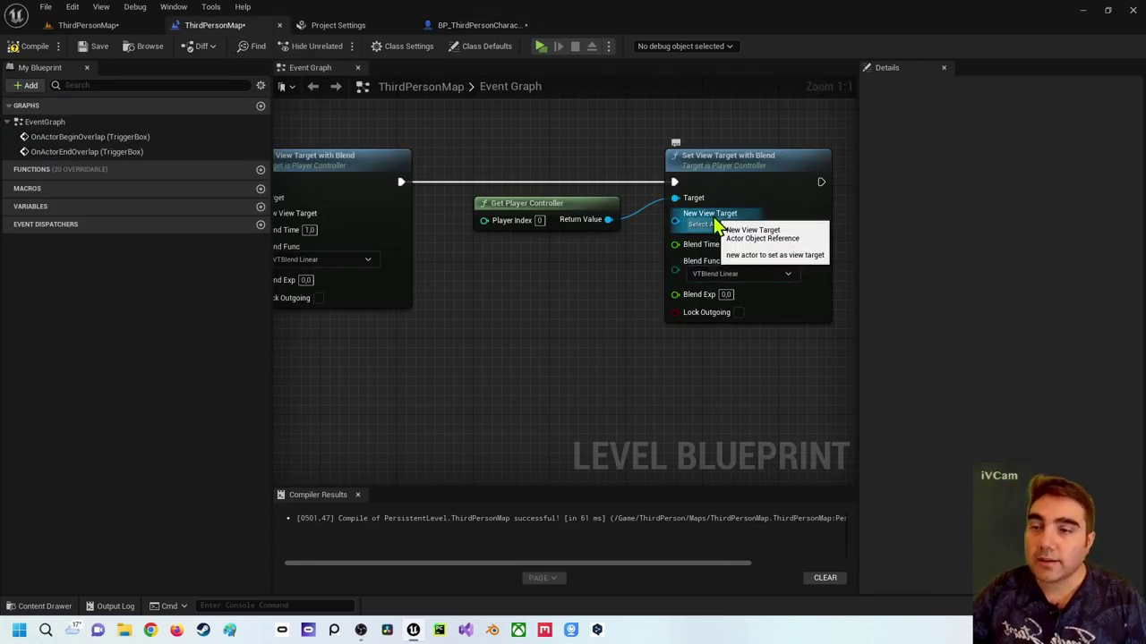
- Place BP_ThirdPersonCharacter in the level and delete the PlayerStart
left_click(116, 25)
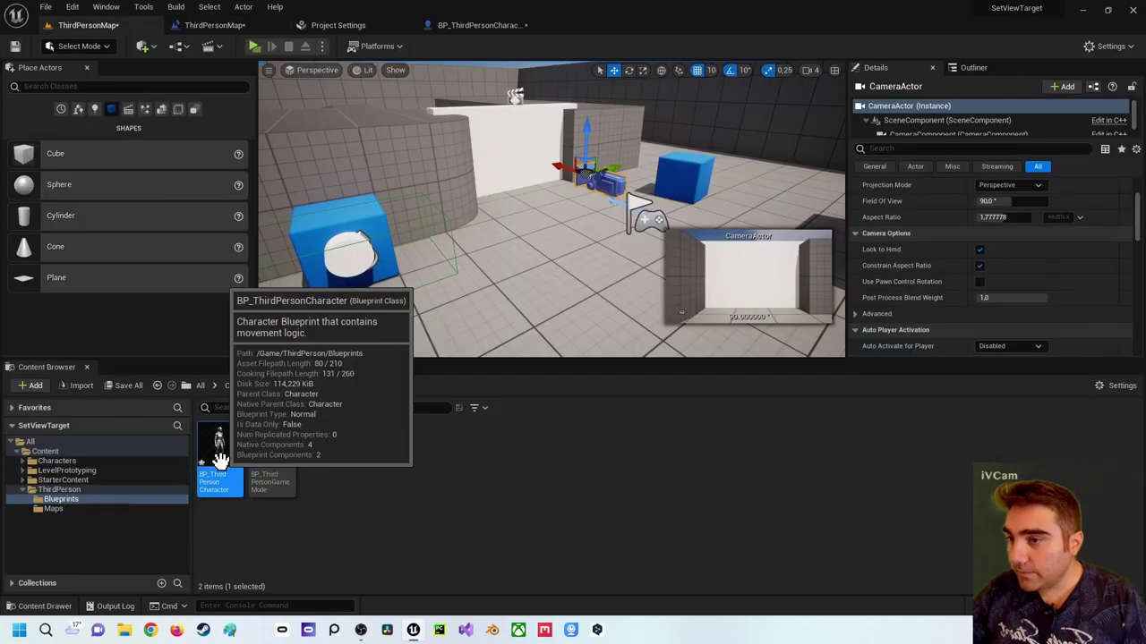
left_click_drag(219, 458, 560, 222)
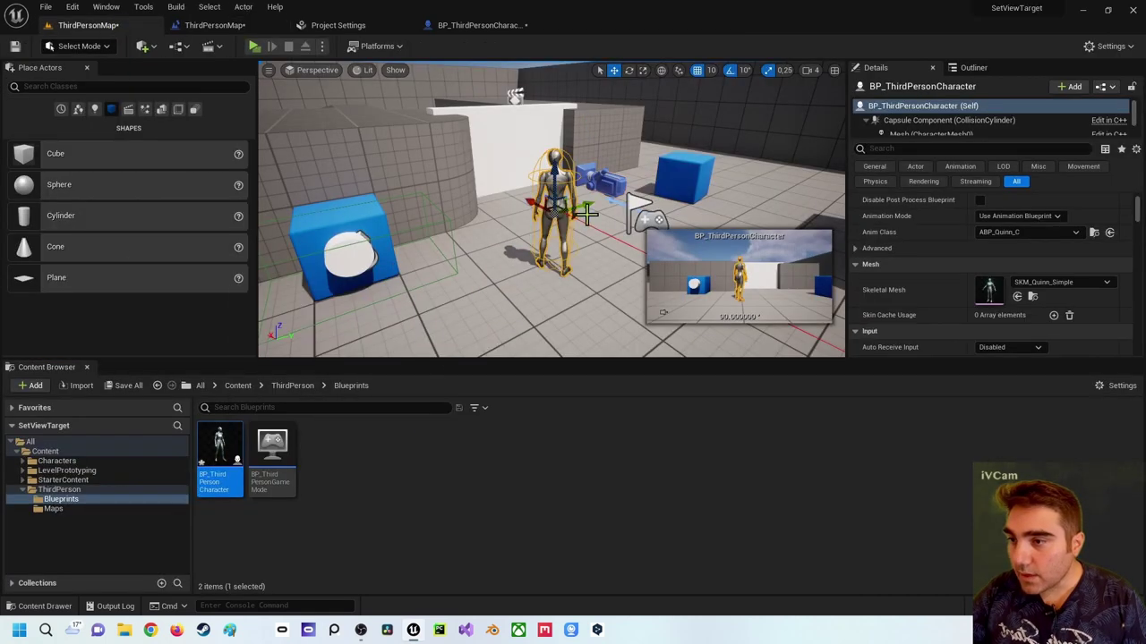
right_click_drag(587, 213, 580, 207)
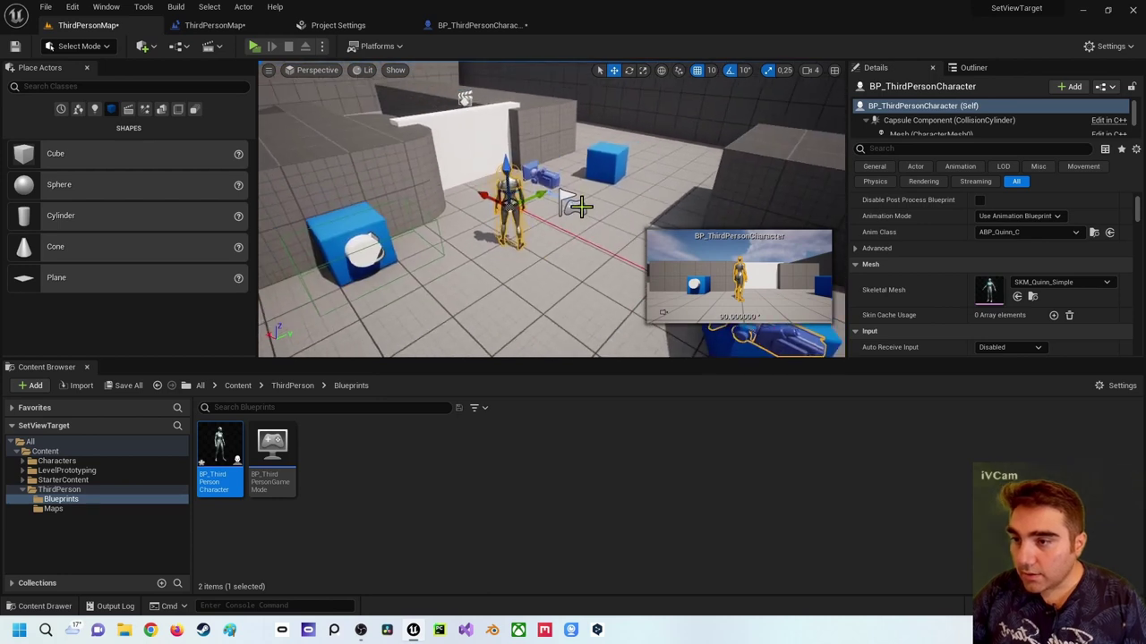
left_click(580, 207)
key("Delete")
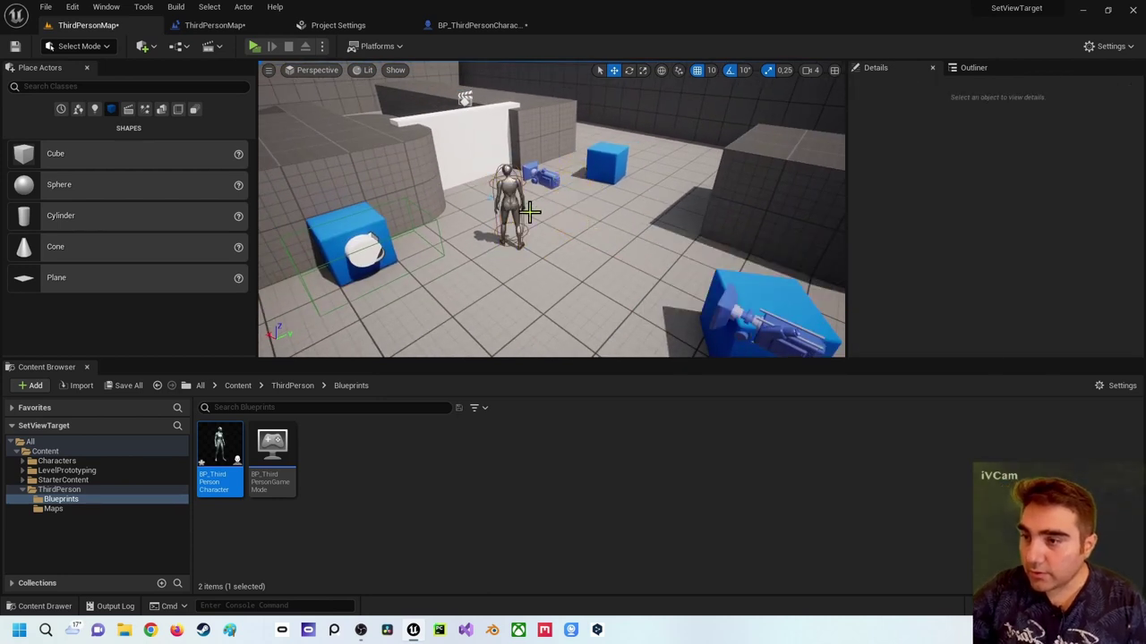
left_click(519, 210)
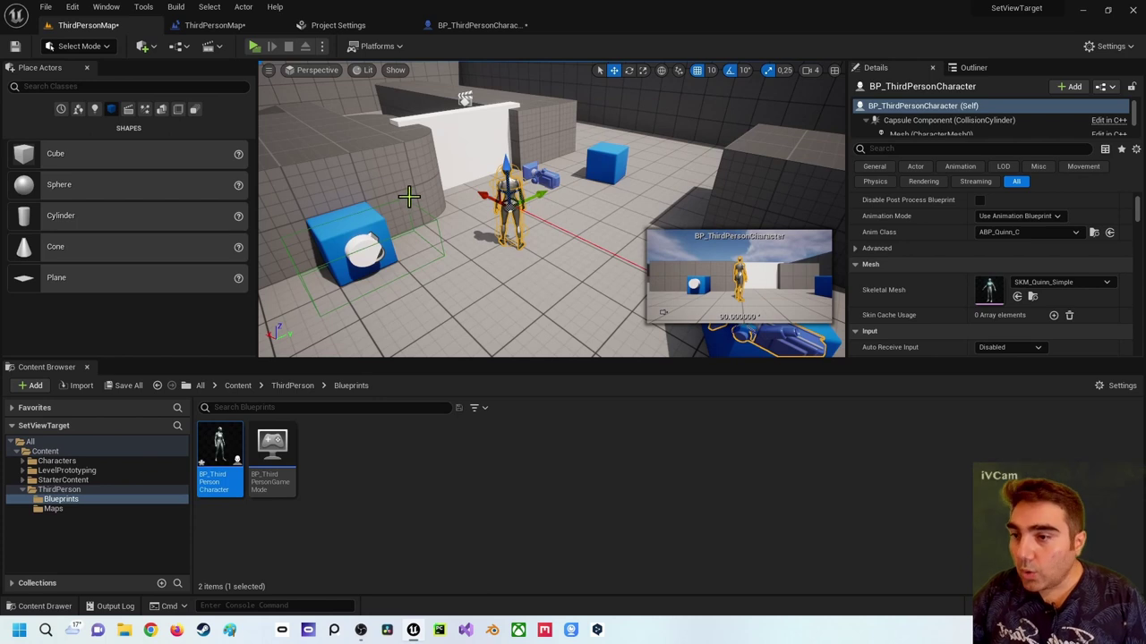
- Check the character blueprint's FollowCamera component, then go back to the level blueprint graph
left_click(474, 25)
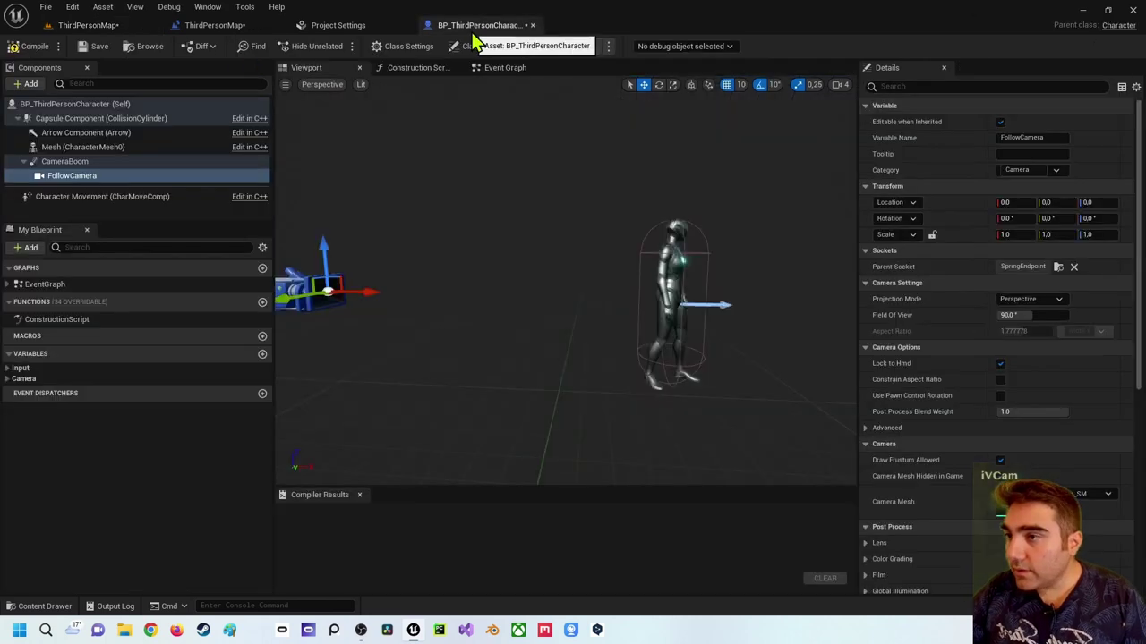
left_click(72, 175)
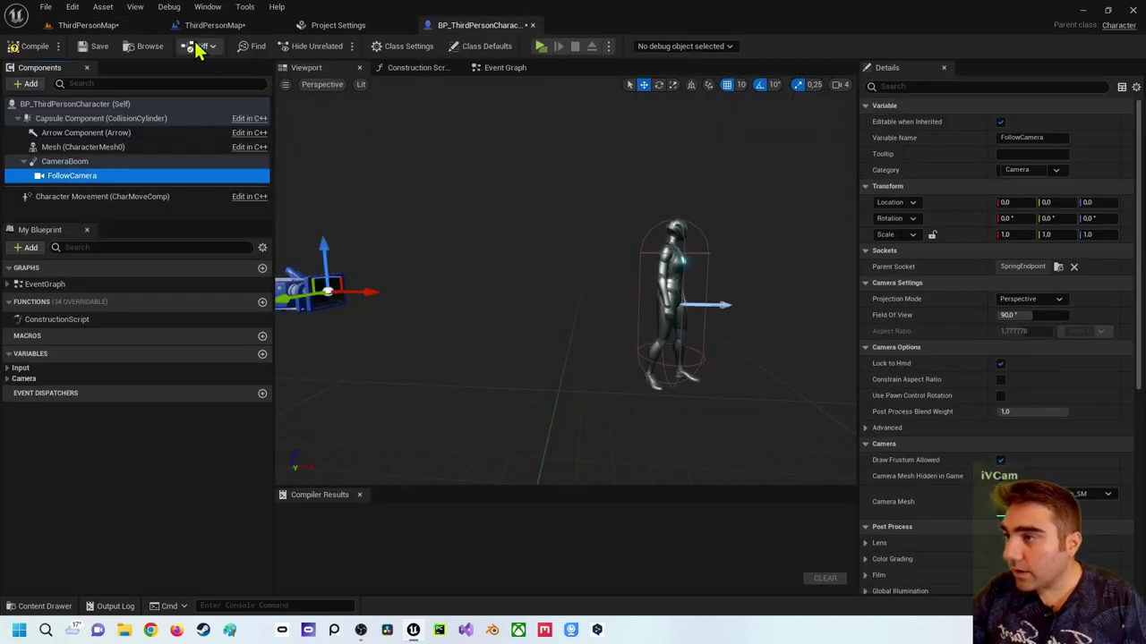
left_click(88, 25)
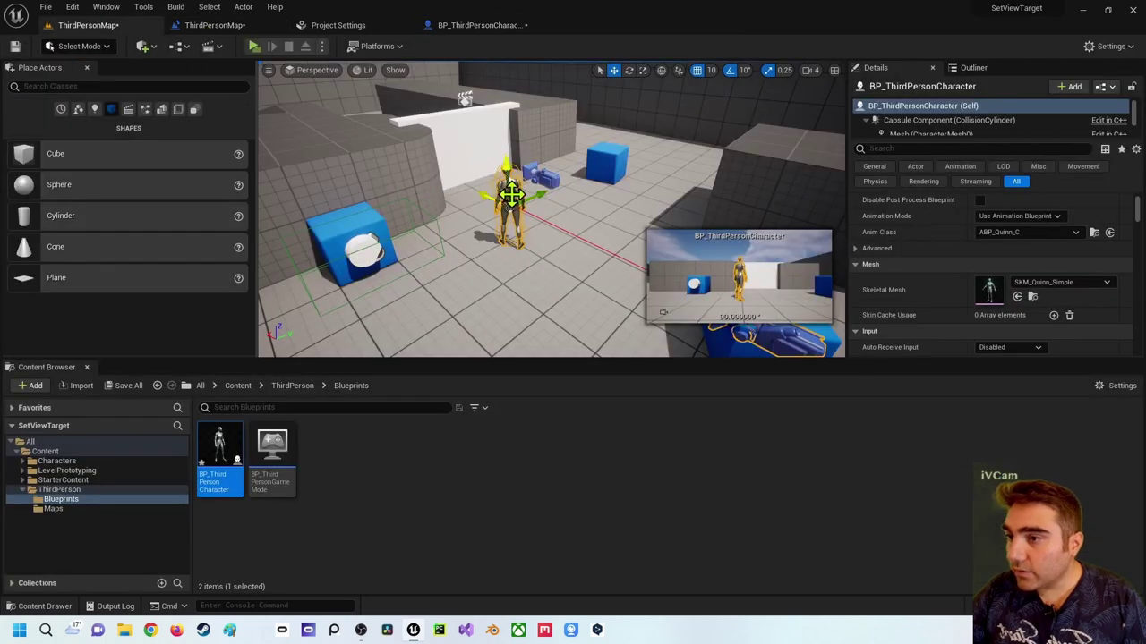
left_click(512, 195)
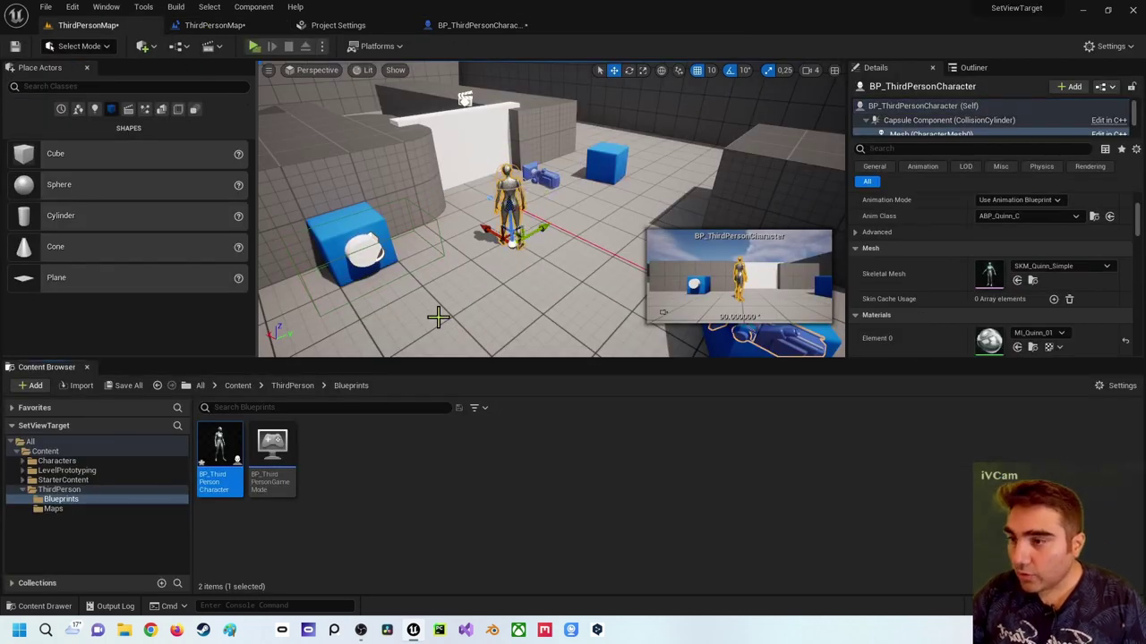
double_click(213, 458)
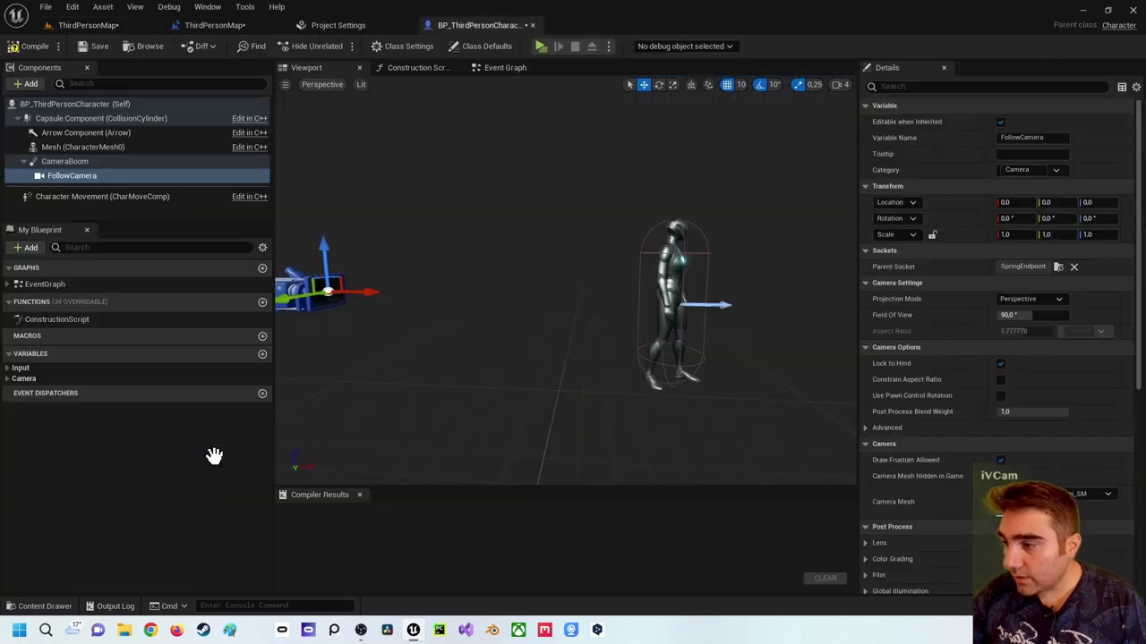
left_click(86, 178)
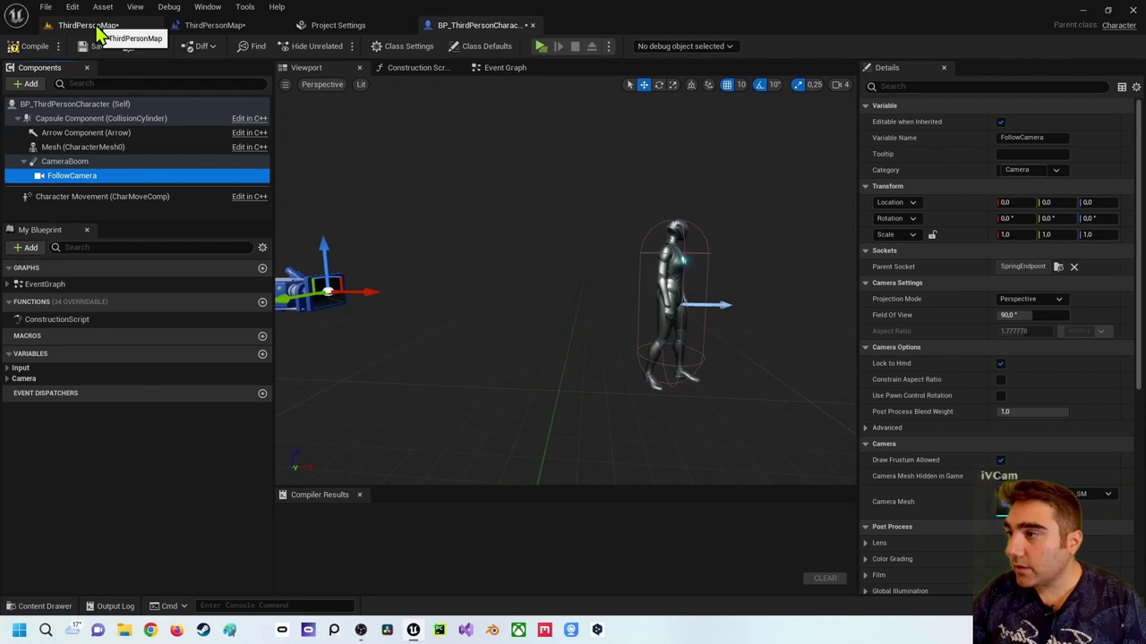
left_click(245, 33)
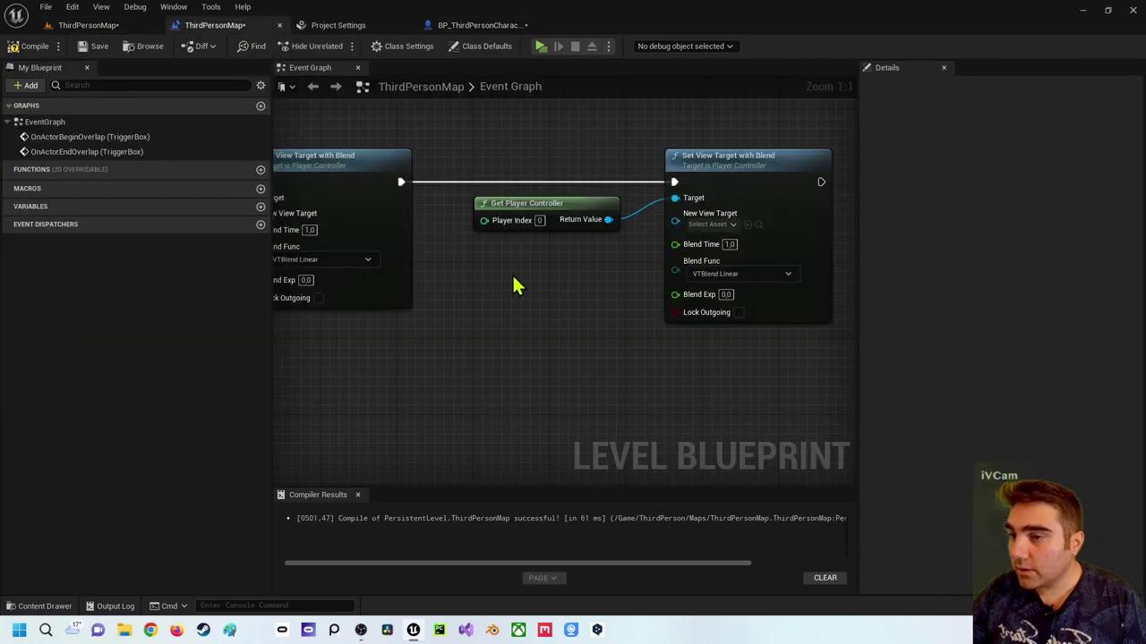
- Add a BP_ThirdPersonCharacter reference node and position it beneath Get Player Controller
right_click(481, 265)
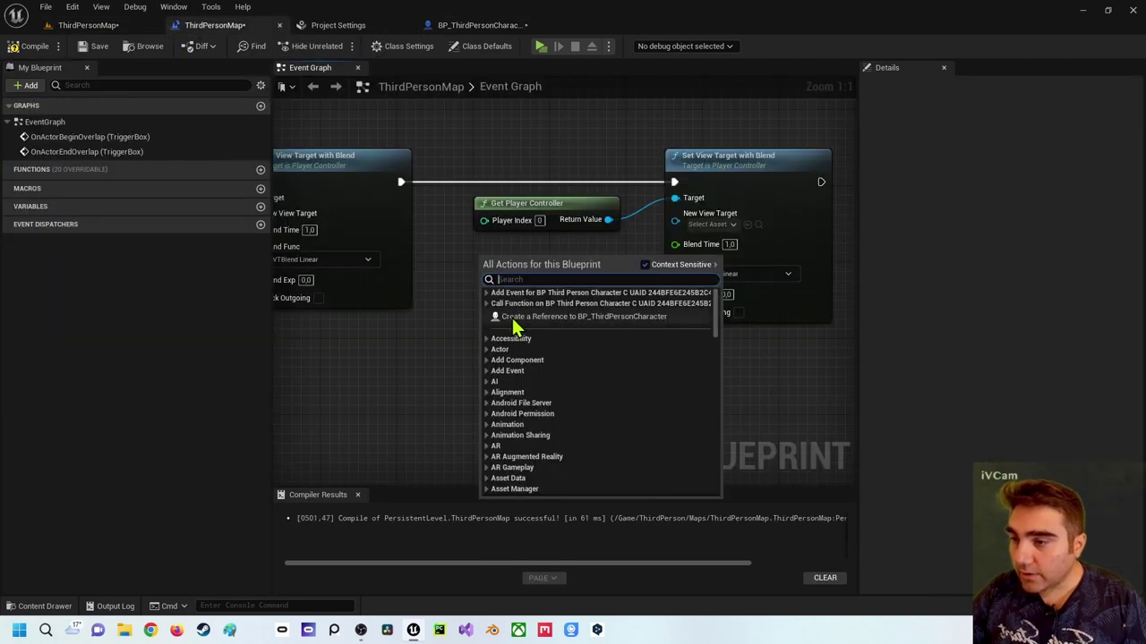
left_click(559, 318)
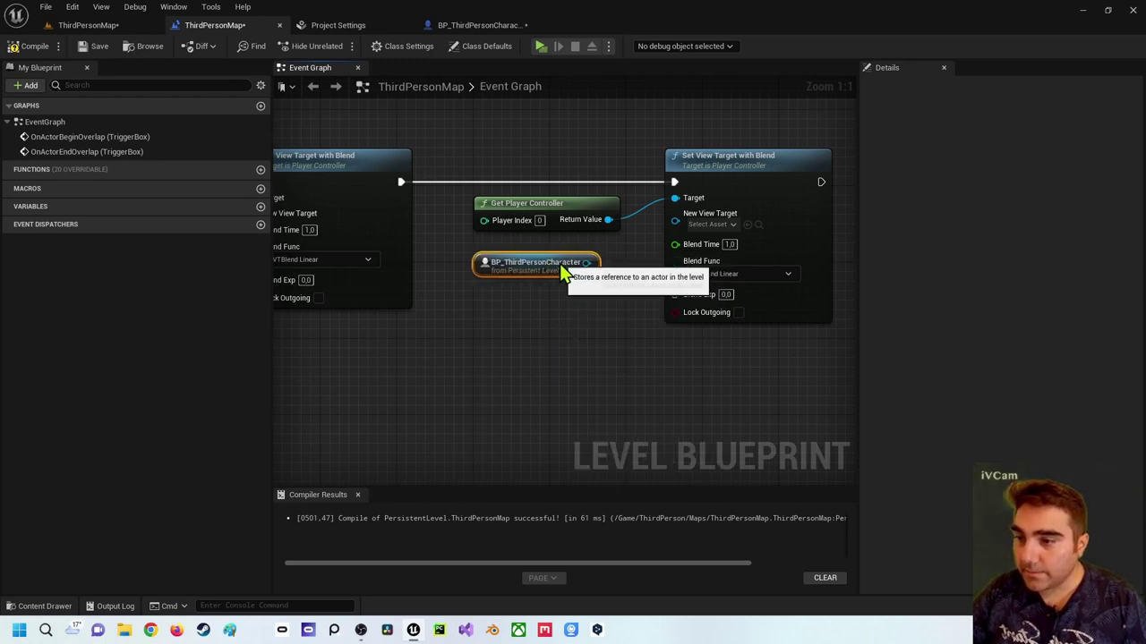
mouse_move(566, 264)
left_mouse_down()
mouse_move(557, 255)
mouse_move(677, 215)
left_mouse_up()
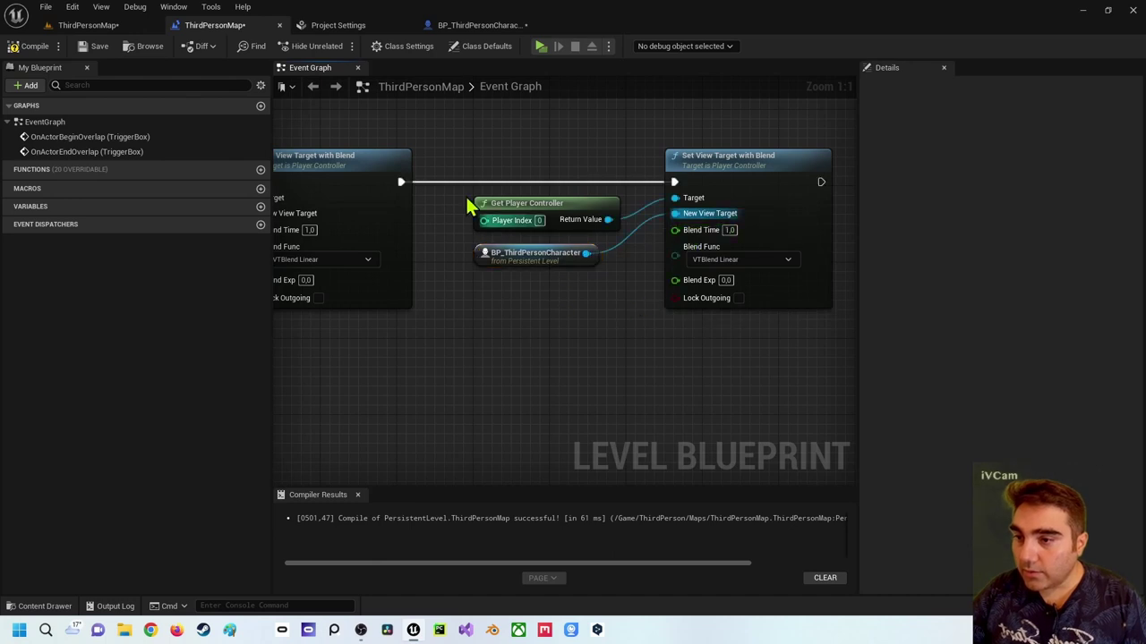
- Test-play the level, stop the preview, and return to the ThirdPersonMap level editor
left_click(542, 47)
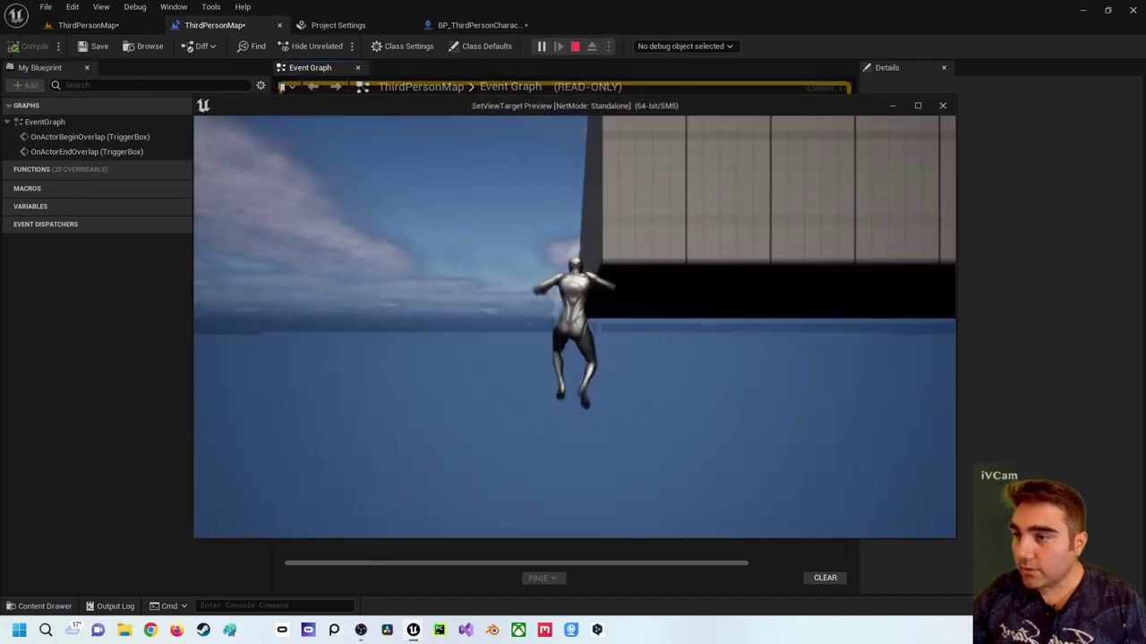
key("Escape")
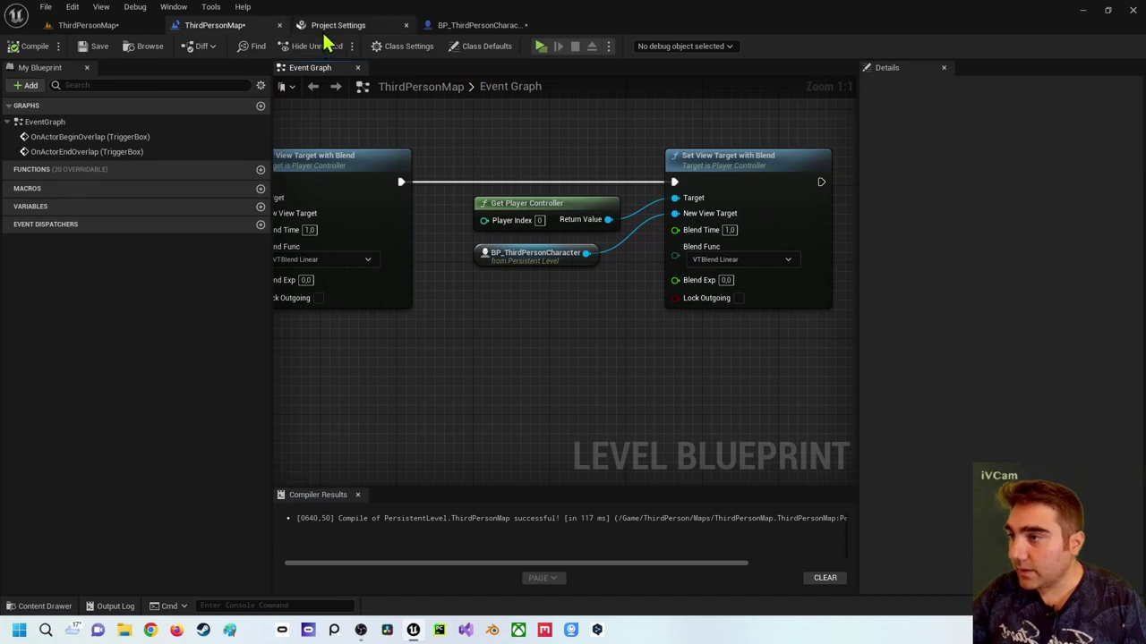
left_click(132, 29)
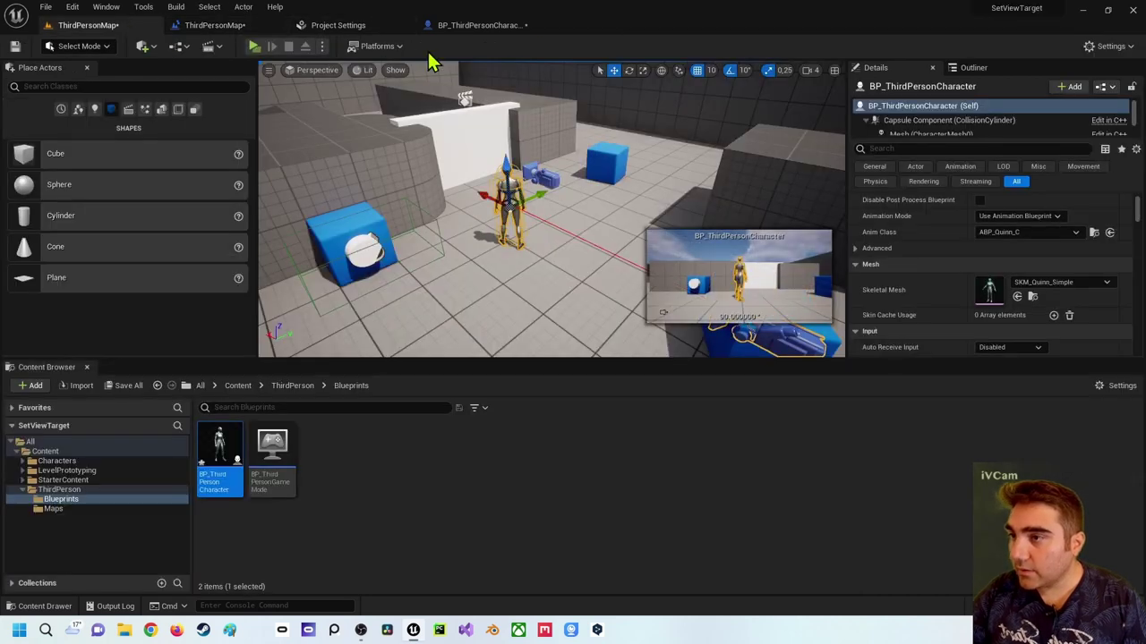
- Set the placed character's Auto Possess Player to Player 0 and save the ThirdPersonMap level
left_click(321, 52)
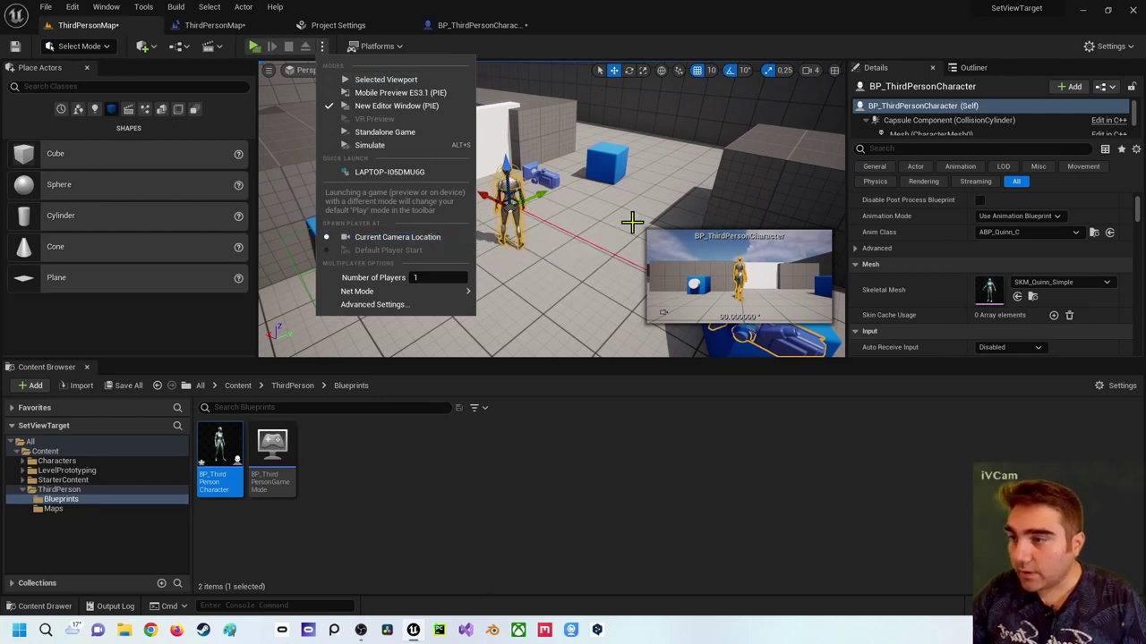
left_click(904, 148)
type("Autopo")
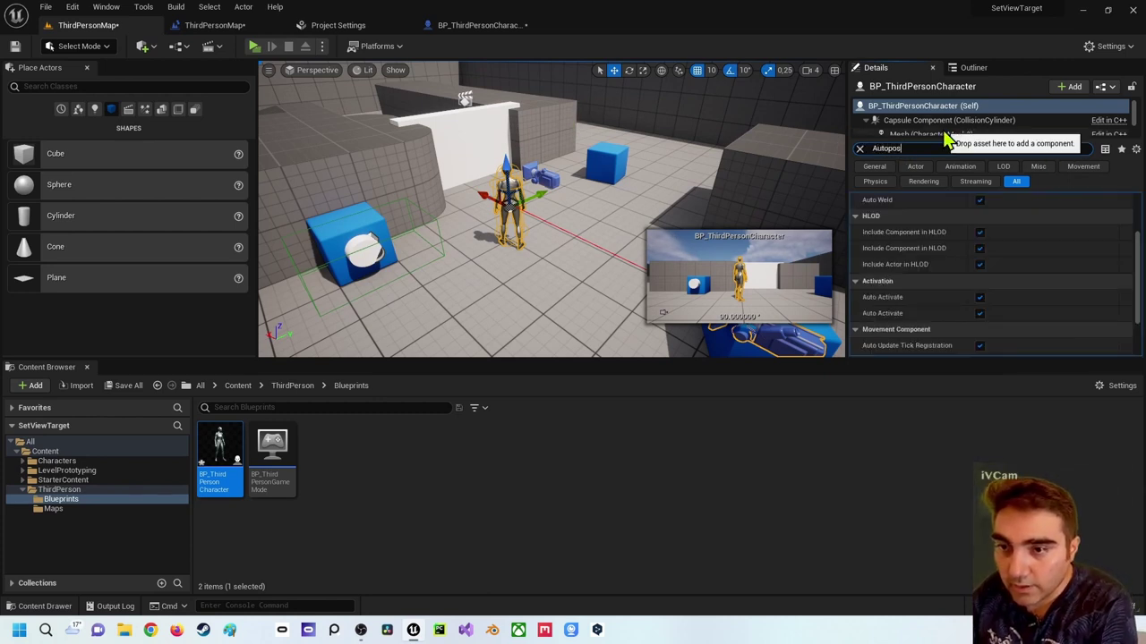
type("ss")
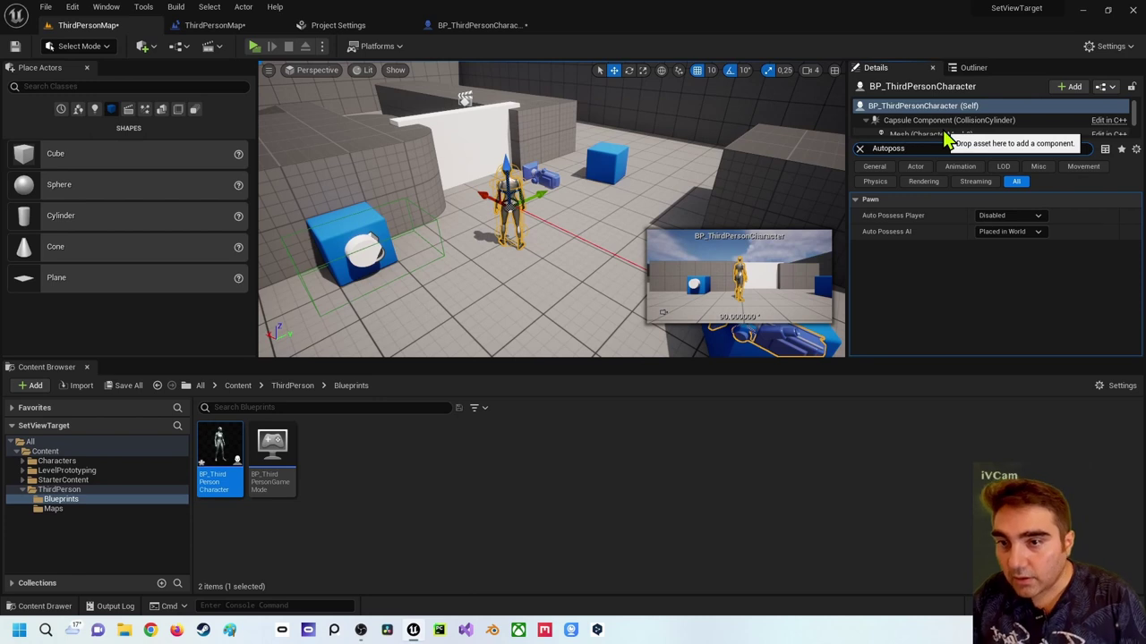
left_click(1009, 217)
left_click(1004, 239)
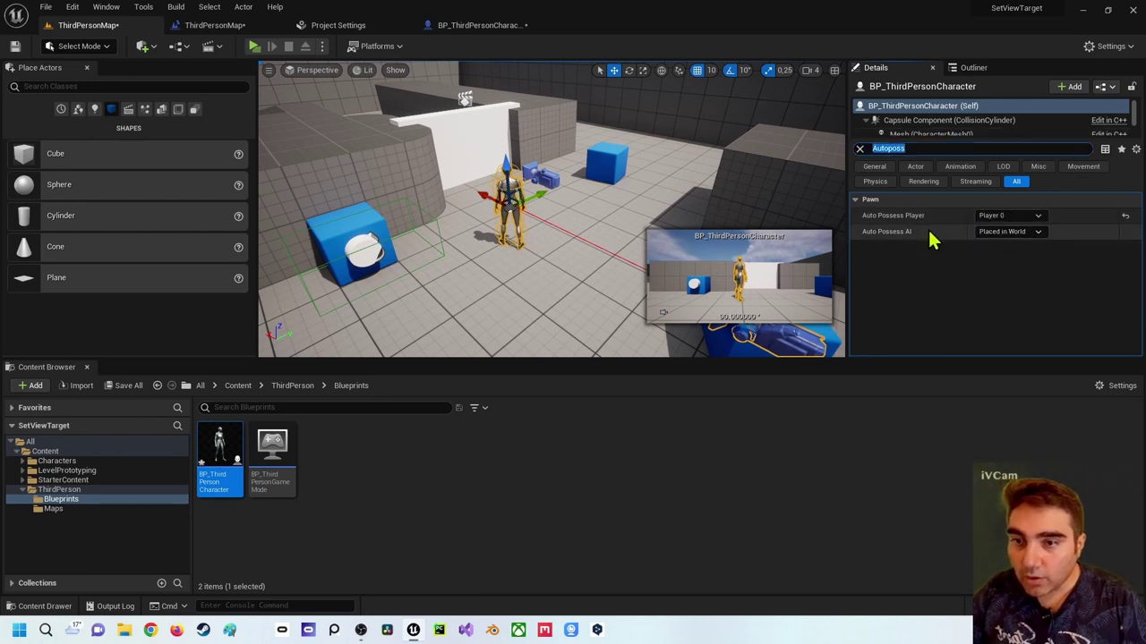
left_click(860, 149)
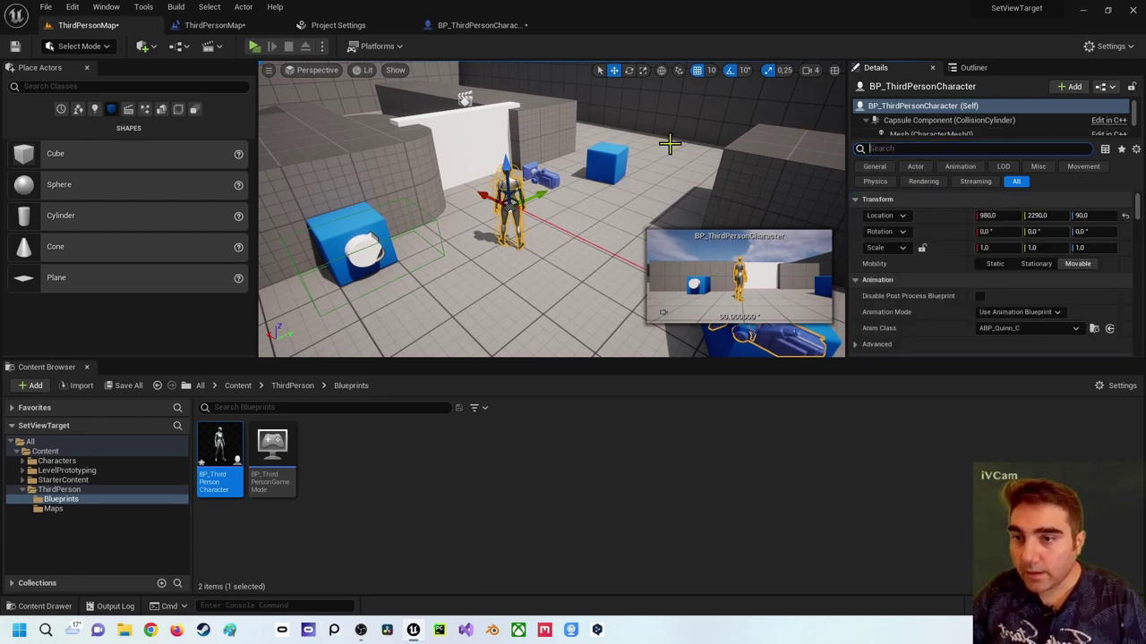
left_click(24, 48)
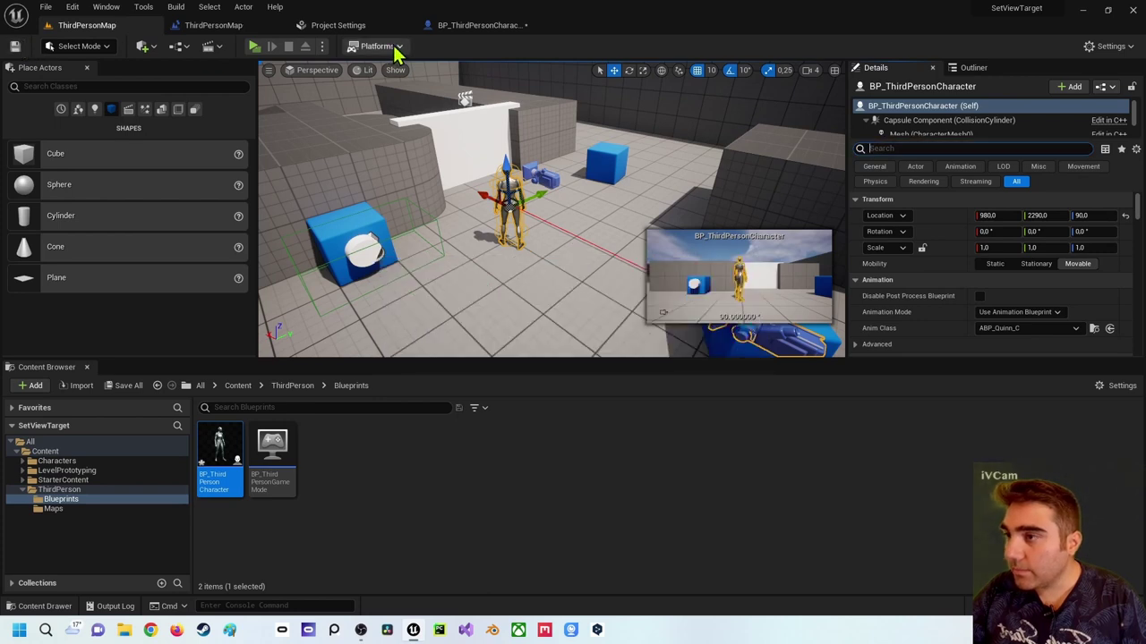
left_click(324, 48)
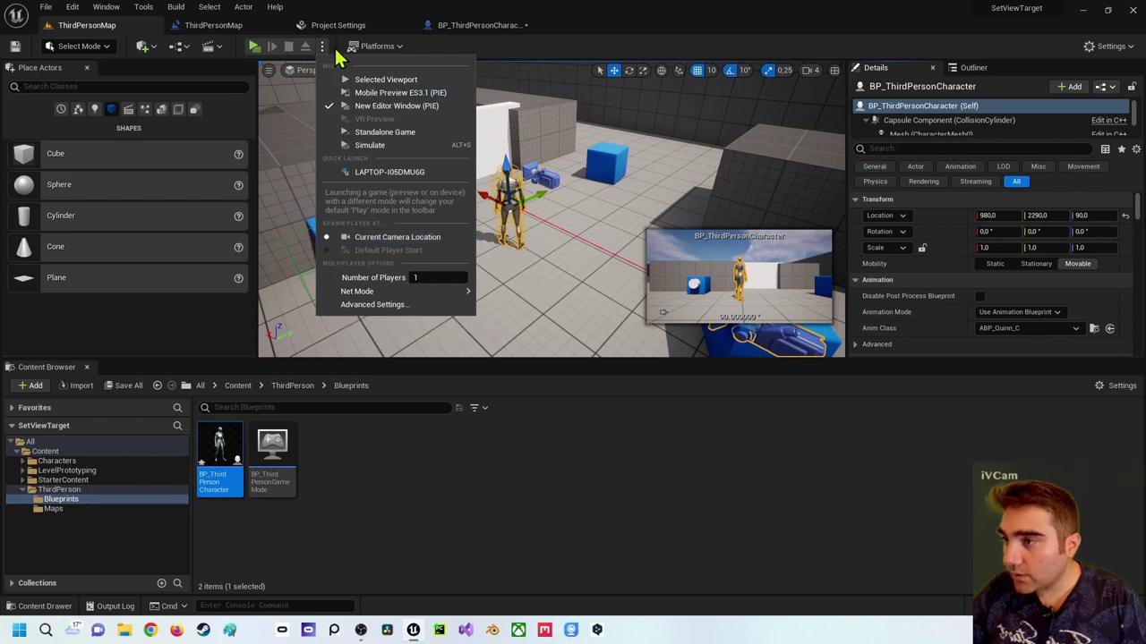
- Run the level as a Standalone Game, move the character with D and A, then stop
left_click(254, 45)
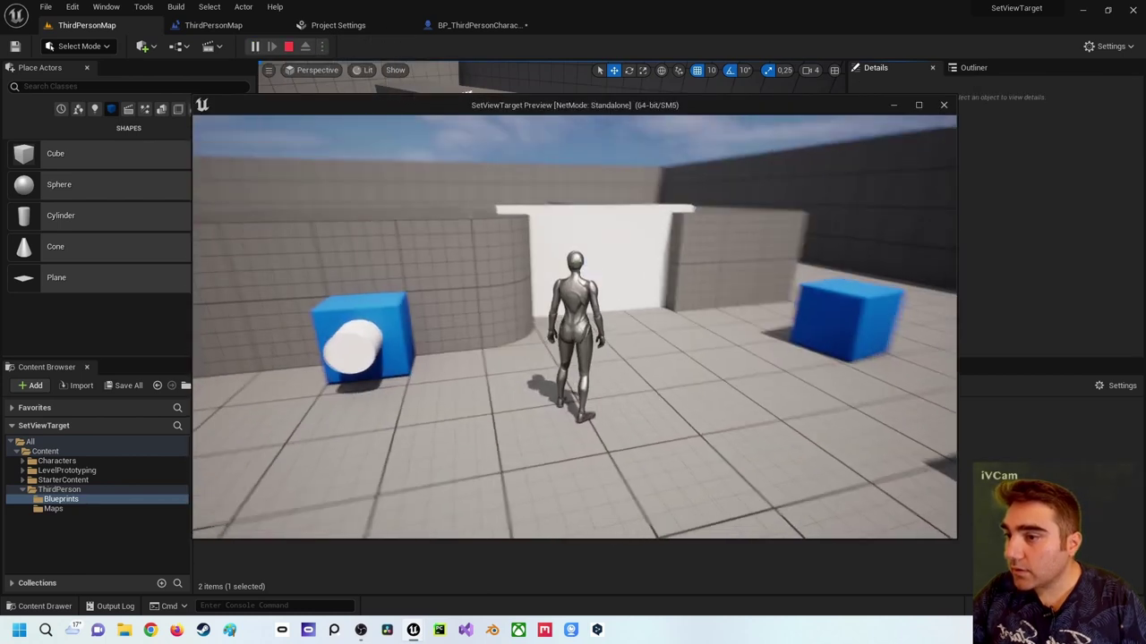
key("d")
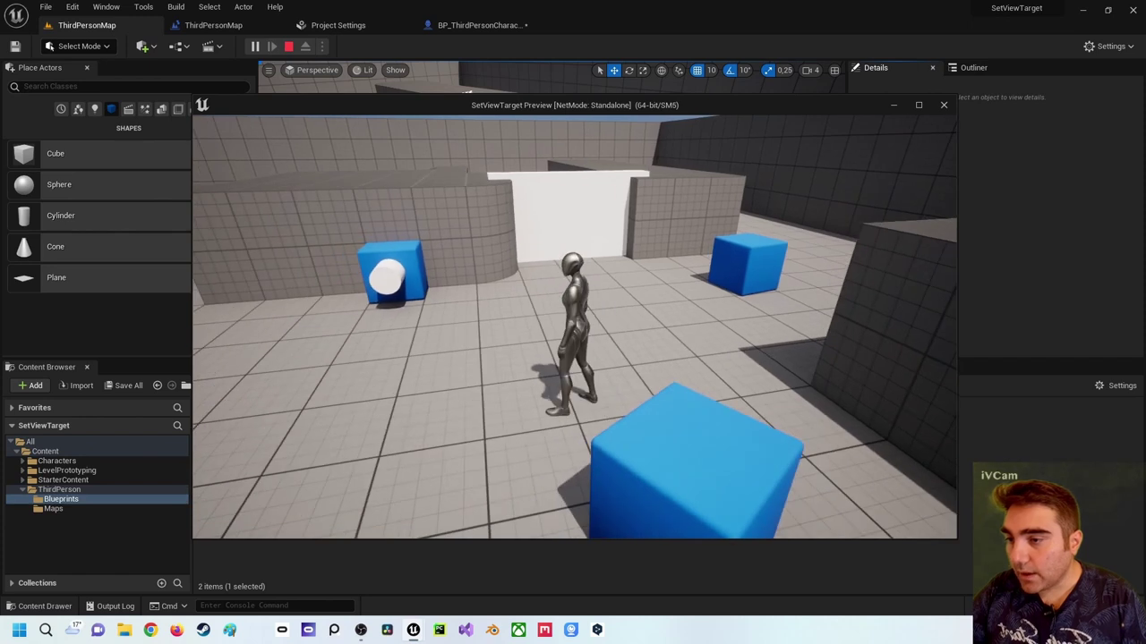
key("a")
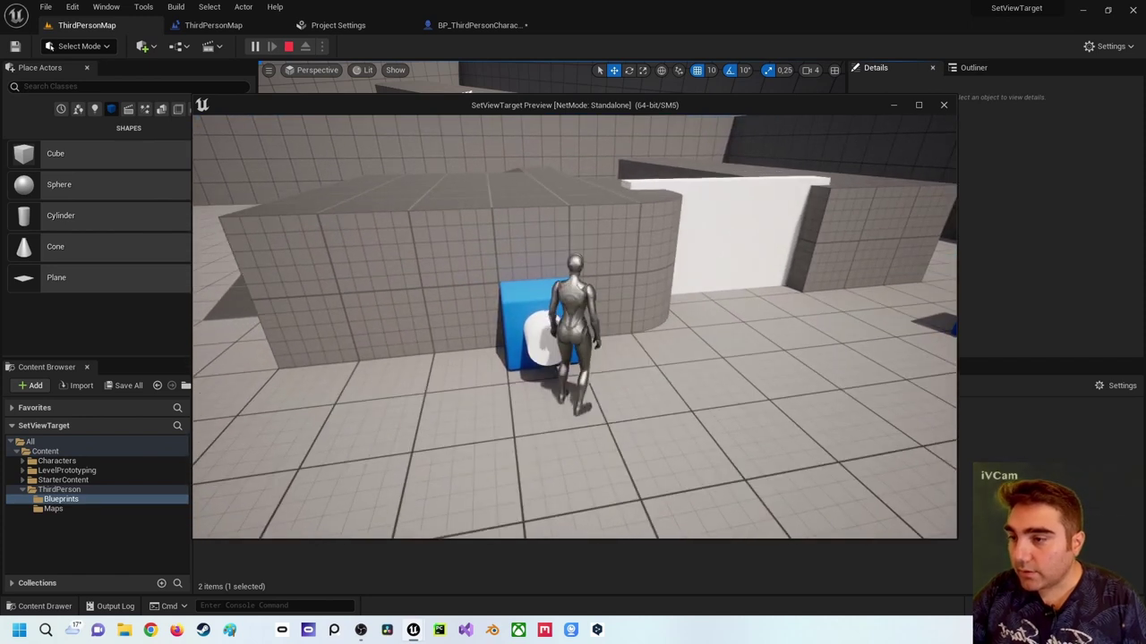
key("Escape")
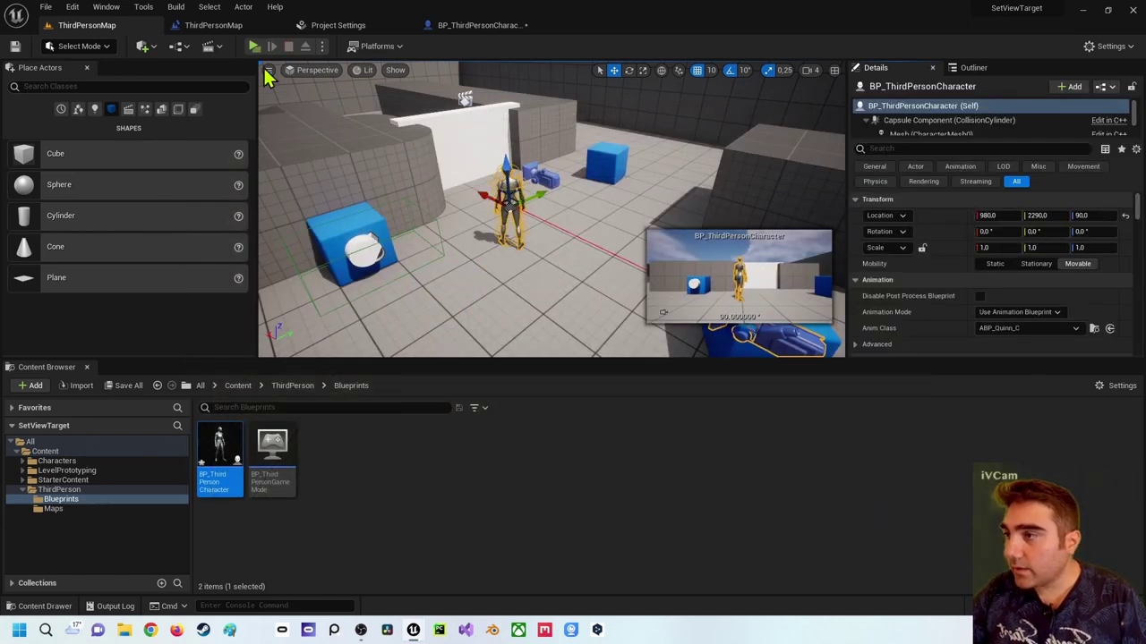
left_click(213, 25)
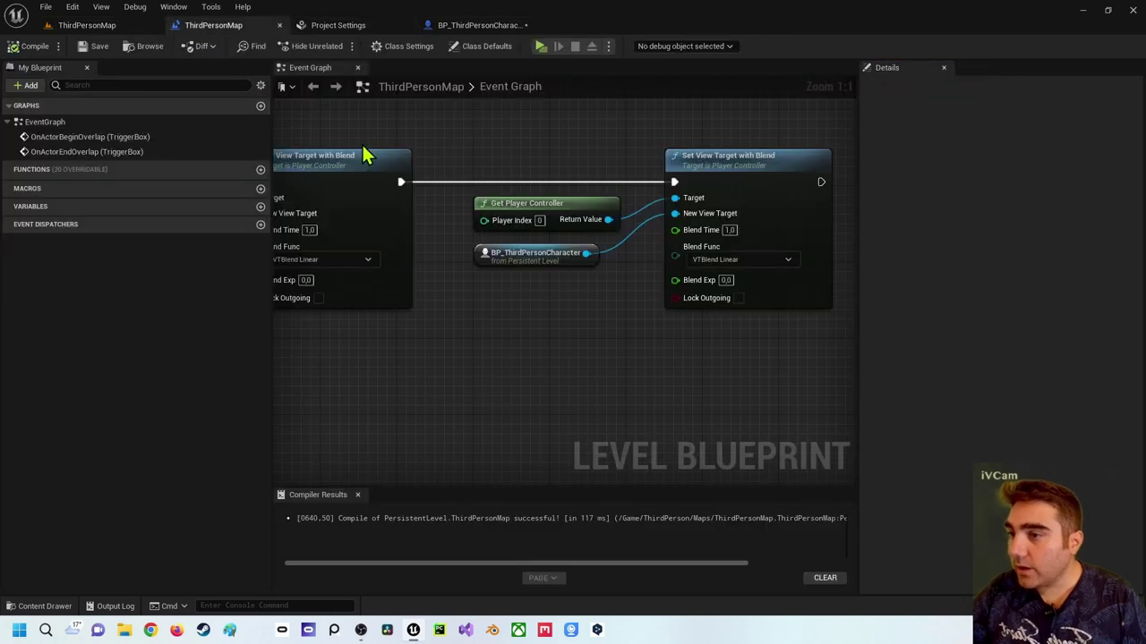
right_click_drag(519, 277, 621, 276)
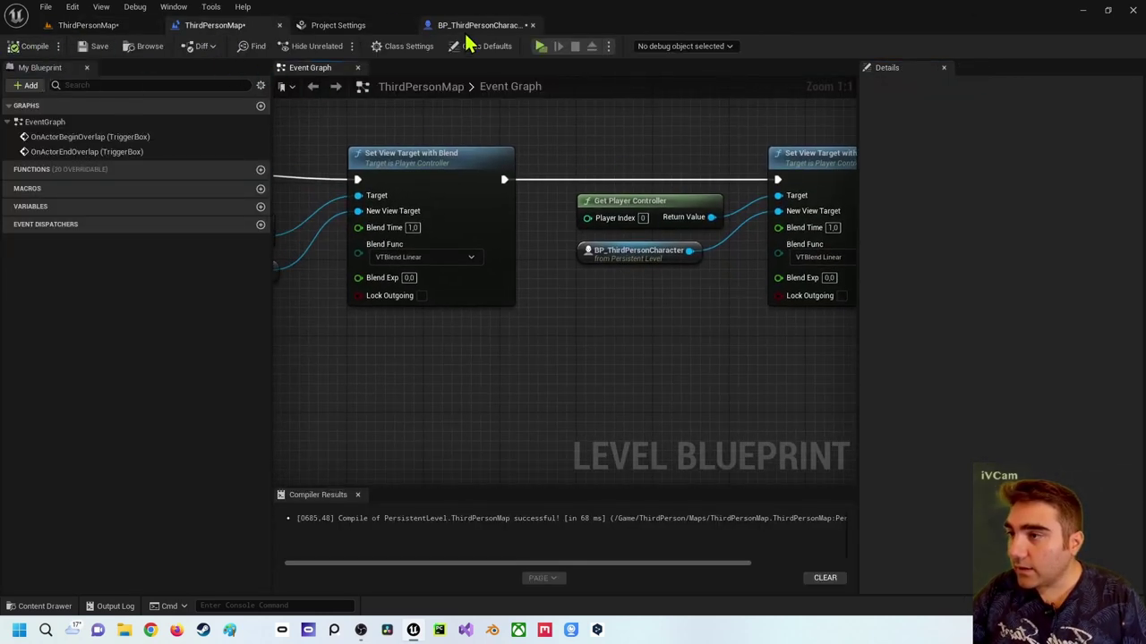
left_click(541, 46)
key("w")
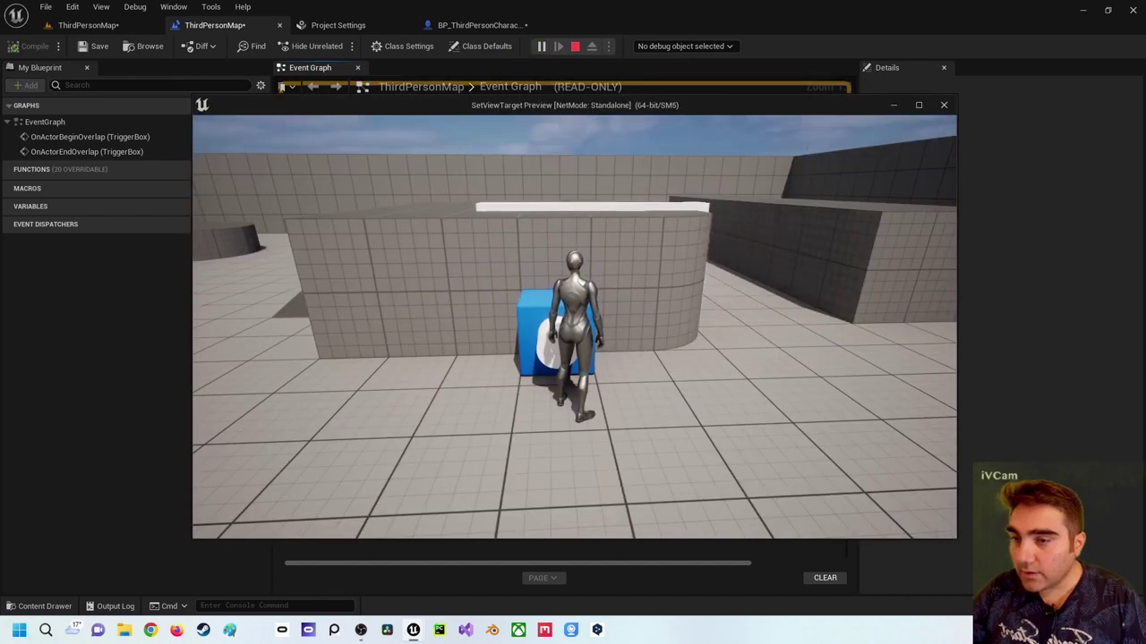
key("Escape")
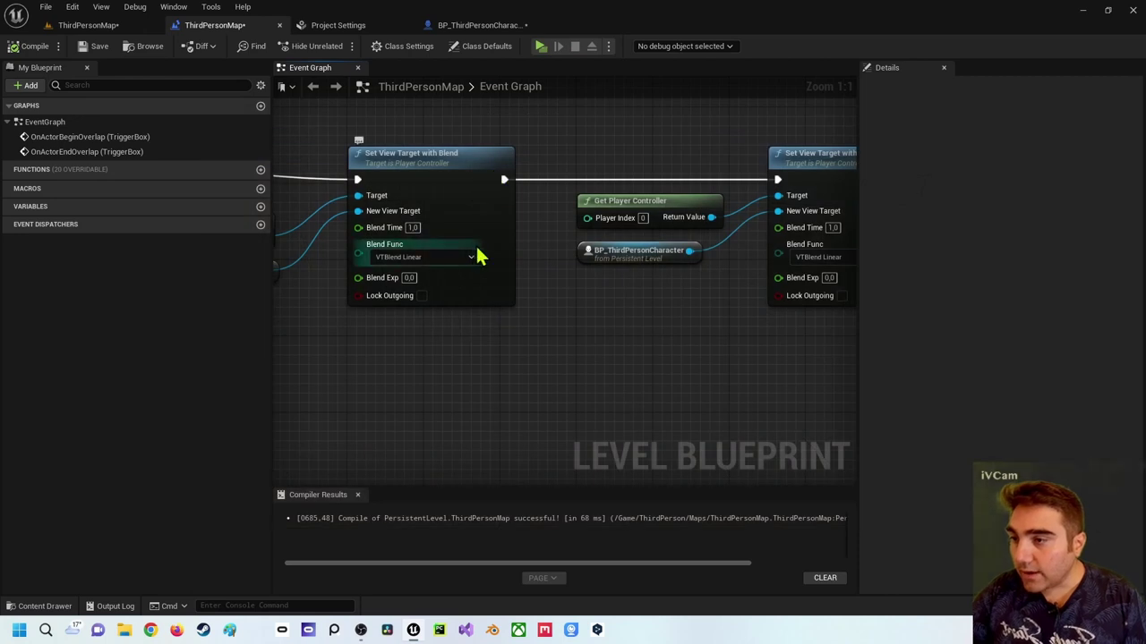
right_click_drag(477, 240, 556, 240)
scroll(492, 242, "down", 2)
mouse_move(281, 208)
right_mouse_down()
mouse_move(550, 200)
mouse_move(475, 184)
mouse_move(328, 223)
right_mouse_up()
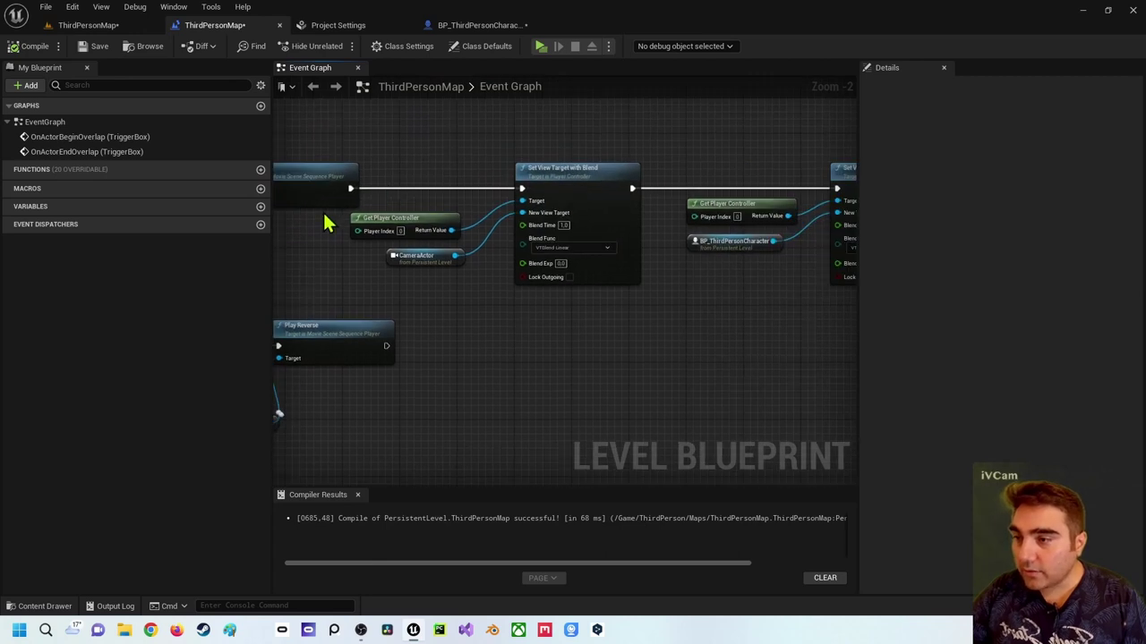
right_click_drag(534, 186, 439, 186)
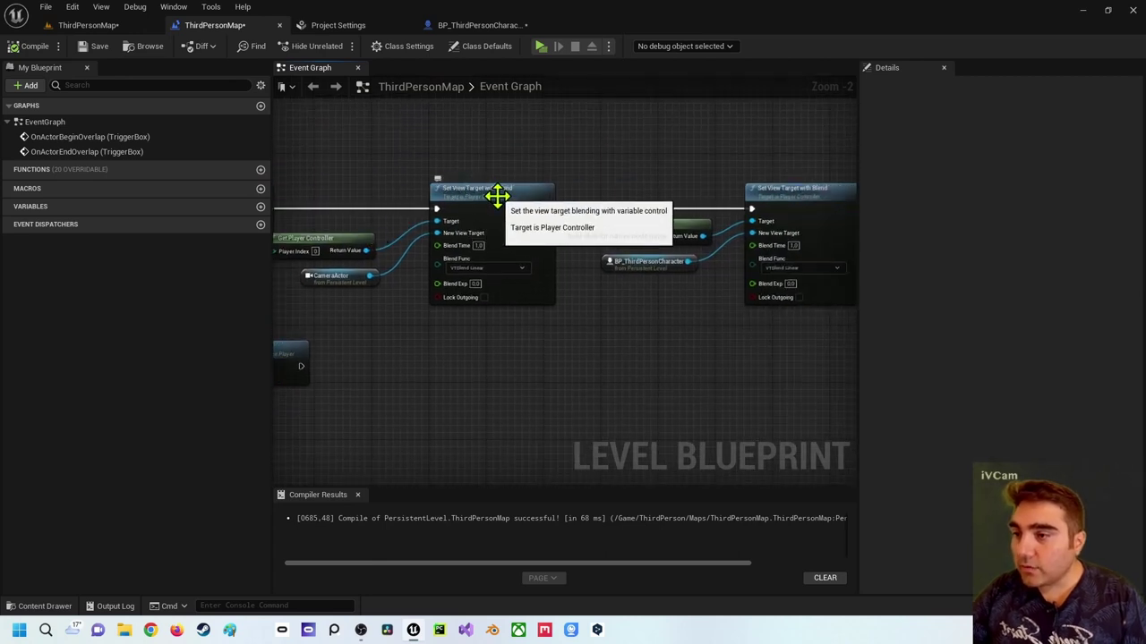
left_click_drag(348, 160, 523, 311)
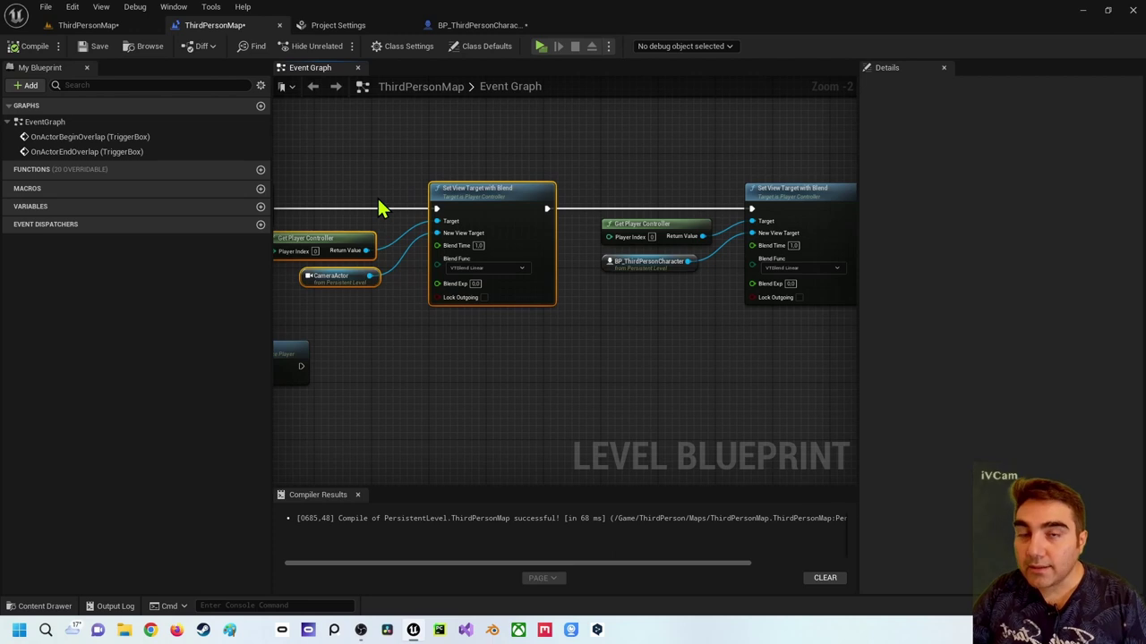
right_click_drag(547, 195, 474, 204)
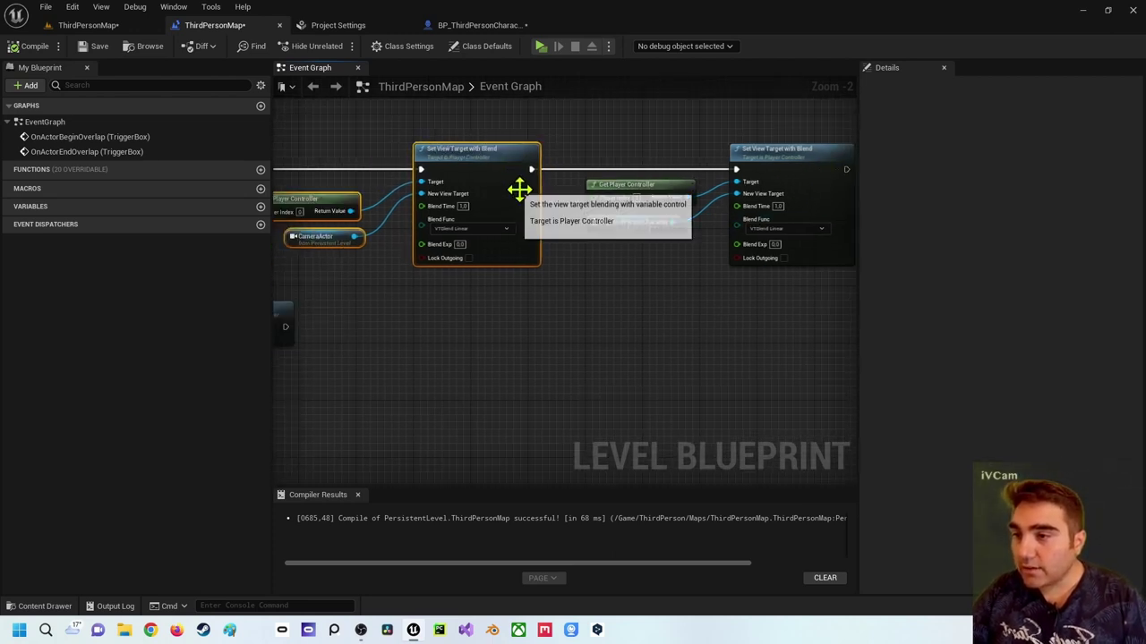
right_click_drag(435, 219, 422, 228)
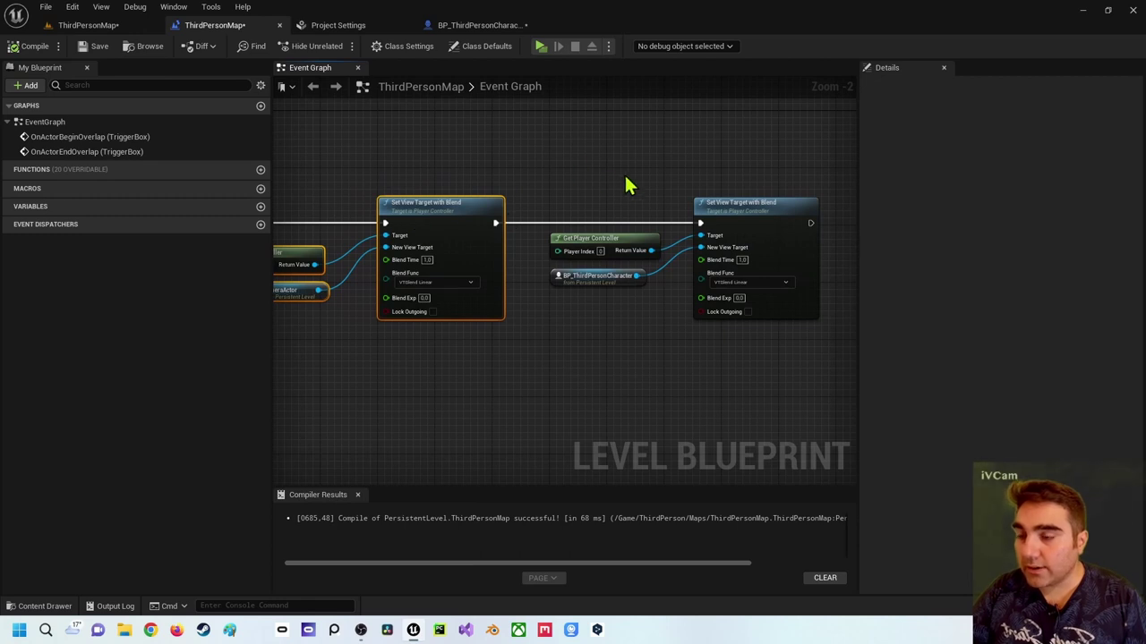
right_click_drag(595, 179, 512, 170)
left_click_drag(517, 159, 706, 357)
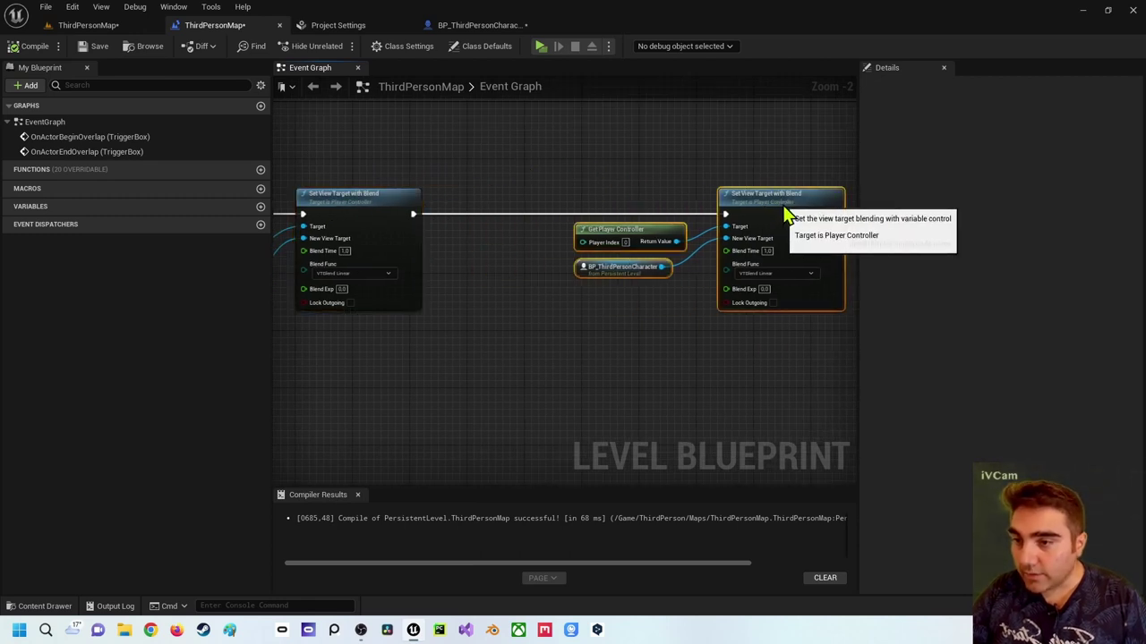
left_click(532, 296)
right_click_drag(532, 296, 570, 250)
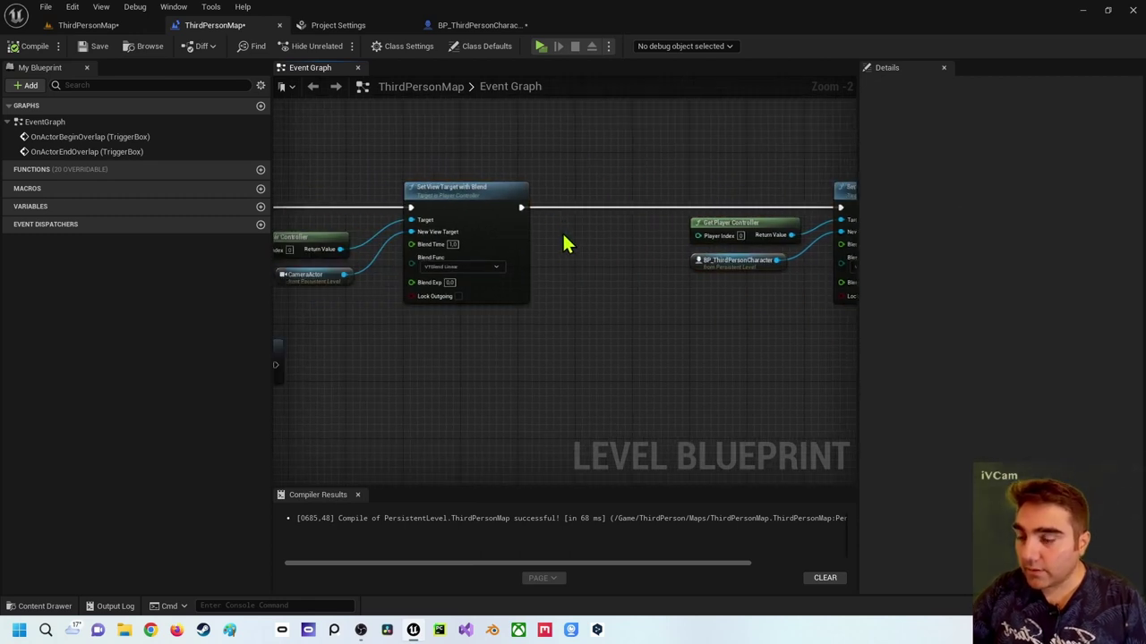
- Insert a Delay node between the two Set View Target with Blend nodes, with Duration 2.0
right_click(578, 138)
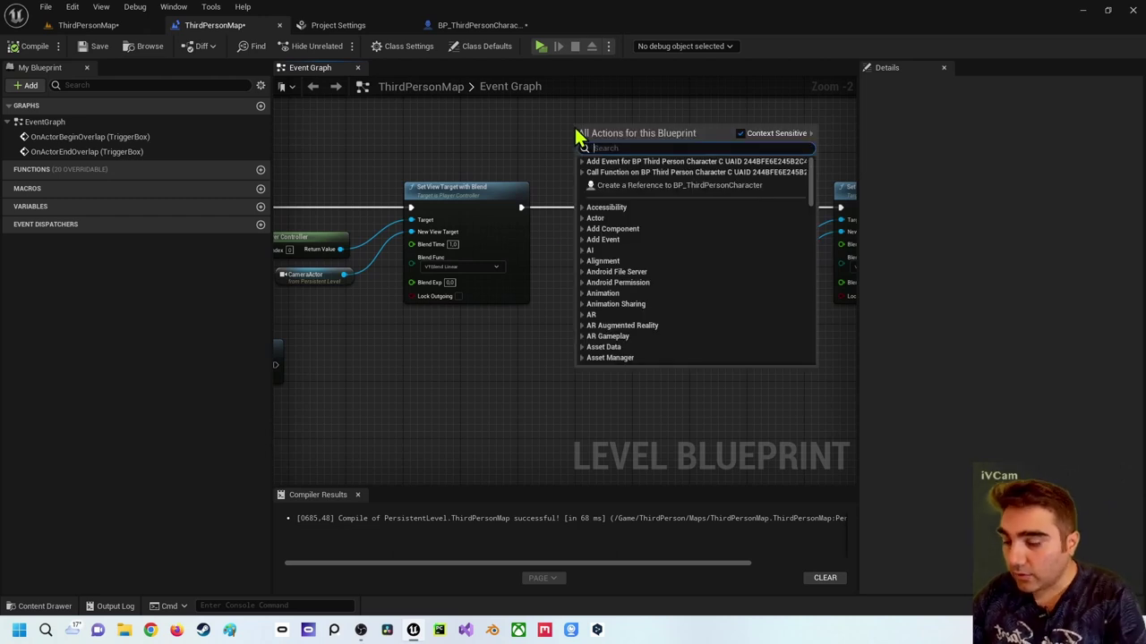
type("delay")
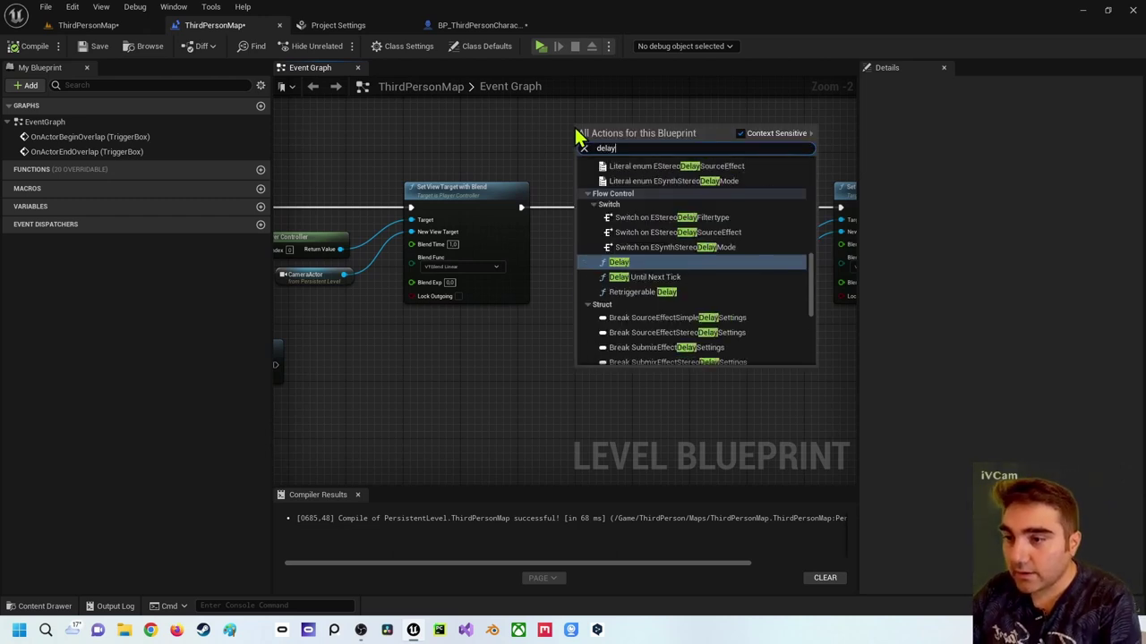
key("Return")
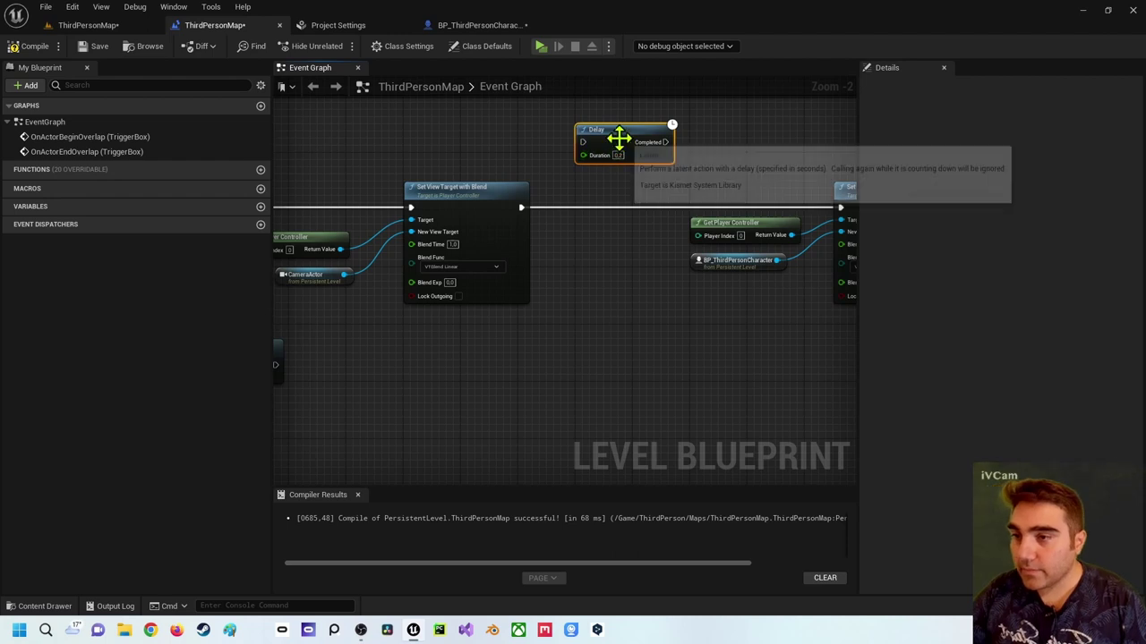
left_click_drag(614, 141, 607, 205)
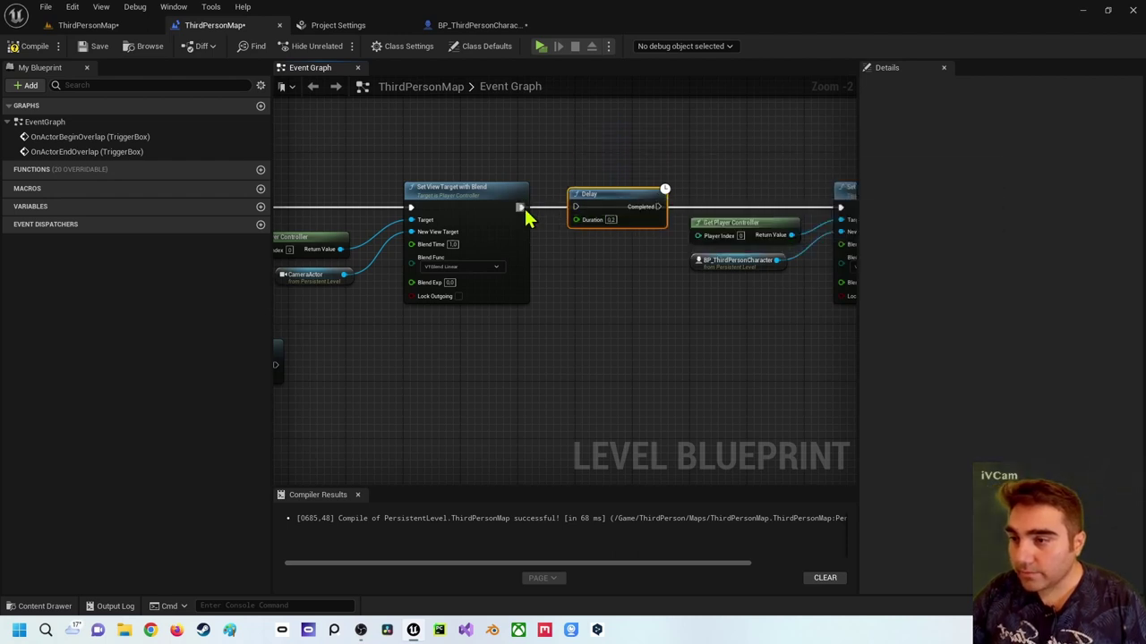
left_click_drag(520, 208, 577, 207)
left_click_drag(654, 208, 841, 208)
key("Escape")
left_click_drag(600, 207, 782, 208)
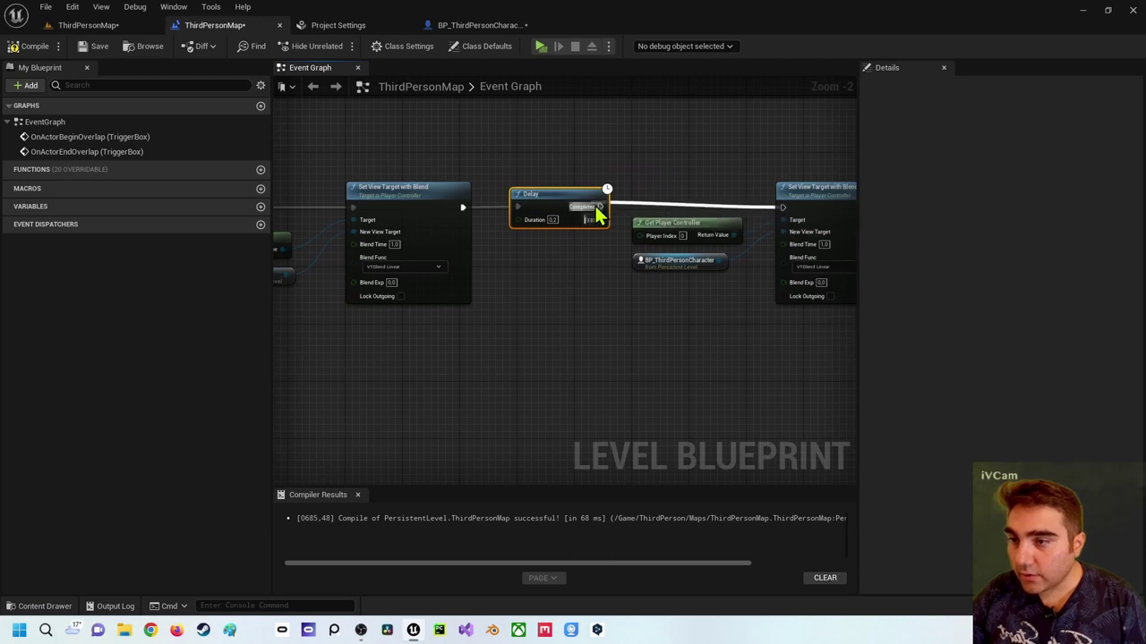
left_click(551, 222)
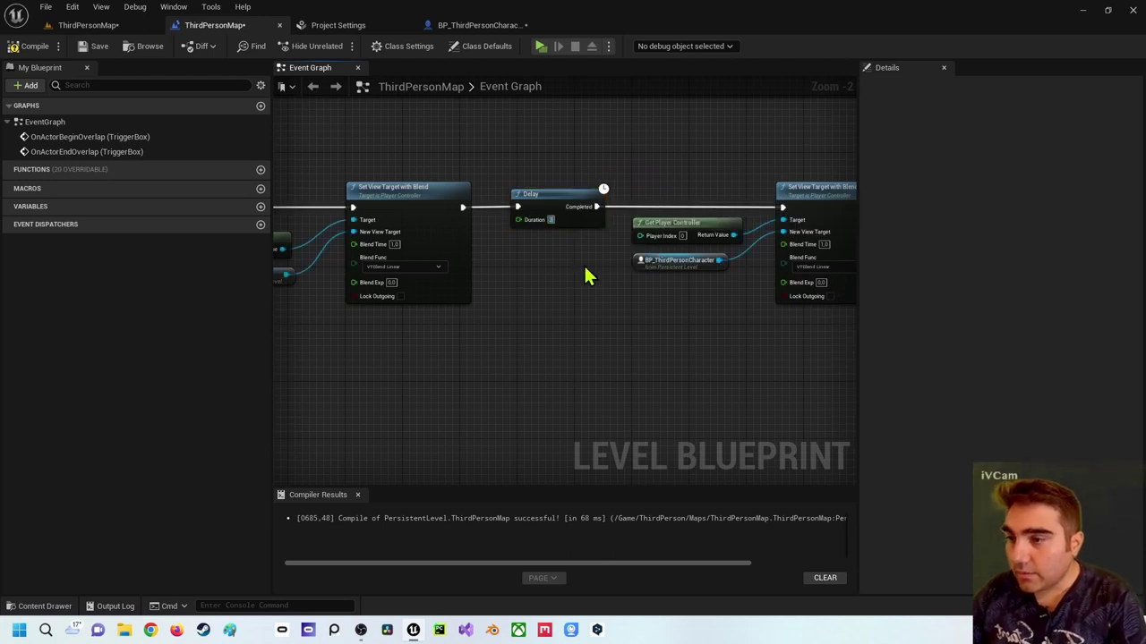
right_click_drag(534, 300, 652, 238)
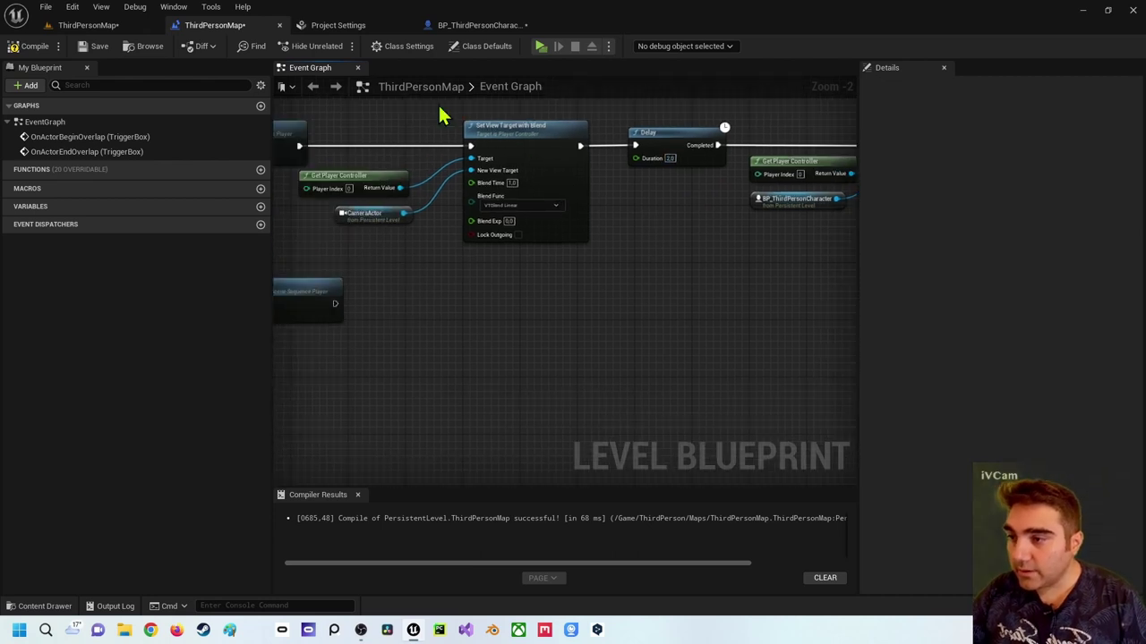
right_click_drag(546, 137, 371, 180)
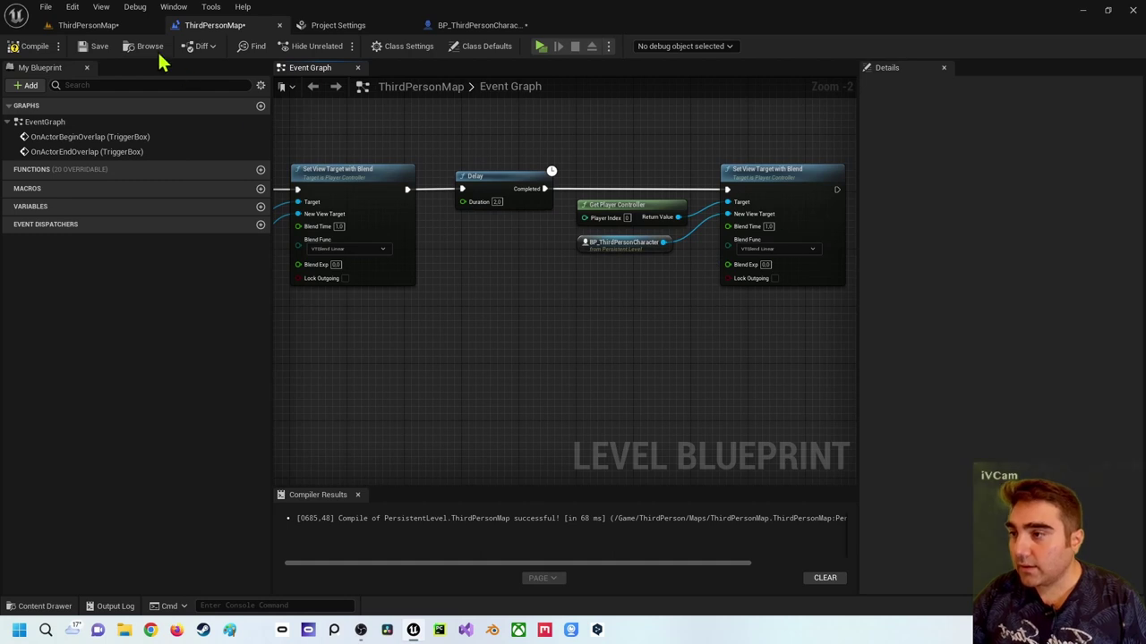
- Compile, then play-test walking onto the blue box trigger to watch the camera cut and blend back
left_click(12, 46)
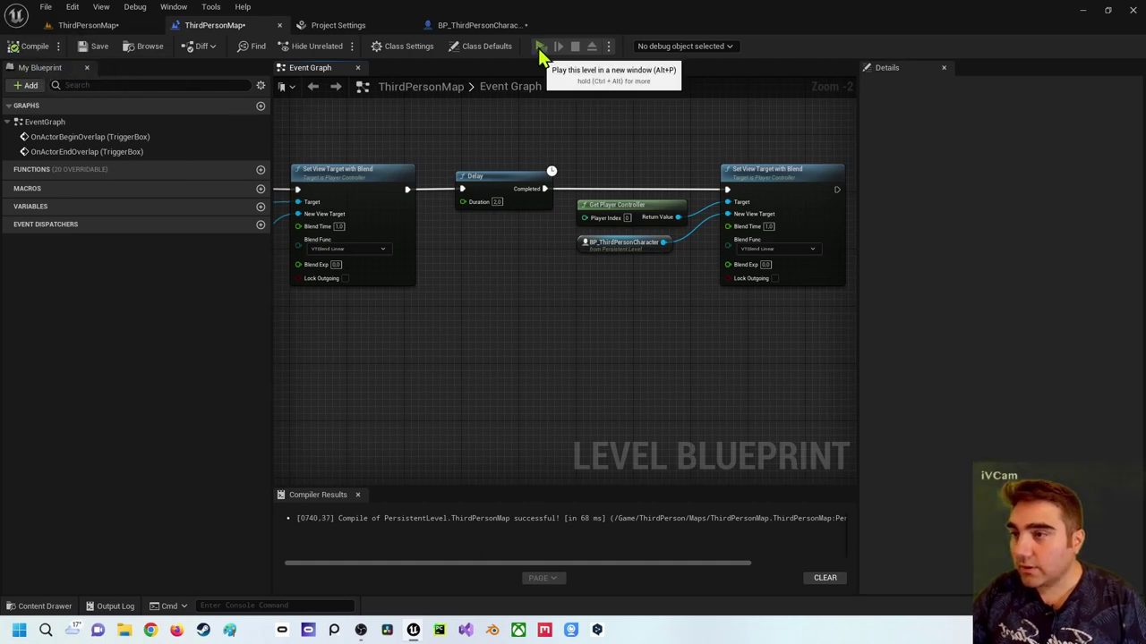
left_click(541, 47)
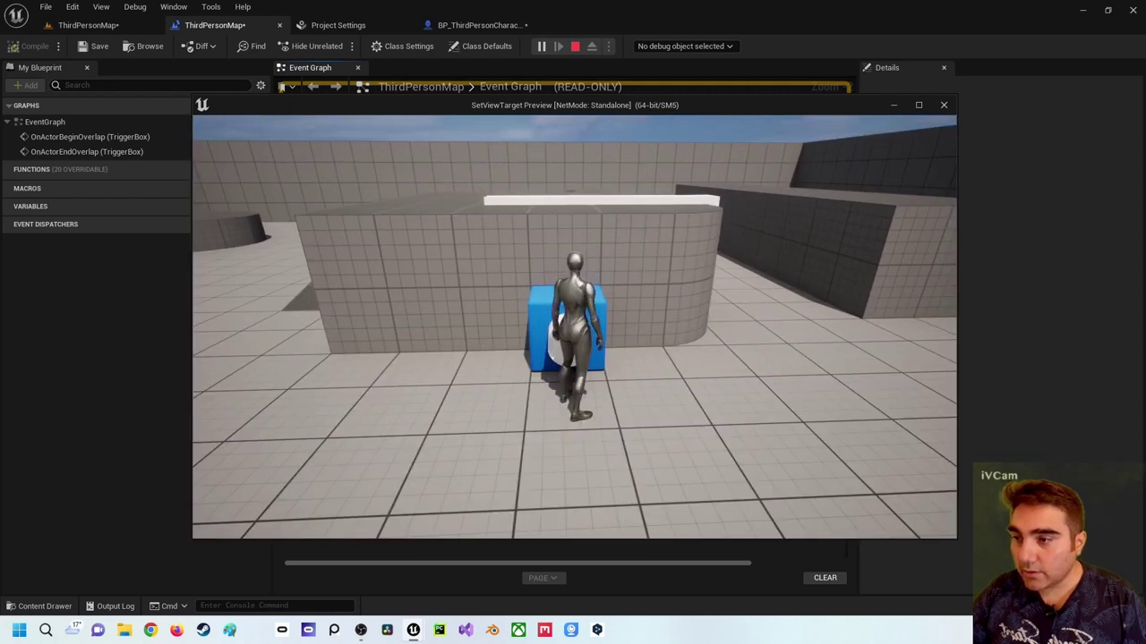
key("w")
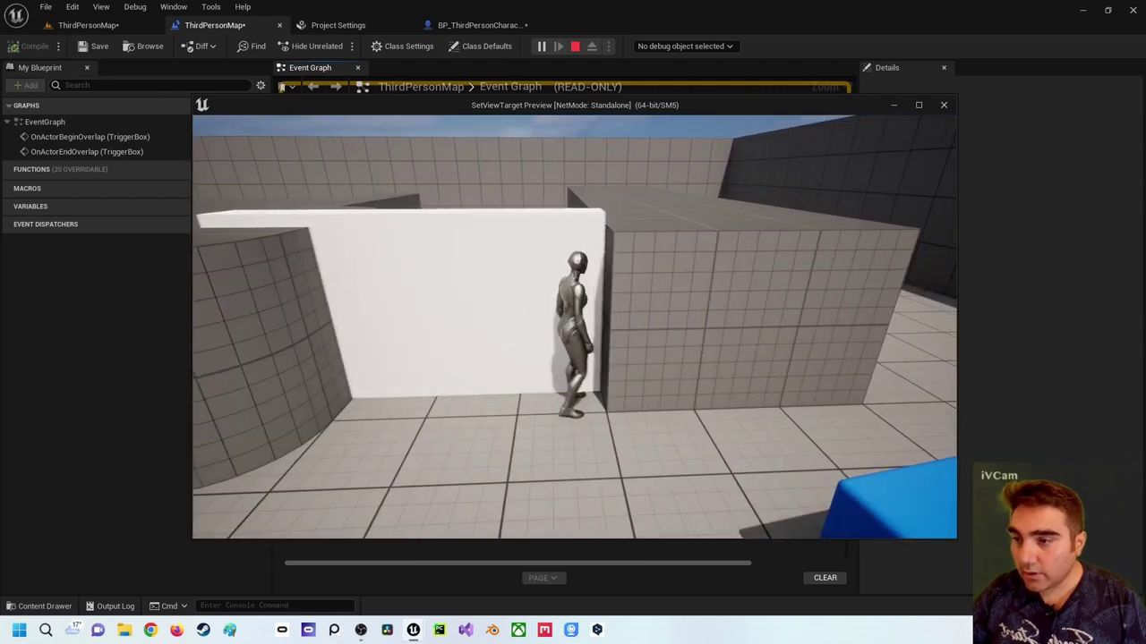
key("w")
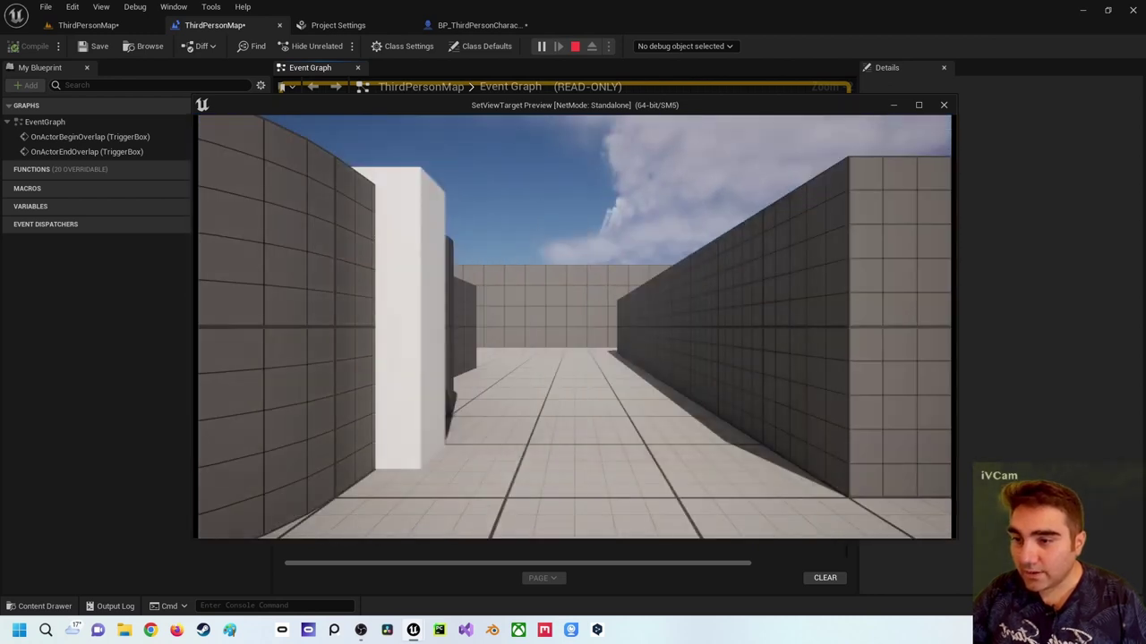
key("w")
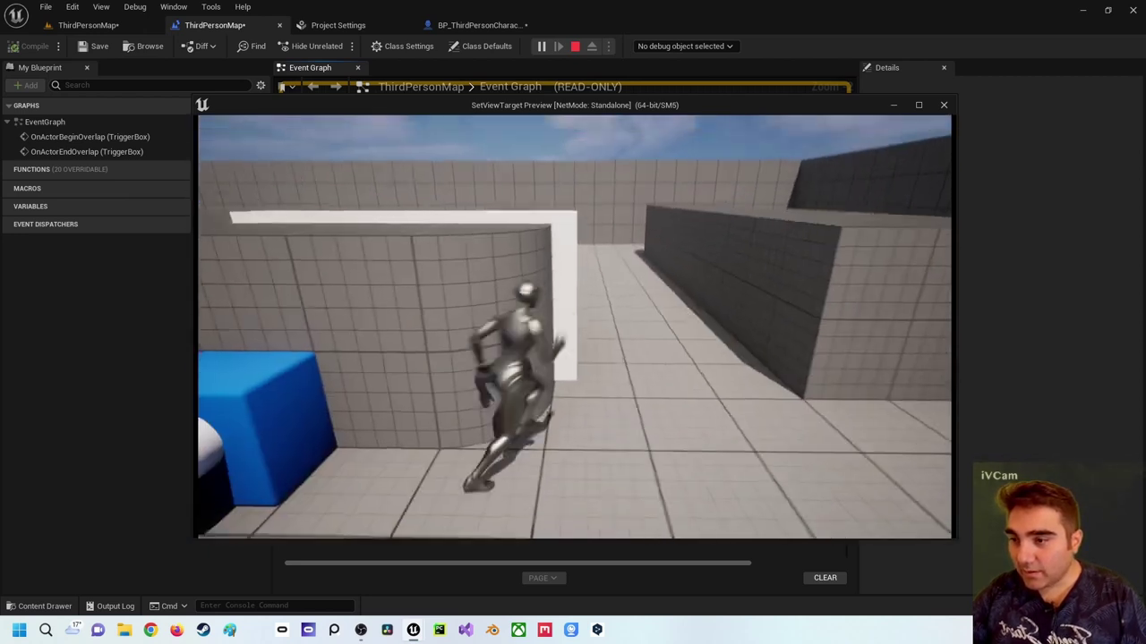
key("Escape")
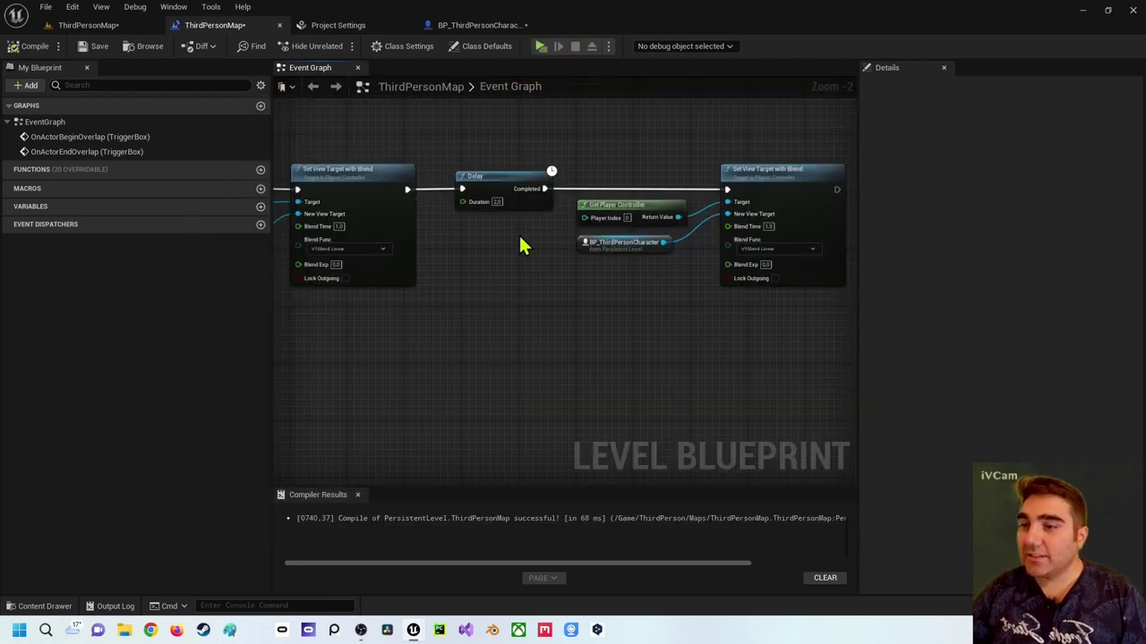
- Zoom out to review the full trigger-to-camera node chain and recompile the level blueprint
scroll(560, 274, "down", 2)
right_click_drag(480, 301, 591, 318)
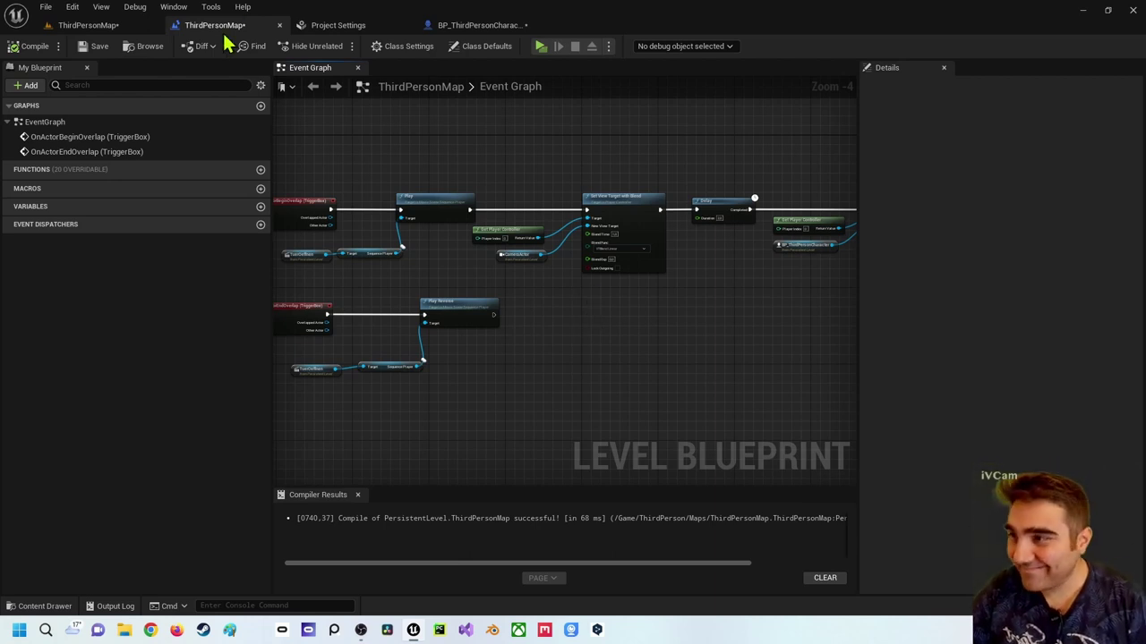
left_click(40, 51)
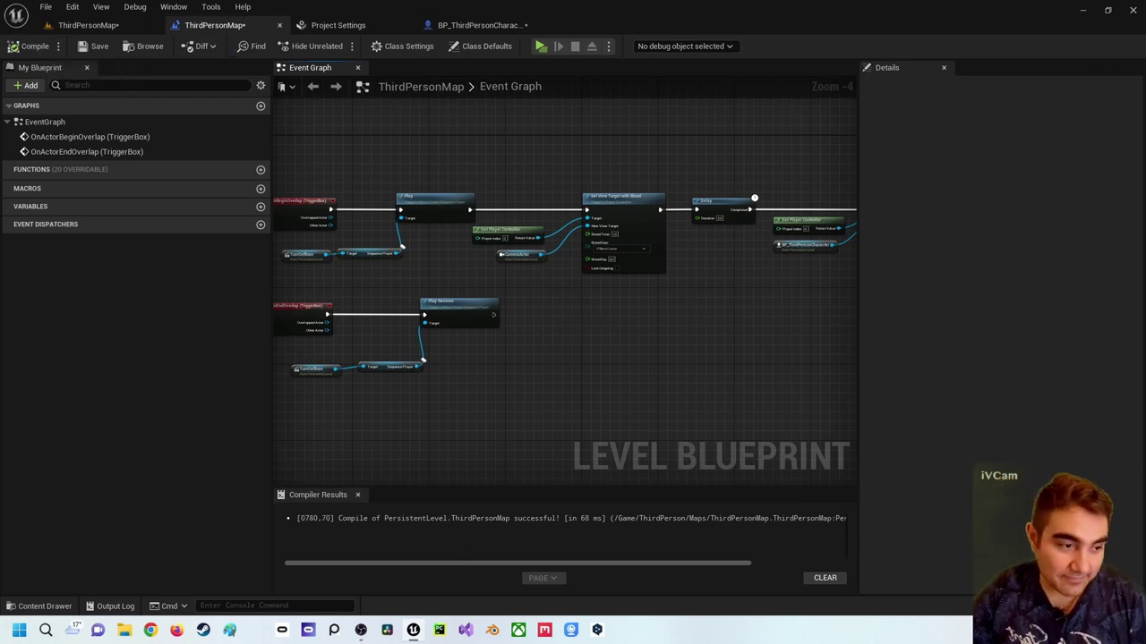